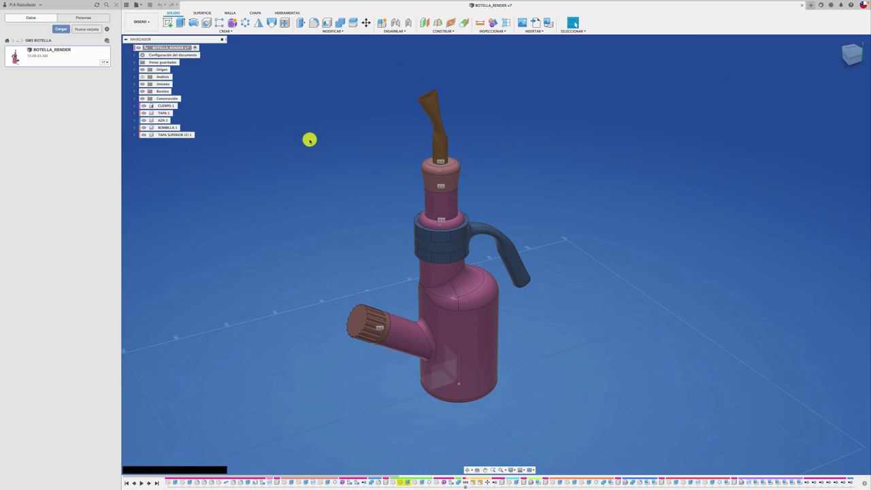
Apply the Acero inoxidable – Satinado stainless-steel appearance to the bottle body
{"action": "key", "text": "a"}
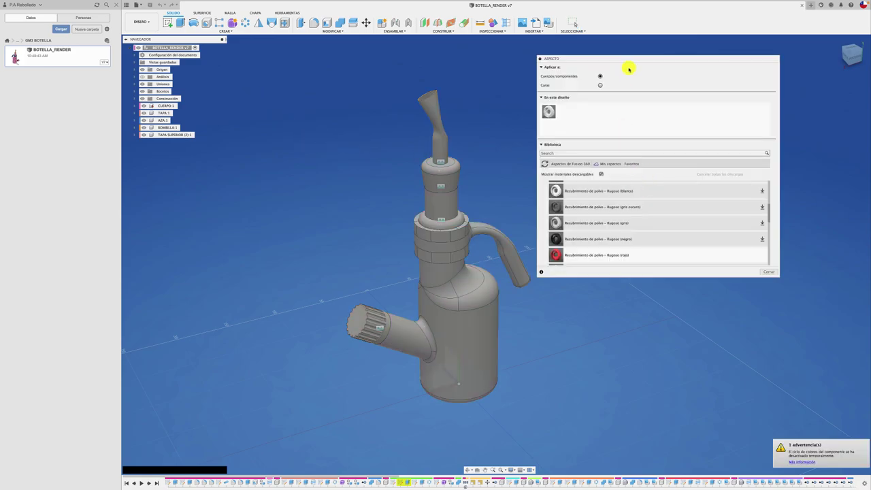
{"action": "left_click_drag", "start_coordinate": [632, 58], "coordinate": [662, 59]}
{"action": "scroll", "coordinate": [684, 229], "scroll_direction": "down", "scroll_amount": 3}
{"action": "scroll", "coordinate": [684, 229], "scroll_direction": "up", "scroll_amount": 3}
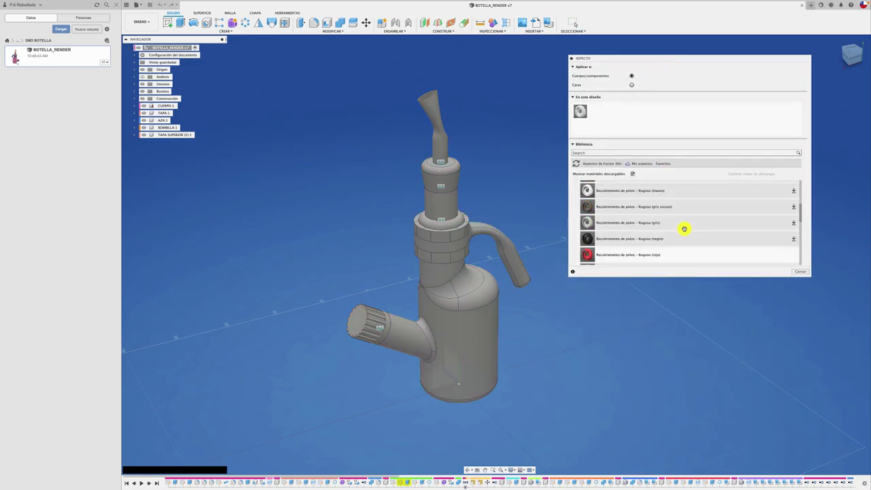
{"action": "scroll", "coordinate": [683, 229], "scroll_direction": "up", "scroll_amount": 5}
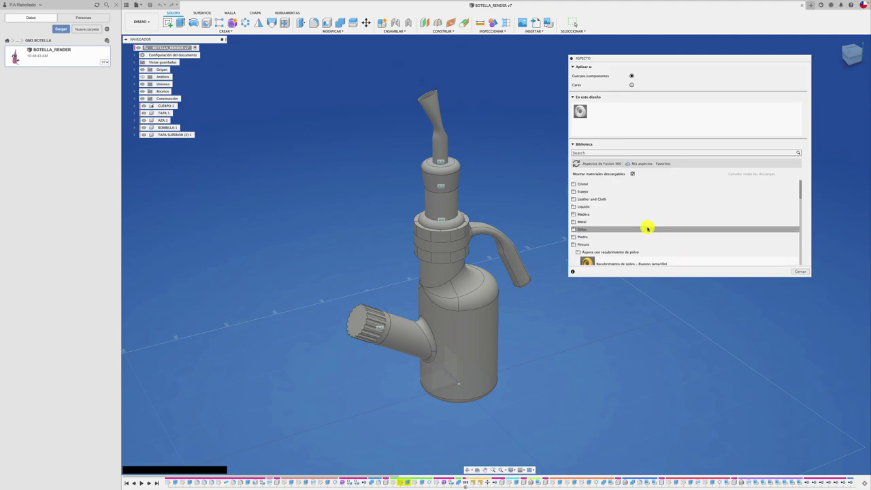
{"action": "left_click", "coordinate": [613, 222]}
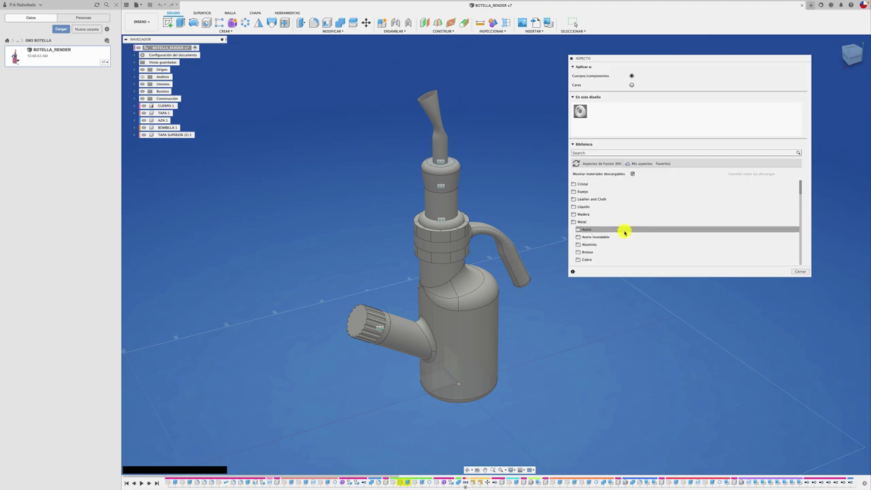
{"action": "left_click", "coordinate": [611, 236]}
{"action": "scroll", "coordinate": [616, 232], "scroll_direction": "down", "scroll_amount": 2}
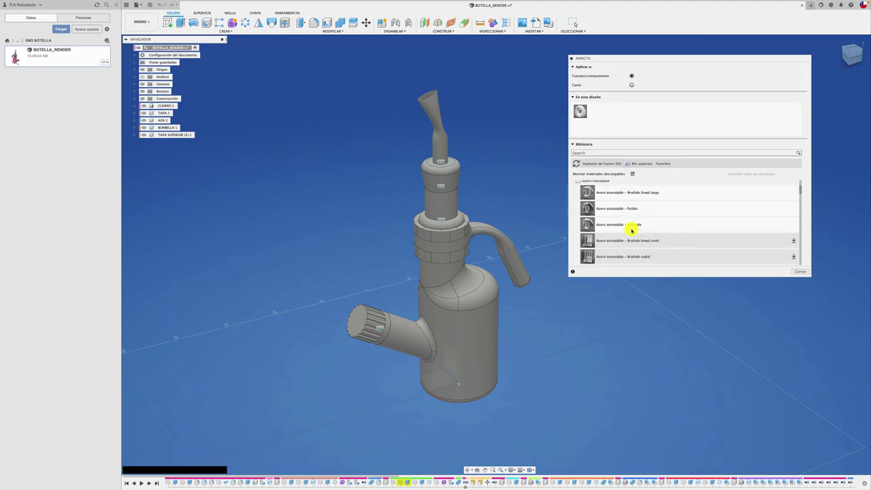
{"action": "left_click_drag", "start_coordinate": [589, 225], "coordinate": [476, 309]}
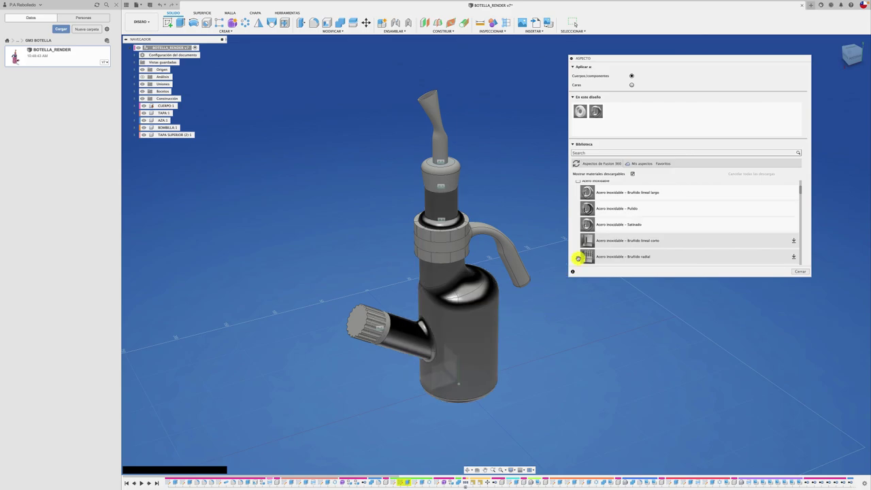
Edit the satin steel's colour to a bright teal tint and confirm it
{"action": "double_click", "coordinate": [594, 111]}
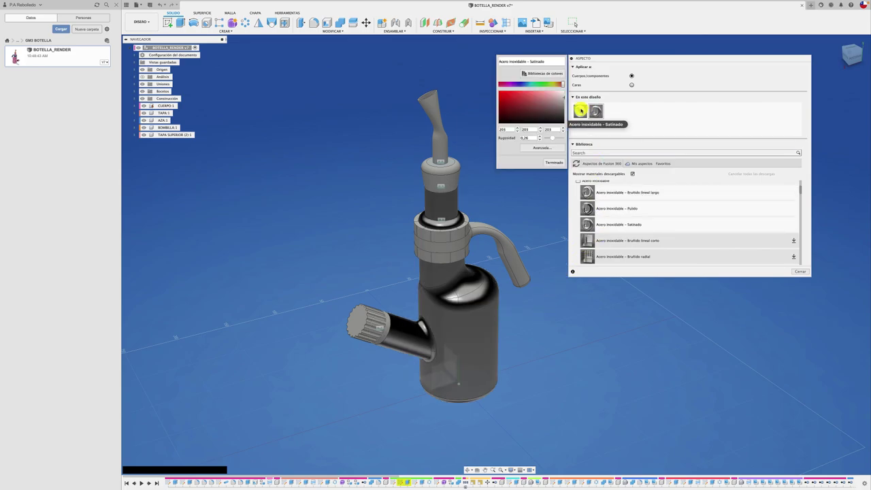
{"action": "left_click", "coordinate": [543, 95]}
{"action": "left_click", "coordinate": [531, 84]}
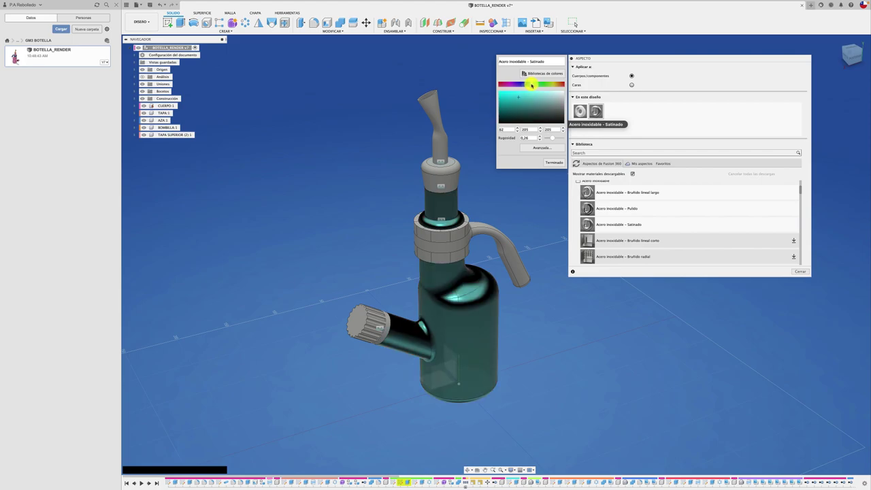
{"action": "left_click", "coordinate": [526, 97]}
{"action": "left_click_drag", "start_coordinate": [526, 97], "coordinate": [526, 93]}
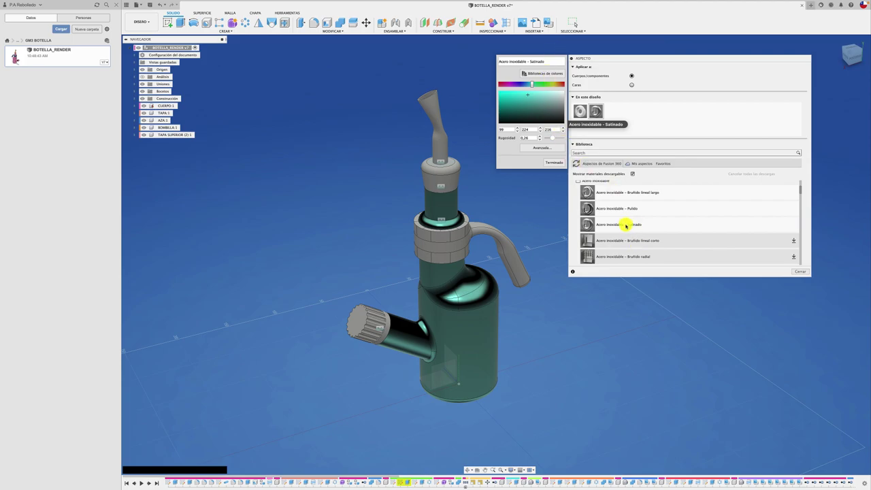
{"action": "left_click", "coordinate": [554, 163]}
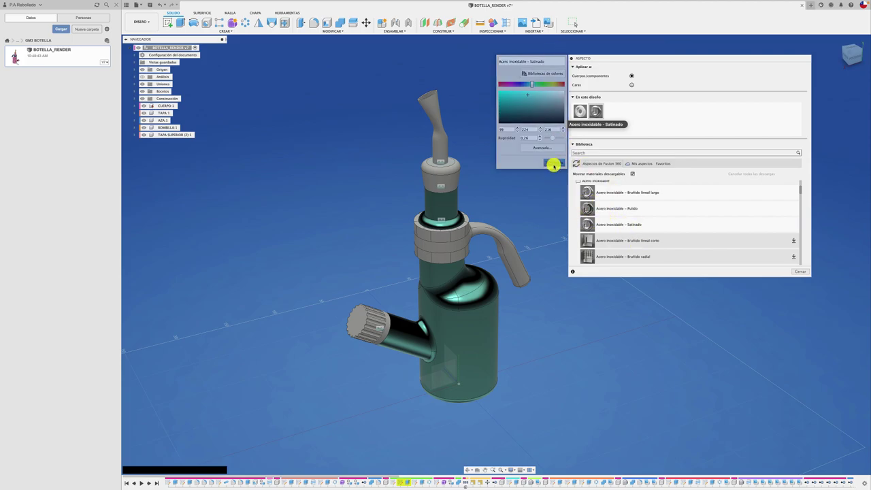
{"action": "scroll", "coordinate": [601, 220], "scroll_direction": "up", "scroll_amount": 3}
{"action": "scroll", "coordinate": [599, 220], "scroll_direction": "down", "scroll_amount": 4}
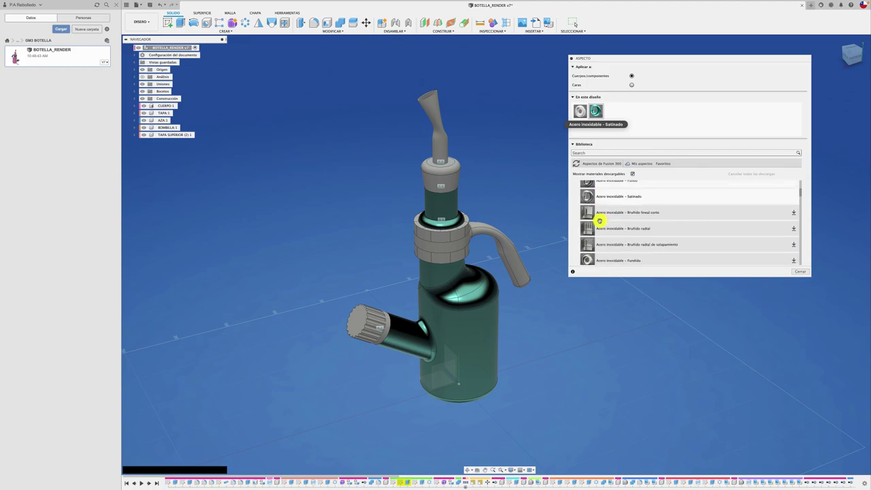
Apply yellow rough powder coat to the cap, knob and collar ring
{"action": "scroll", "coordinate": [599, 211], "scroll_direction": "down", "scroll_amount": 5}
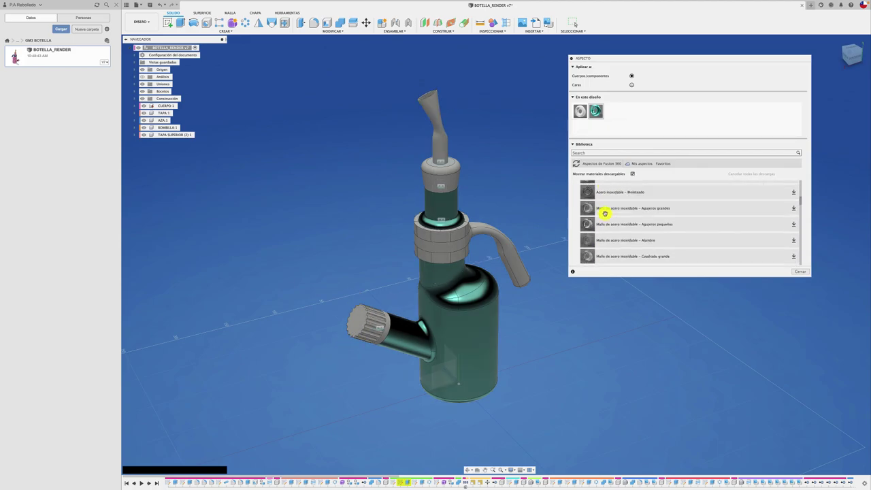
{"action": "scroll", "coordinate": [604, 213], "scroll_direction": "down", "scroll_amount": 2}
{"action": "scroll", "coordinate": [605, 216], "scroll_direction": "down", "scroll_amount": 3}
{"action": "scroll", "coordinate": [607, 221], "scroll_direction": "down", "scroll_amount": 3}
{"action": "scroll", "coordinate": [609, 228], "scroll_direction": "down", "scroll_amount": 2}
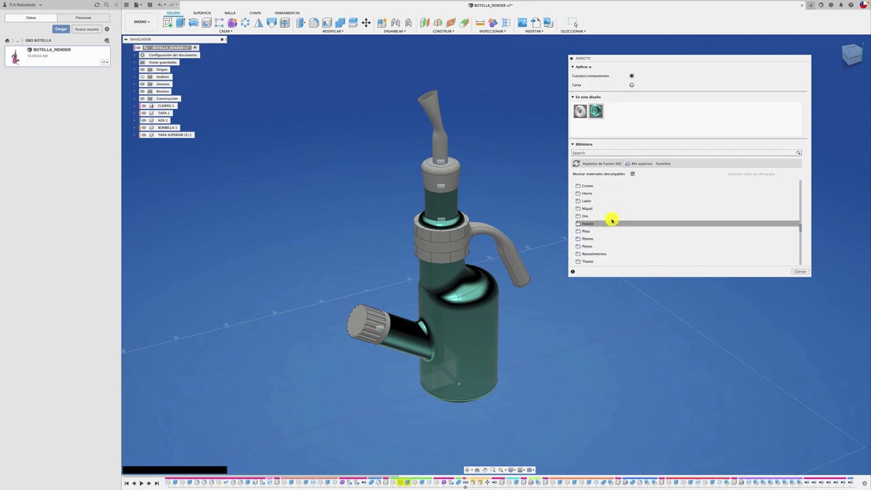
{"action": "scroll", "coordinate": [609, 229], "scroll_direction": "down", "scroll_amount": 5}
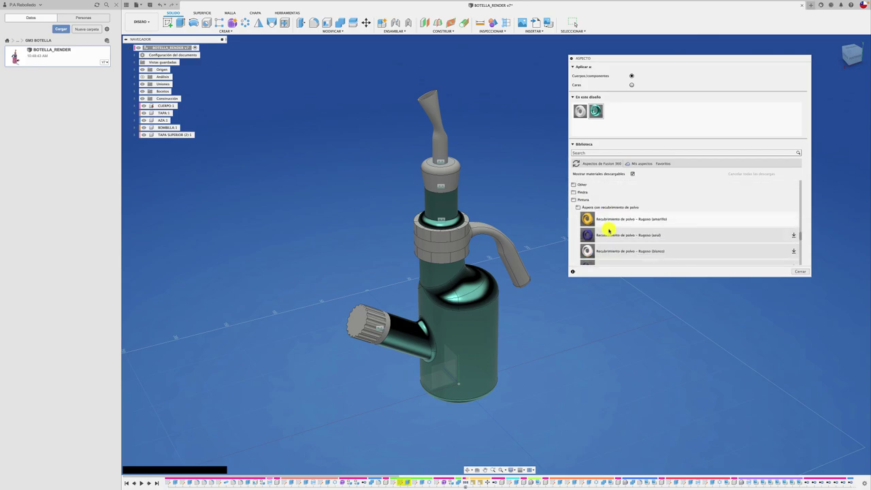
{"action": "left_click_drag", "start_coordinate": [607, 225], "coordinate": [596, 213]}
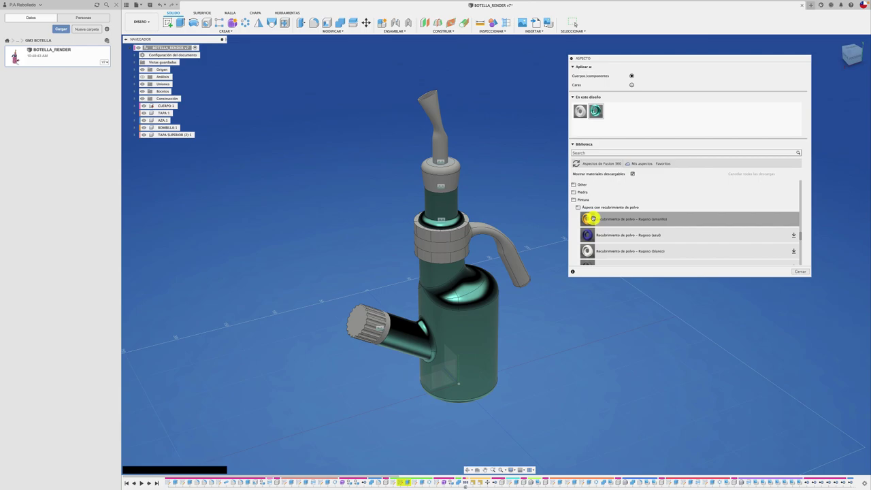
{"action": "left_click_drag", "start_coordinate": [592, 218], "coordinate": [454, 179]}
{"action": "left_click_drag", "start_coordinate": [587, 219], "coordinate": [351, 329]}
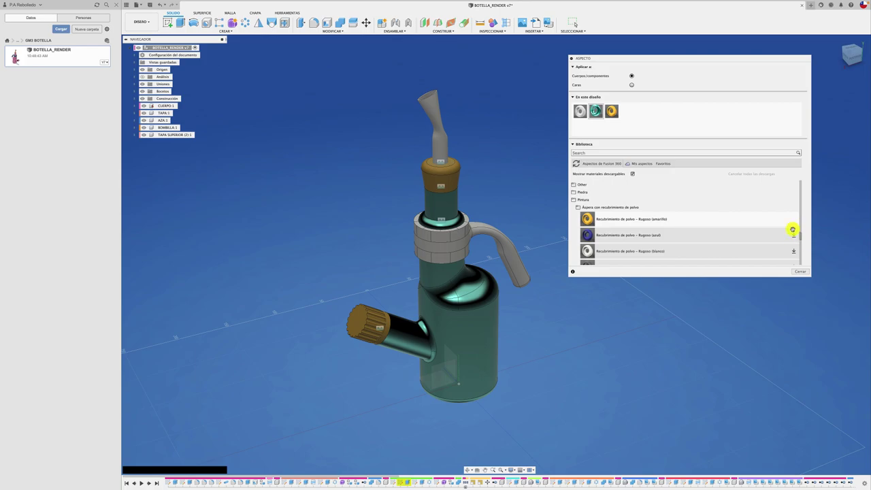
{"action": "left_click_drag", "start_coordinate": [680, 219], "coordinate": [497, 242]}
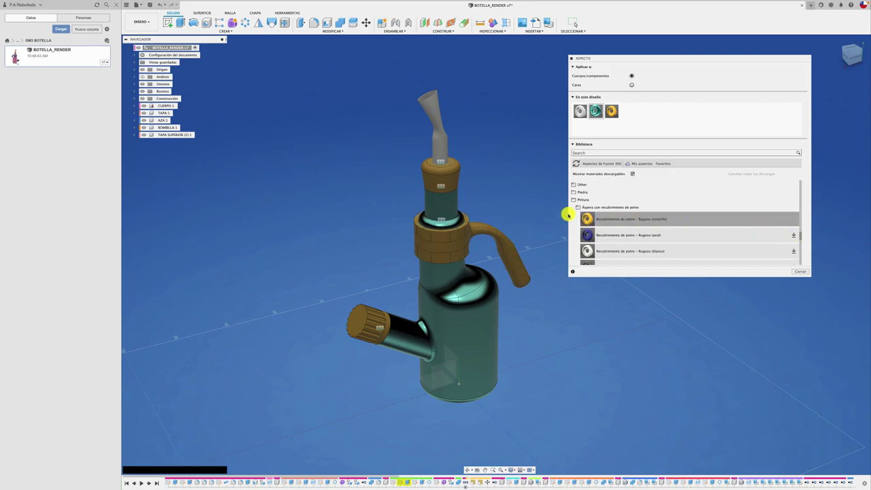
Apply red rough powder coat to the spout and recolour it pale pink
{"action": "scroll", "coordinate": [662, 211], "scroll_direction": "down", "scroll_amount": 2}
{"action": "scroll", "coordinate": [635, 225], "scroll_direction": "down", "scroll_amount": 2}
{"action": "left_click_drag", "start_coordinate": [589, 260], "coordinate": [449, 138]}
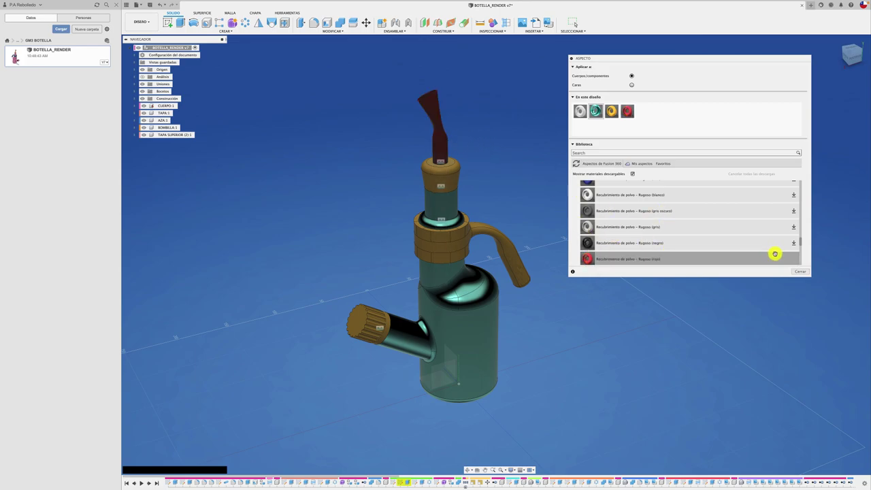
{"action": "double_click", "coordinate": [625, 111]}
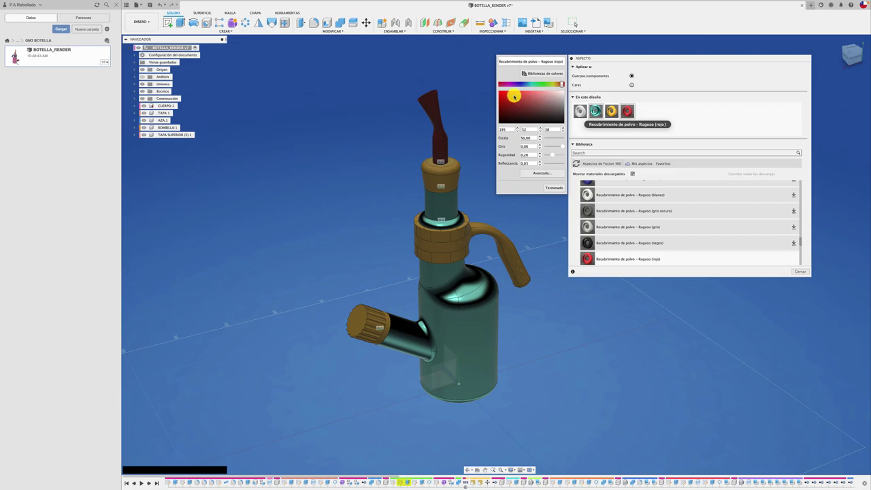
{"action": "left_click_drag", "start_coordinate": [520, 95], "coordinate": [548, 94]}
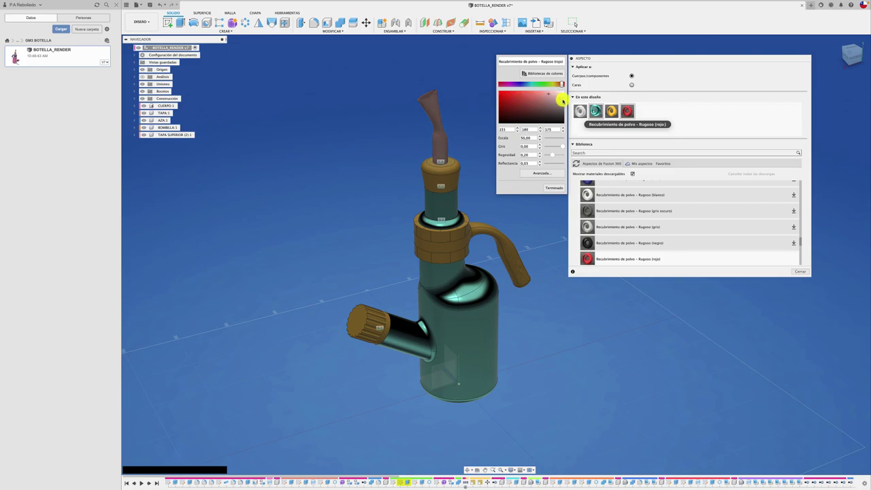
{"action": "left_click", "coordinate": [432, 89]}
Apply the yellow rough powder coat to the handle
{"action": "scroll", "coordinate": [432, 91], "scroll_direction": "up", "scroll_amount": 2}
{"action": "scroll", "coordinate": [435, 93], "scroll_direction": "up", "scroll_amount": 2}
{"action": "scroll", "coordinate": [439, 96], "scroll_direction": "up", "scroll_amount": 1}
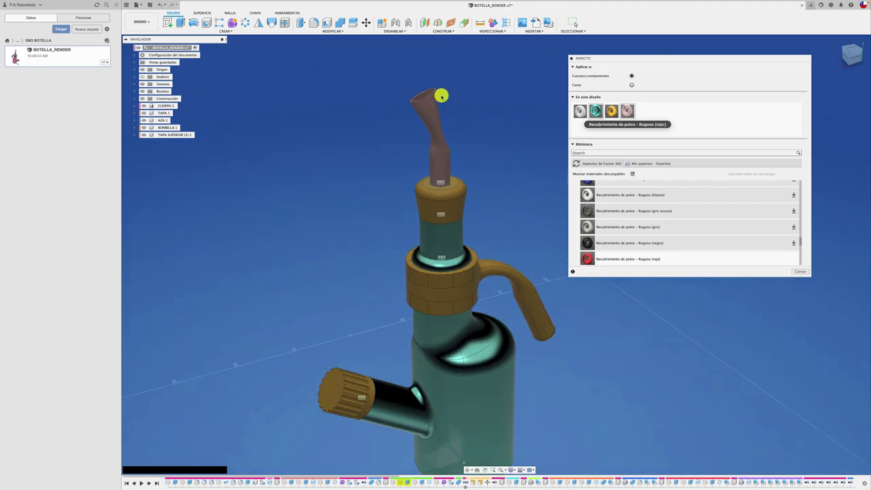
{"action": "scroll", "coordinate": [441, 96], "scroll_direction": "down", "scroll_amount": 2}
{"action": "scroll", "coordinate": [441, 95], "scroll_direction": "down", "scroll_amount": 1}
{"action": "scroll", "coordinate": [441, 95], "scroll_direction": "down", "scroll_amount": 1}
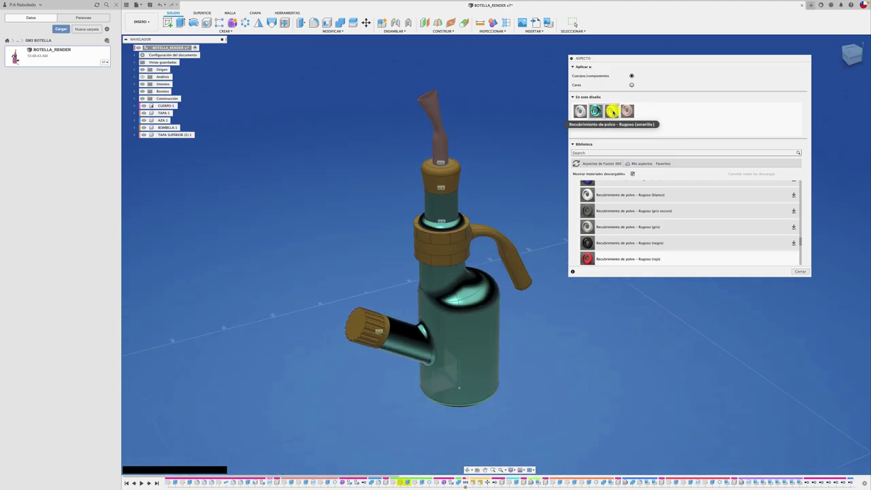
{"action": "mouse_move", "coordinate": [611, 111]}
{"action": "left_mouse_down"}
{"action": "mouse_move", "coordinate": [488, 227]}
{"action": "mouse_move", "coordinate": [538, 274]}
{"action": "left_mouse_up"}
{"action": "scroll", "coordinate": [524, 275], "scroll_direction": "up", "scroll_amount": 2}
{"action": "scroll", "coordinate": [506, 204], "scroll_direction": "up", "scroll_amount": 1}
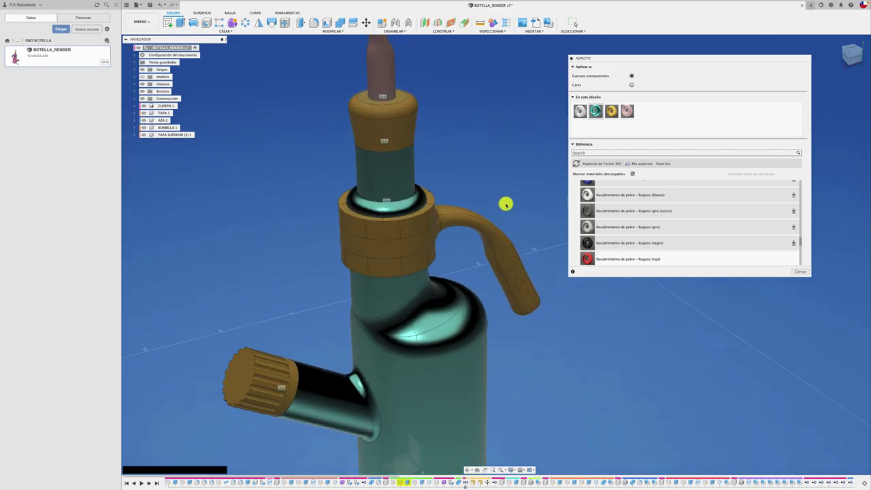
{"action": "scroll", "coordinate": [505, 204], "scroll_direction": "down", "scroll_amount": 1}
{"action": "scroll", "coordinate": [523, 214], "scroll_direction": "down", "scroll_amount": 3}
{"action": "scroll", "coordinate": [486, 221], "scroll_direction": "up", "scroll_amount": 2}
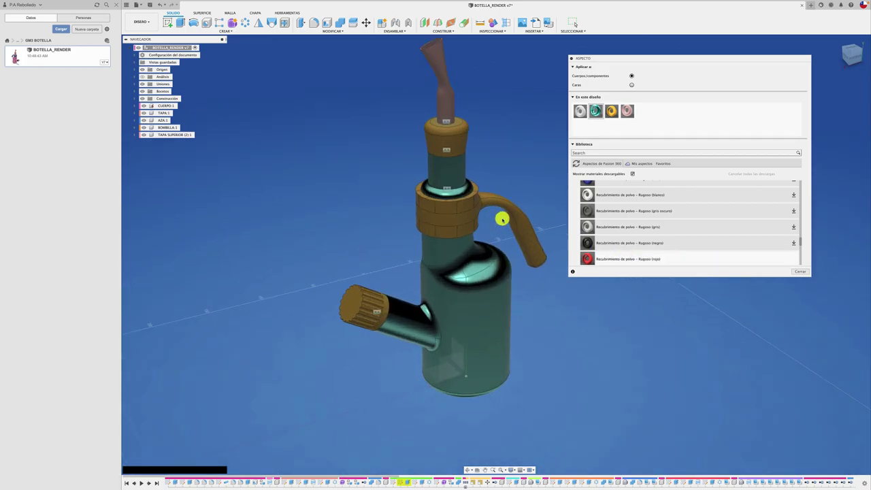
Close the Aspecto panel, switch to the RENDERIZAR workspace and open Scene Settings
{"action": "left_click", "coordinate": [800, 272]}
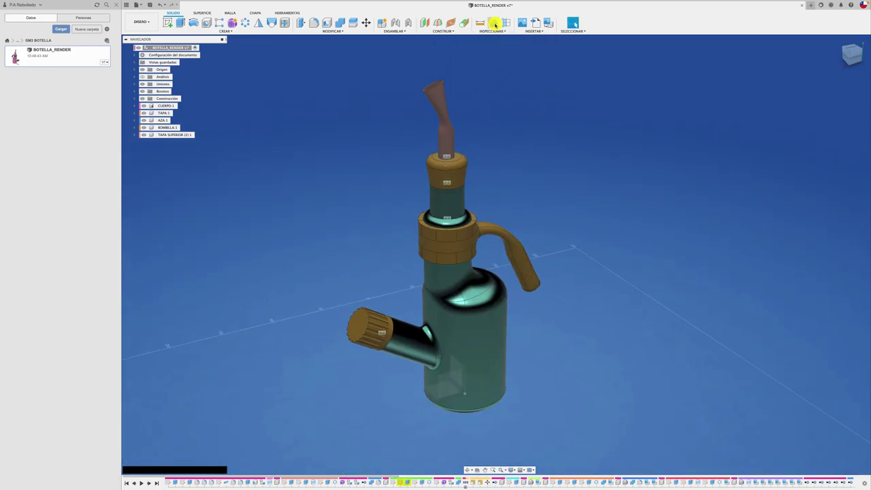
{"action": "left_click", "coordinate": [145, 23]}
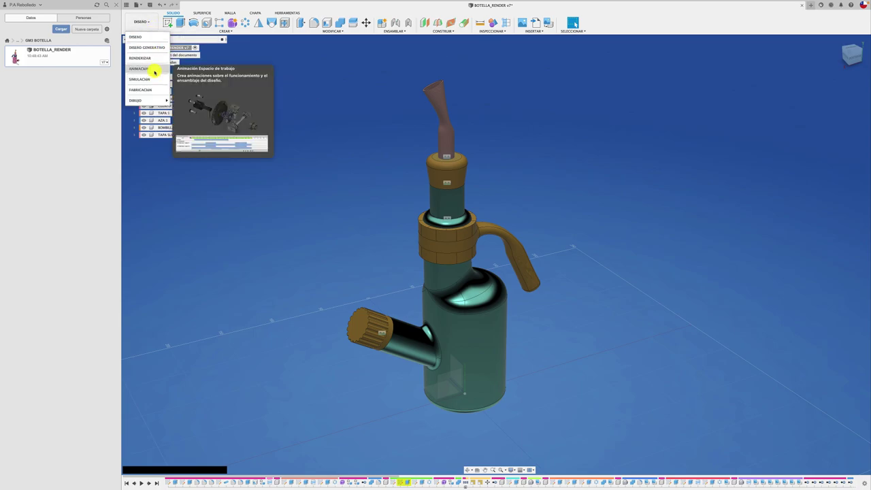
{"action": "left_click", "coordinate": [150, 57]}
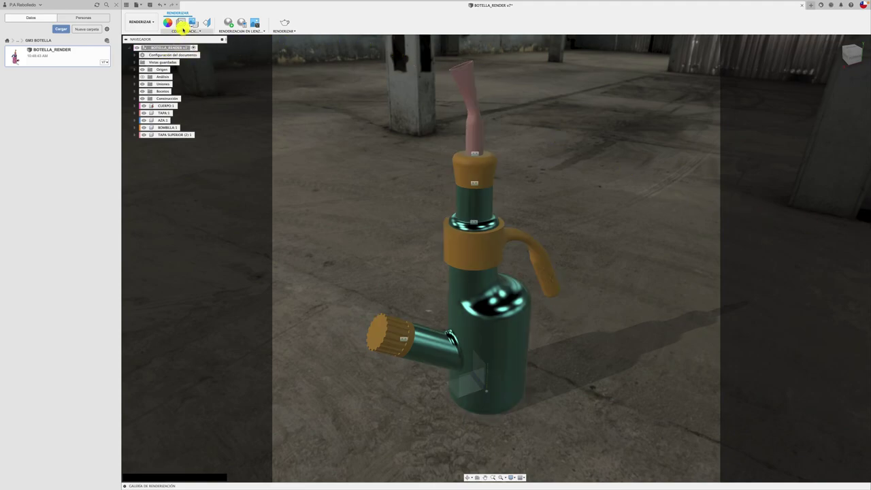
{"action": "left_click", "coordinate": [181, 23]}
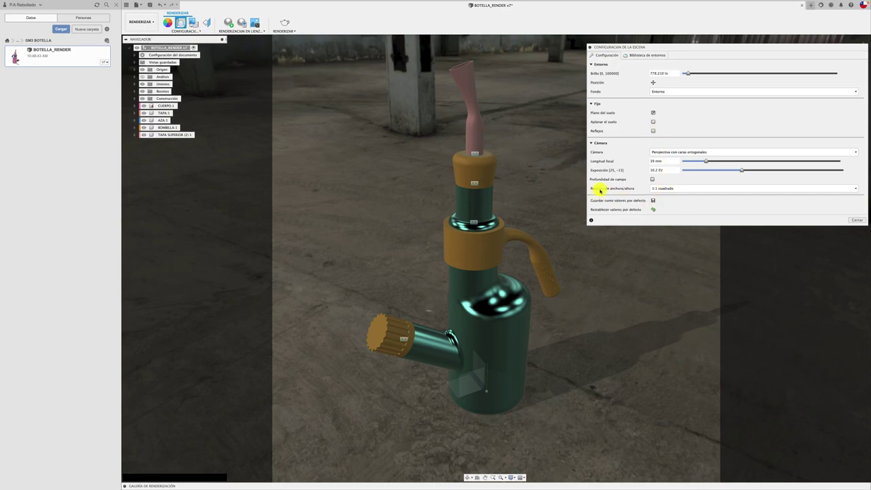
Preview the aspect ratio options: viewport, 1:1, 4:3, 16:9, 5:4 and 4:5
{"action": "left_click", "coordinate": [705, 188]}
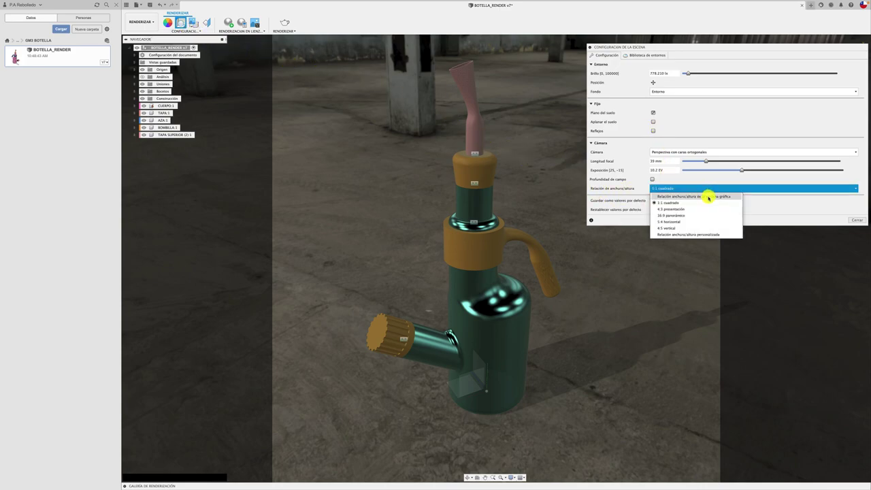
{"action": "left_click", "coordinate": [707, 196]}
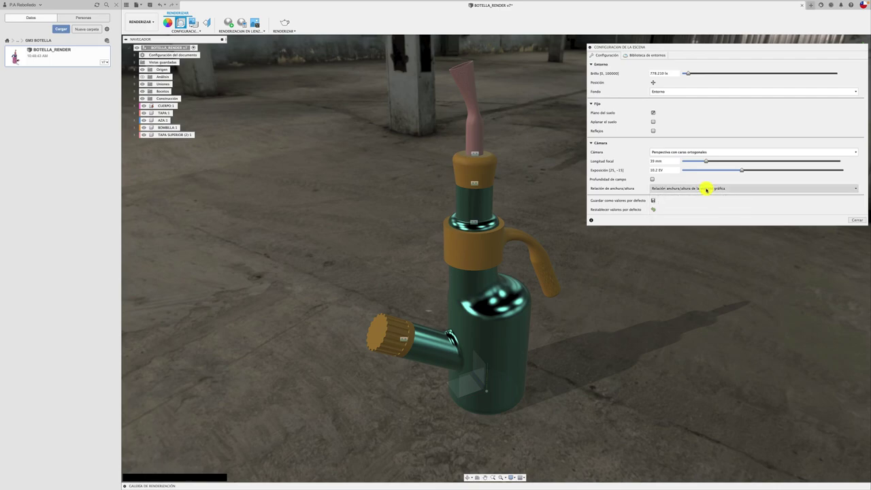
{"action": "left_click", "coordinate": [703, 189]}
{"action": "left_click", "coordinate": [689, 199]}
{"action": "left_click", "coordinate": [692, 189]}
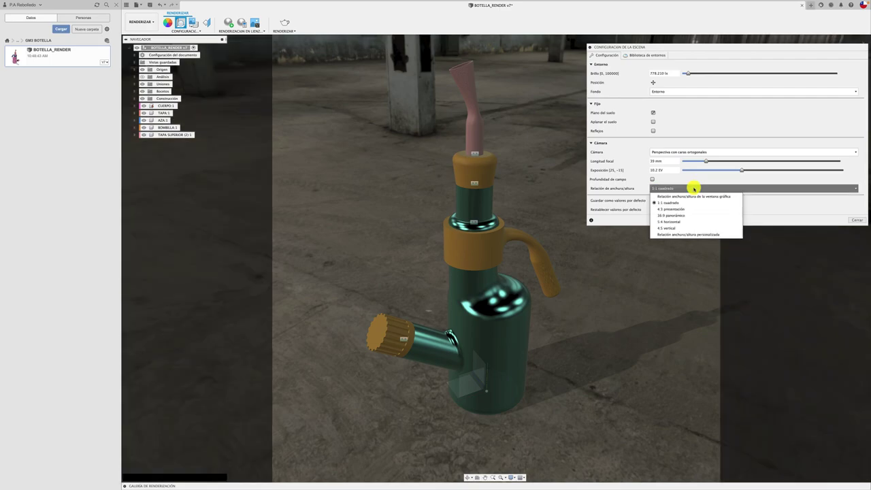
{"action": "left_click", "coordinate": [674, 209]}
{"action": "left_click", "coordinate": [682, 189]}
{"action": "left_click", "coordinate": [678, 216]}
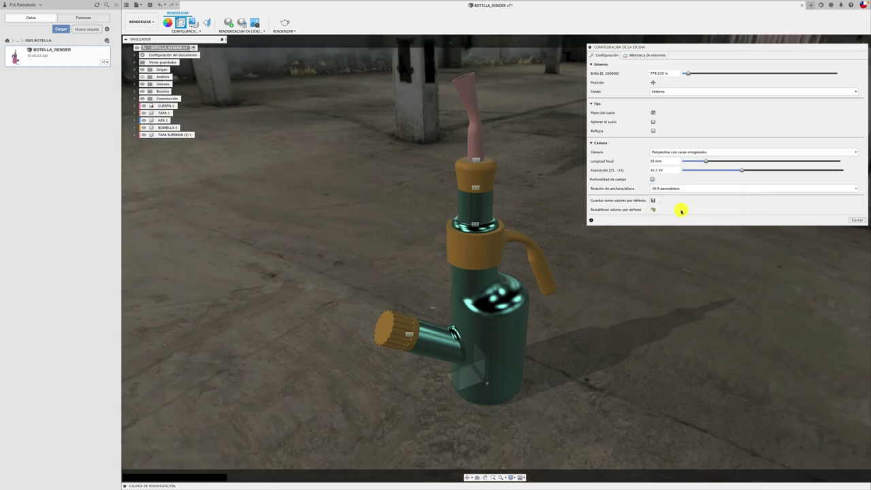
{"action": "left_click", "coordinate": [656, 188]}
{"action": "left_click", "coordinate": [674, 222]}
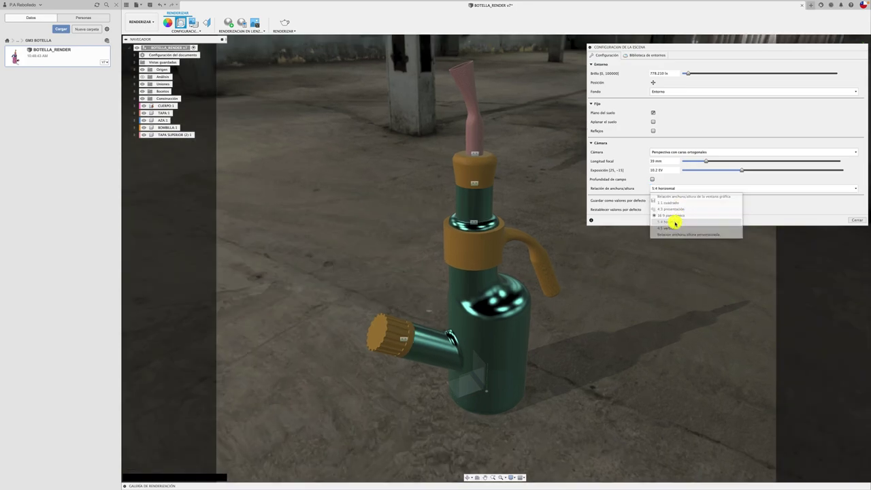
{"action": "left_click", "coordinate": [678, 189]}
{"action": "left_click", "coordinate": [670, 228]}
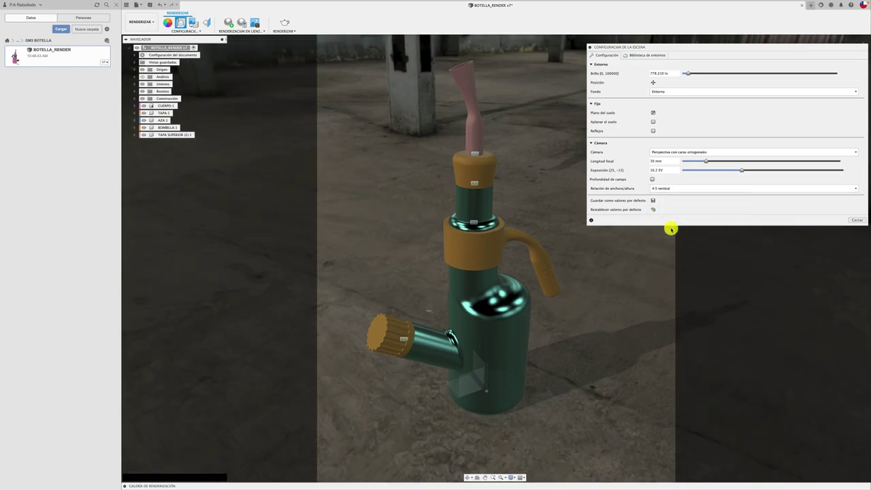
Settle on the 1:1 square aspect ratio and close Scene Settings
{"action": "left_click", "coordinate": [685, 188]}
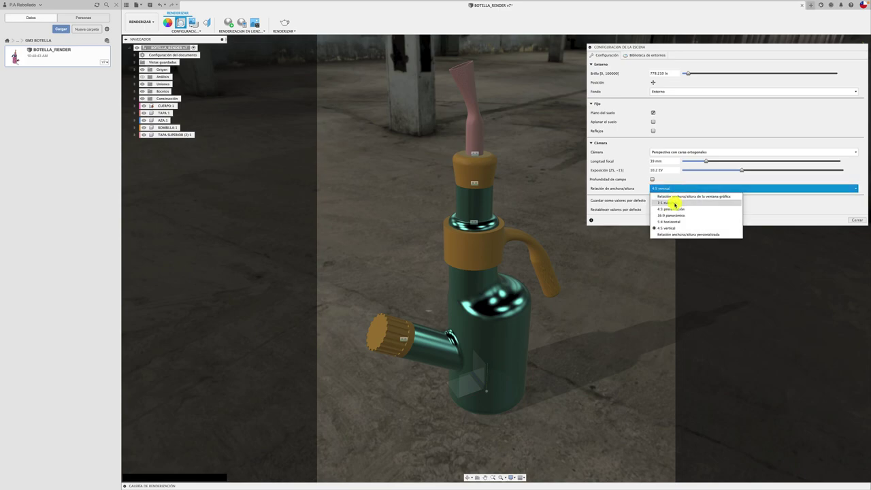
{"action": "left_click", "coordinate": [674, 203]}
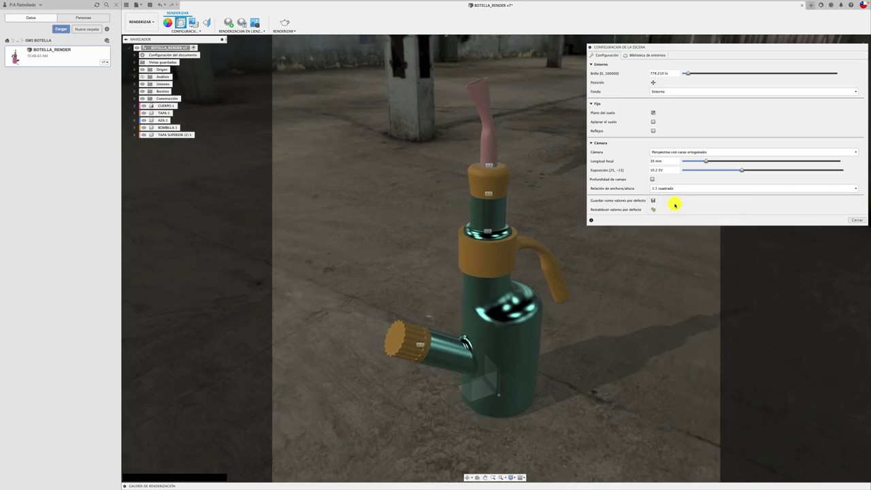
{"action": "left_click", "coordinate": [854, 221]}
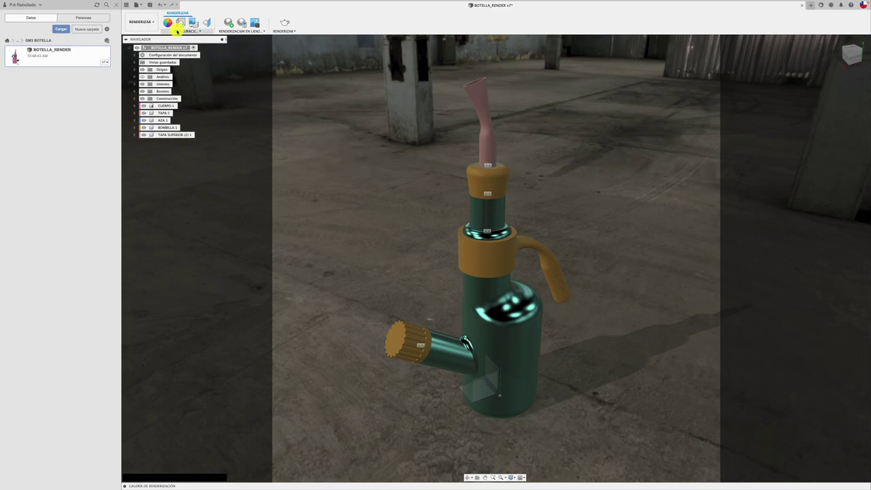
Try the Luz cálida and Luz fría environments, then apply the outdoor Field environment
{"action": "left_click", "coordinate": [180, 25]}
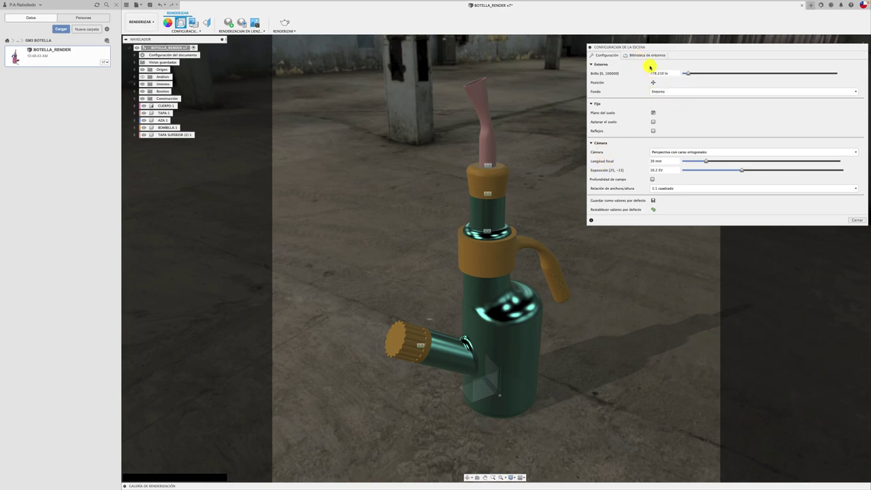
{"action": "left_click", "coordinate": [650, 56]}
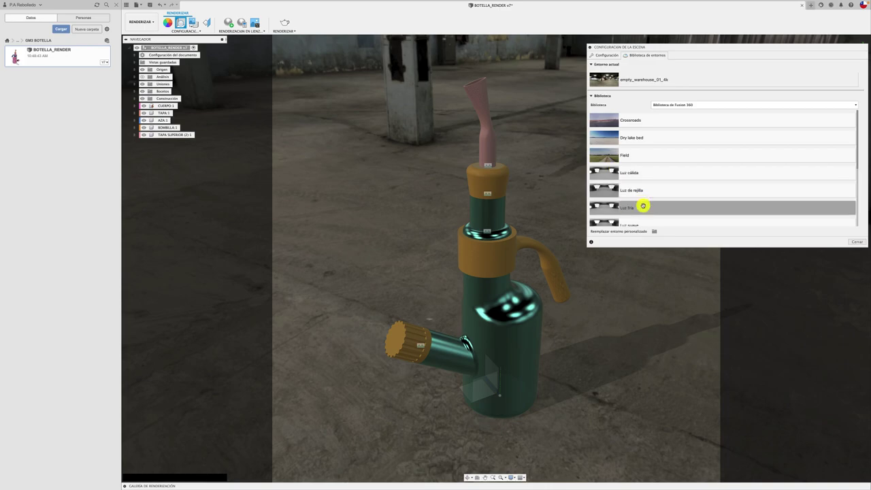
{"action": "left_click_drag", "start_coordinate": [602, 172], "coordinate": [542, 159]}
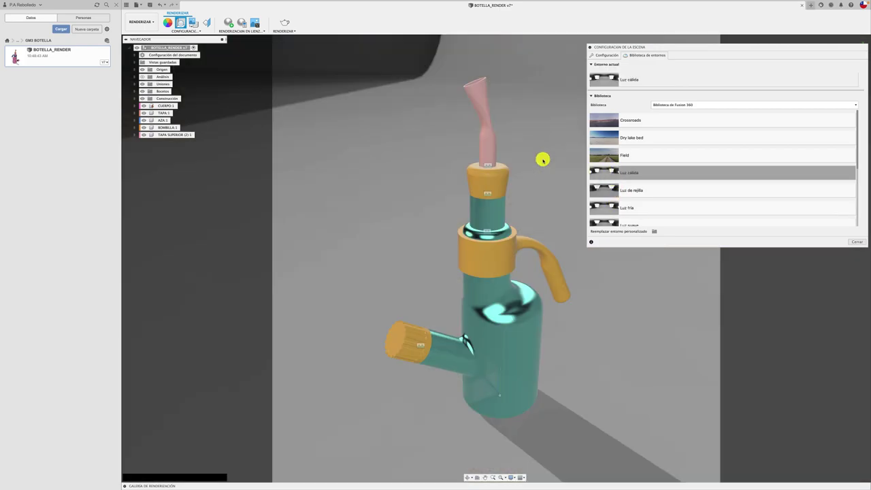
{"action": "left_click_drag", "start_coordinate": [590, 206], "coordinate": [568, 224]}
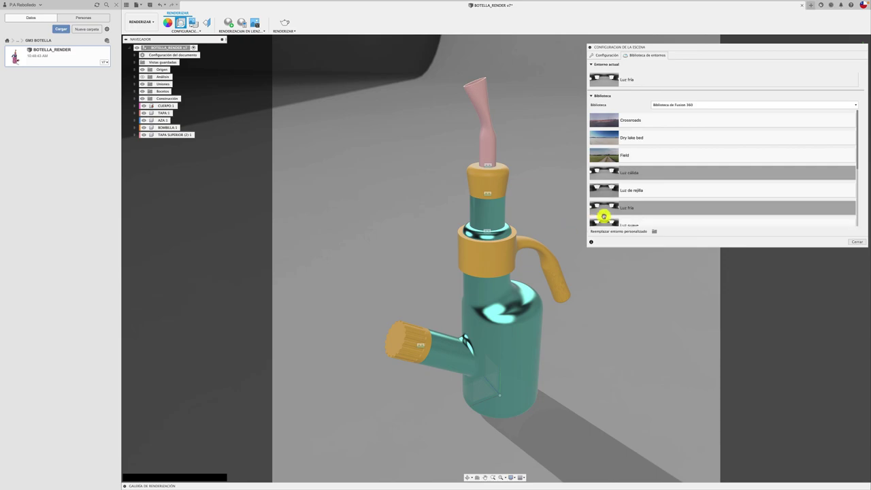
{"action": "left_click_drag", "start_coordinate": [603, 155], "coordinate": [536, 143]}
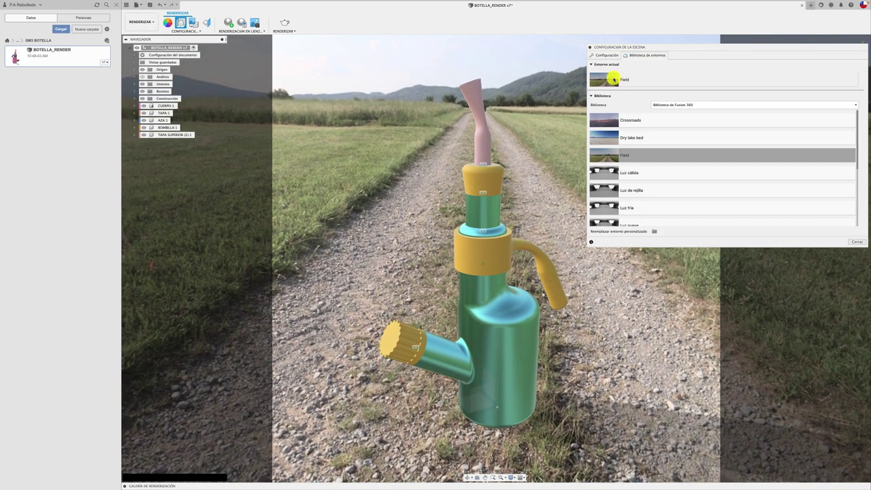
{"action": "left_click", "coordinate": [607, 56]}
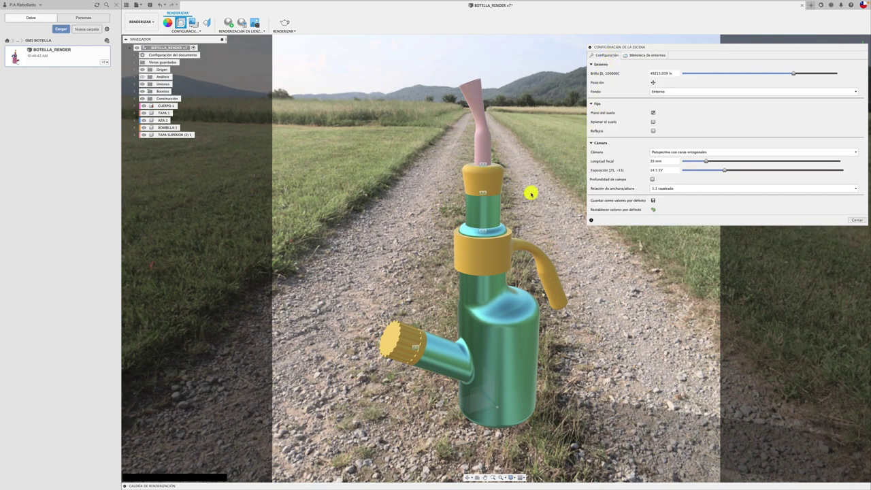
{"action": "key", "text": "ctrl+Up"}
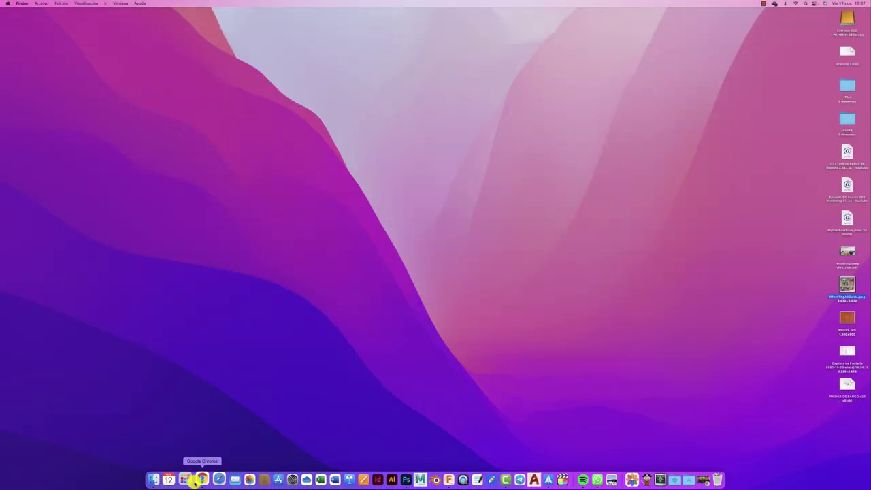
In Chrome, download Poly Haven's Peppermint Powerplant indoor HDRI at 4K
{"action": "left_click", "coordinate": [200, 468]}
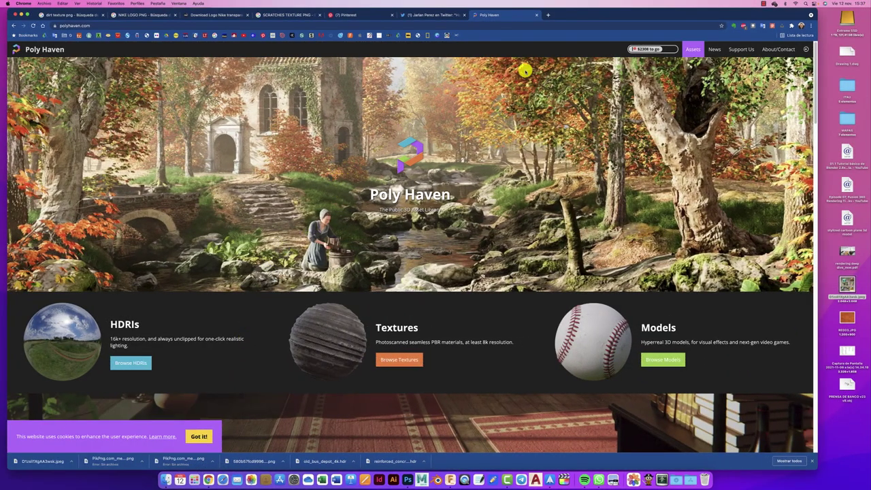
{"action": "left_click_drag", "start_coordinate": [687, 17], "coordinate": [726, 18]}
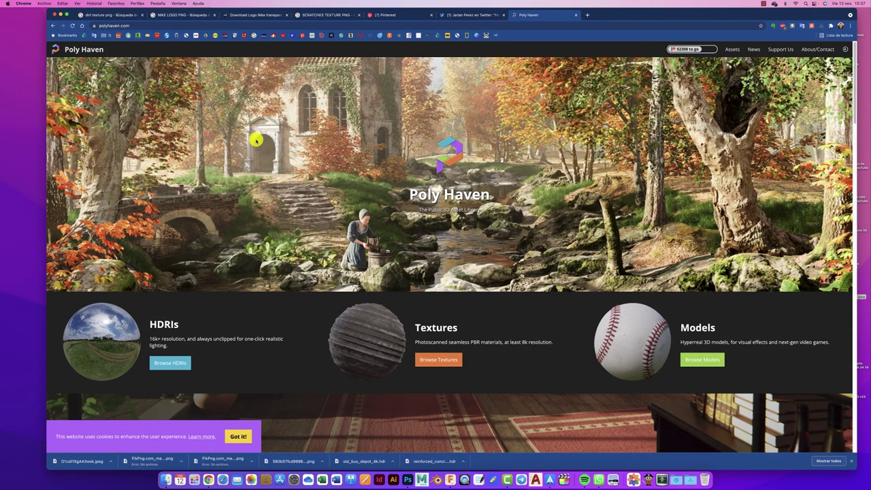
{"action": "left_click", "coordinate": [726, 64]}
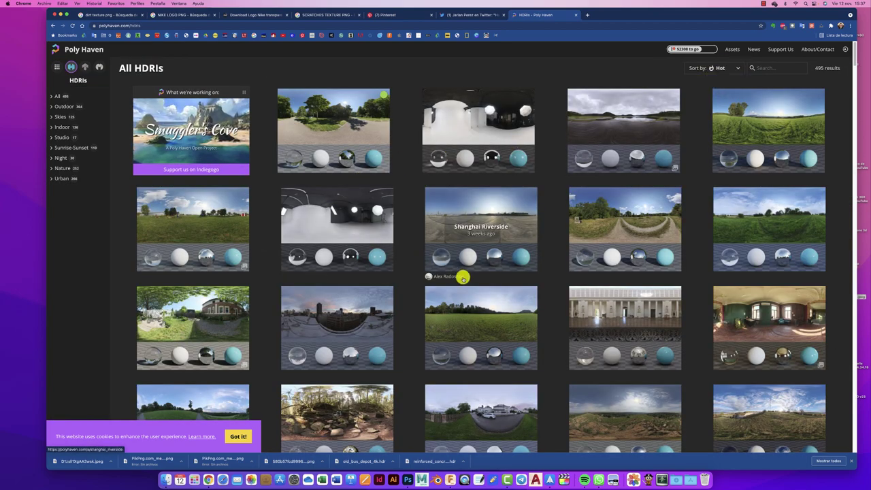
{"action": "left_click", "coordinate": [59, 126]}
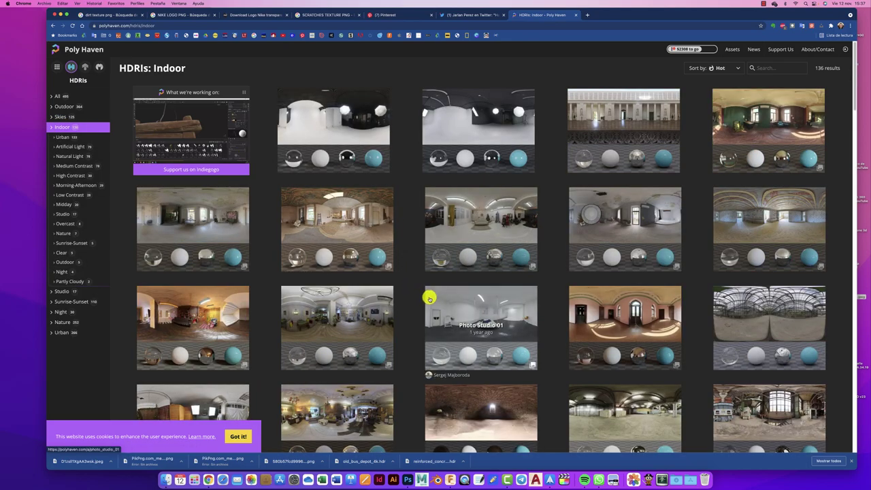
{"action": "scroll", "coordinate": [430, 297], "scroll_direction": "down", "scroll_amount": 2}
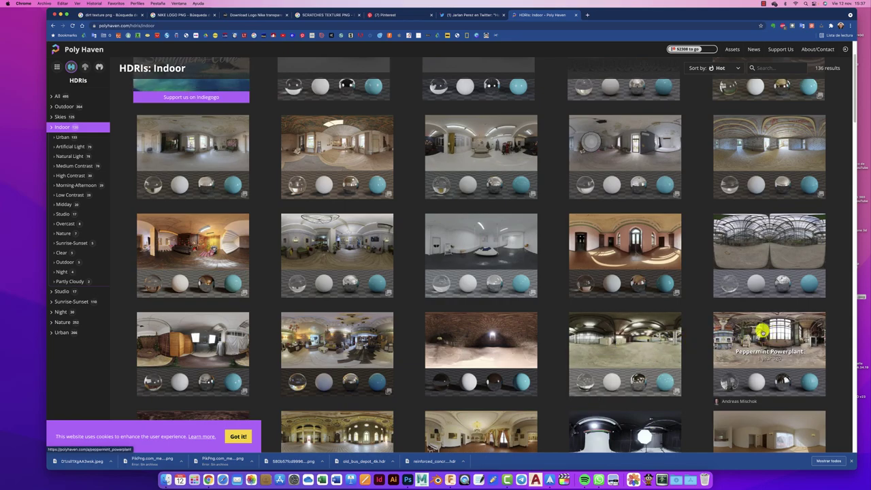
{"action": "left_click", "coordinate": [762, 331]}
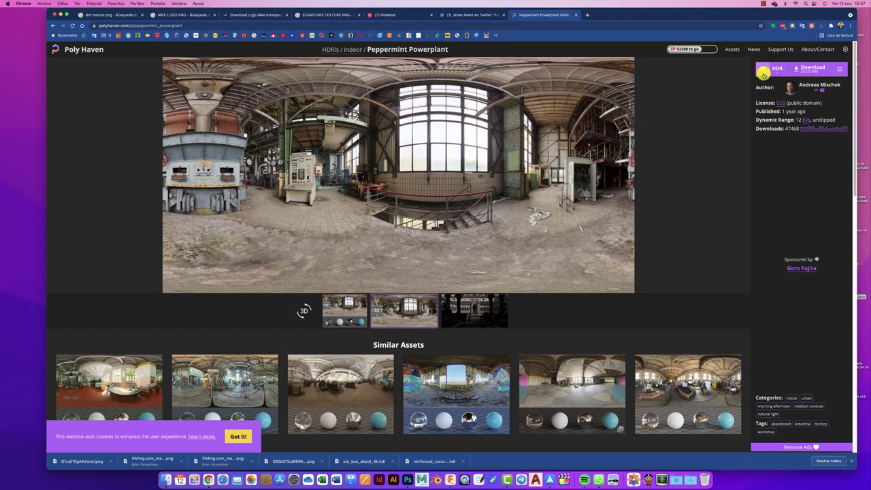
{"action": "left_click", "coordinate": [763, 74]}
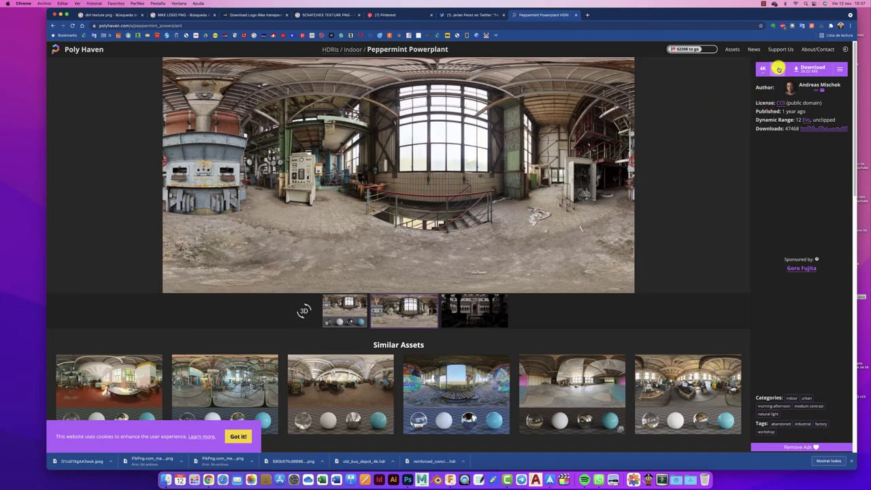
{"action": "left_click", "coordinate": [810, 71]}
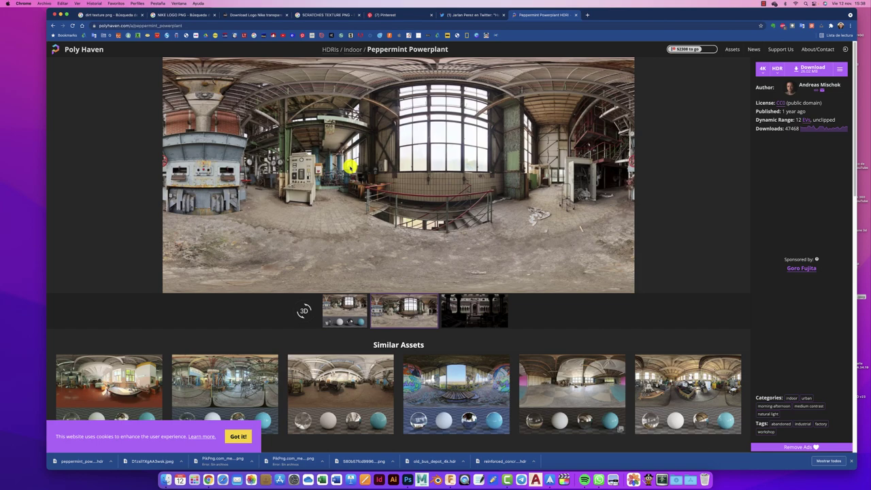
{"action": "left_click", "coordinate": [451, 477]}
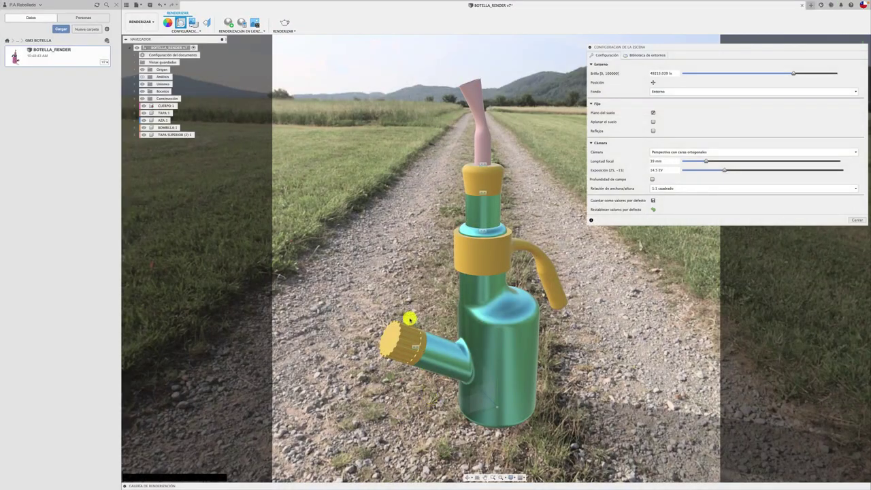
Open the custom environment file dialog from the Environment Library
{"action": "left_click", "coordinate": [642, 55]}
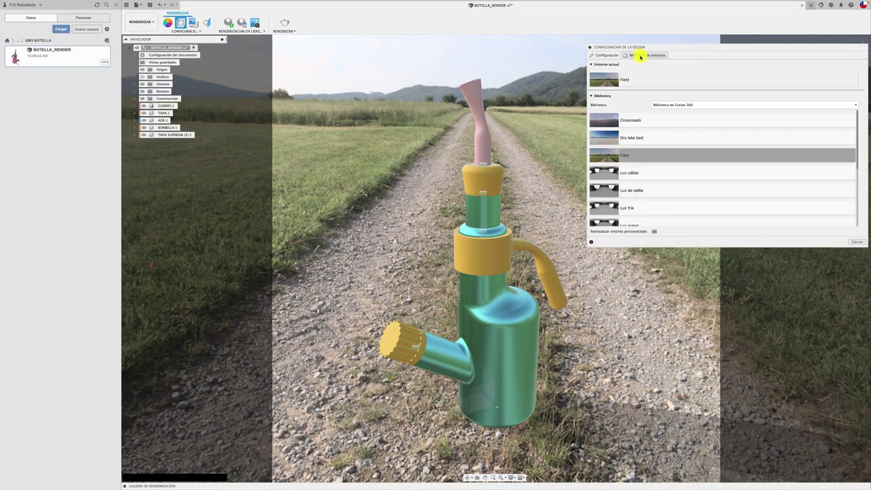
{"action": "left_click", "coordinate": [604, 55]}
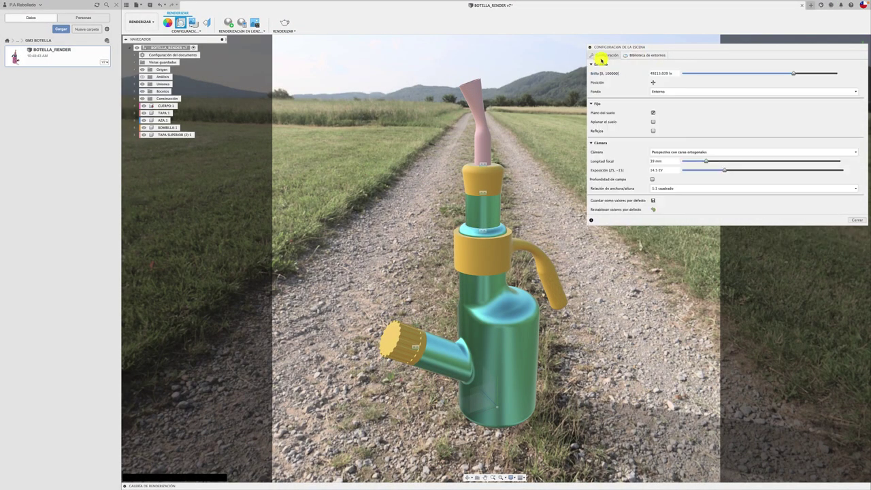
{"action": "left_click", "coordinate": [651, 58]}
{"action": "scroll", "coordinate": [643, 156], "scroll_direction": "down", "scroll_amount": 3}
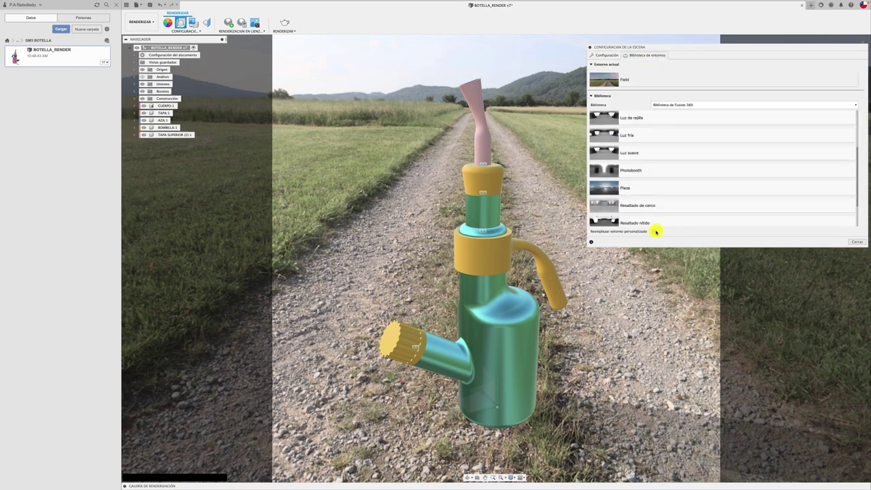
{"action": "left_click", "coordinate": [655, 231]}
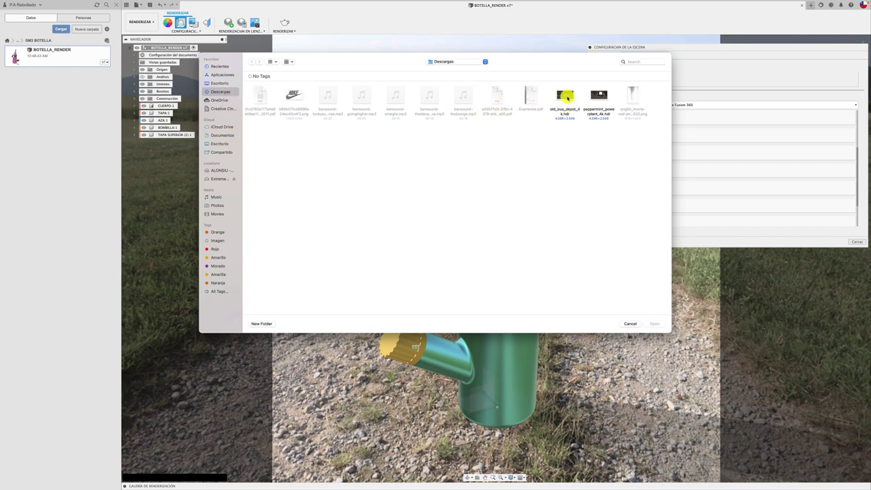
Preview the bus depot and powerplant HDRs, then load peppermint_powerplant_4k.hdr
{"action": "left_click", "coordinate": [567, 98]}
{"action": "key", "text": "space"}
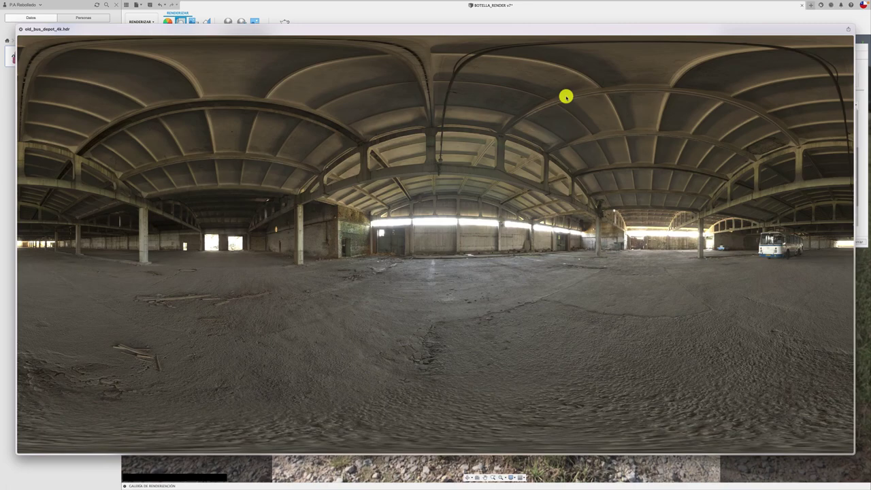
{"action": "key", "text": "space"}
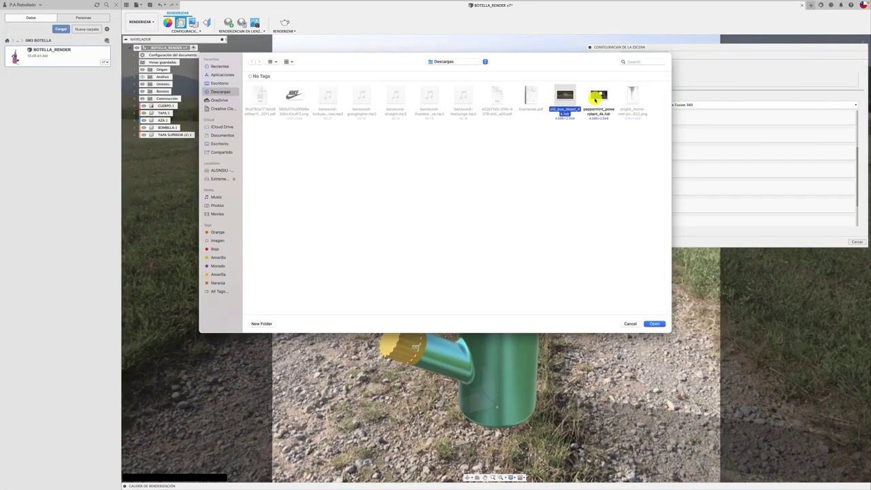
{"action": "left_click", "coordinate": [597, 98]}
{"action": "key", "text": "space"}
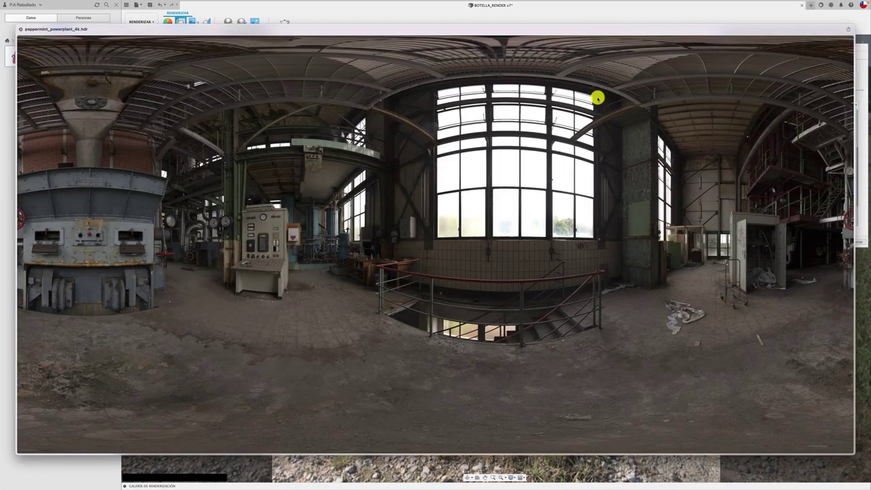
{"action": "key", "text": "space"}
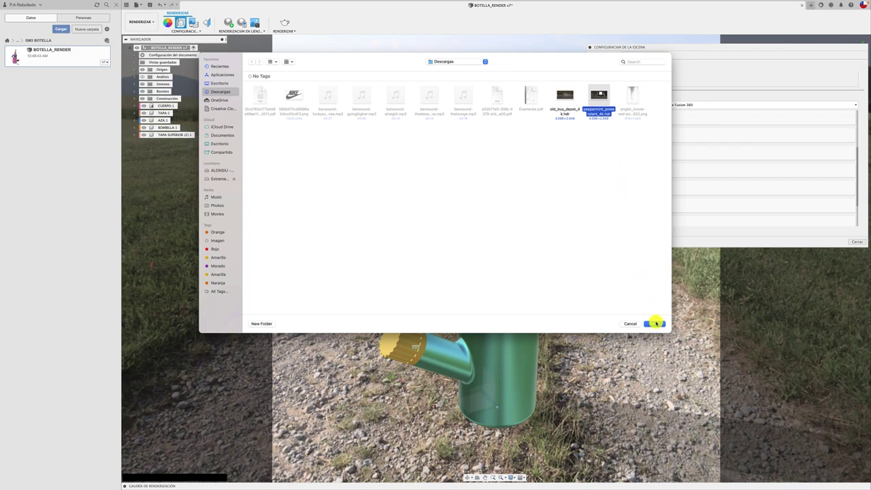
{"action": "left_click", "coordinate": [655, 322]}
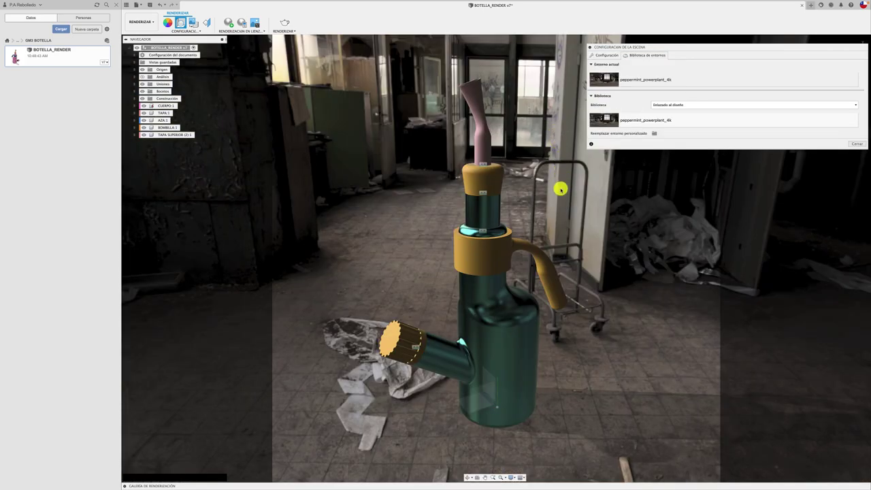
Close Scene Settings and orbit in closer to the bottle
{"action": "left_click", "coordinate": [860, 144]}
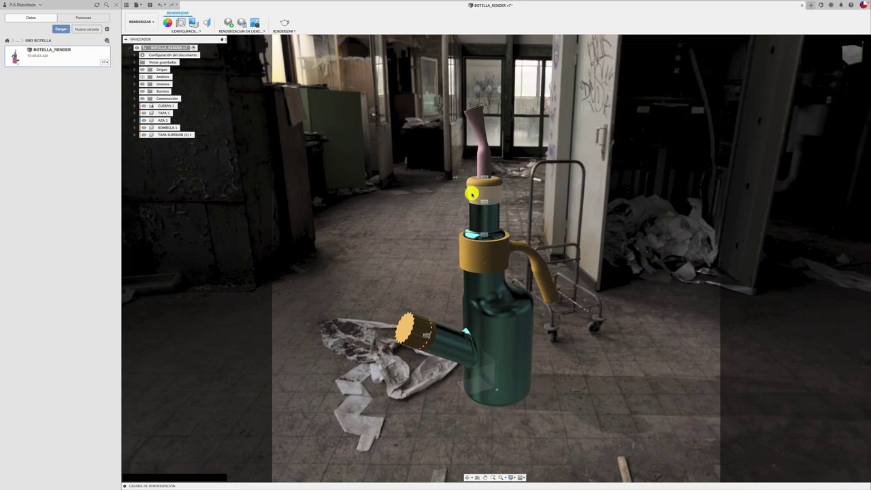
{"action": "middle_click_drag", "start_coordinate": [474, 195], "coordinate": [472, 193], "text": "shift"}
{"action": "middle_click_drag", "start_coordinate": [501, 245], "coordinate": [500, 215], "text": "shift"}
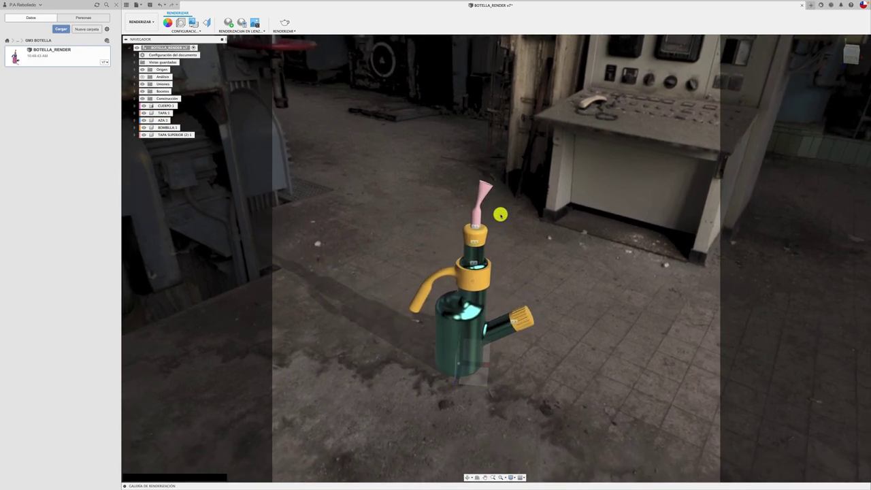
Toggle Flatten Ground and rotate the environment to about -97°
{"action": "left_click", "coordinate": [184, 24]}
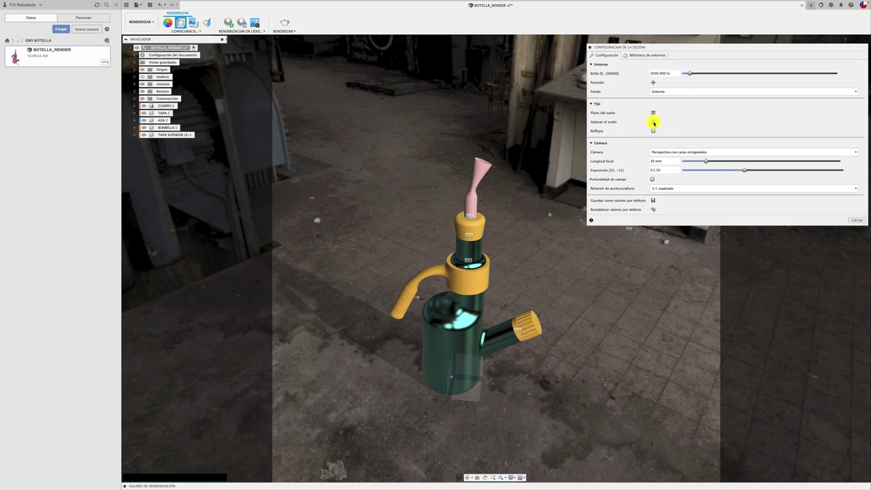
{"action": "left_click", "coordinate": [653, 121]}
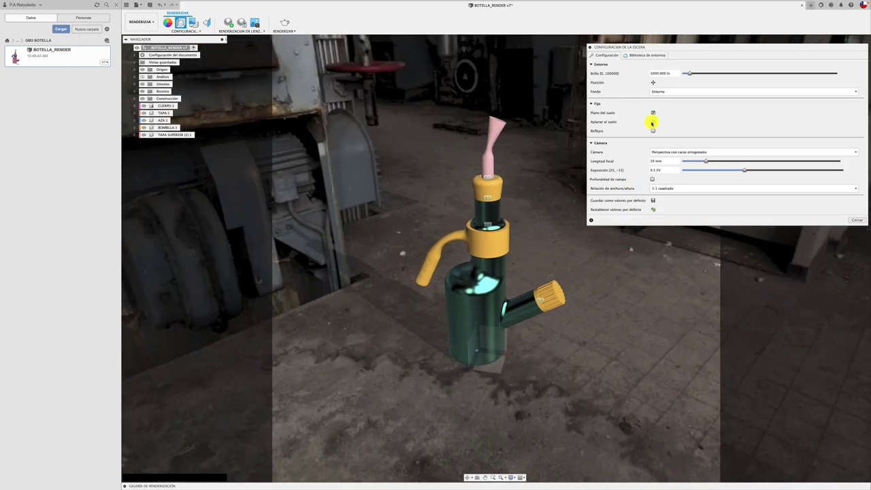
{"action": "left_click", "coordinate": [653, 83]}
{"action": "mouse_move", "coordinate": [642, 380]}
{"action": "left_mouse_down"}
{"action": "mouse_move", "coordinate": [542, 377]}
{"action": "mouse_move", "coordinate": [669, 368]}
{"action": "mouse_move", "coordinate": [656, 374]}
{"action": "left_mouse_up"}
{"action": "left_click", "coordinate": [856, 219]}
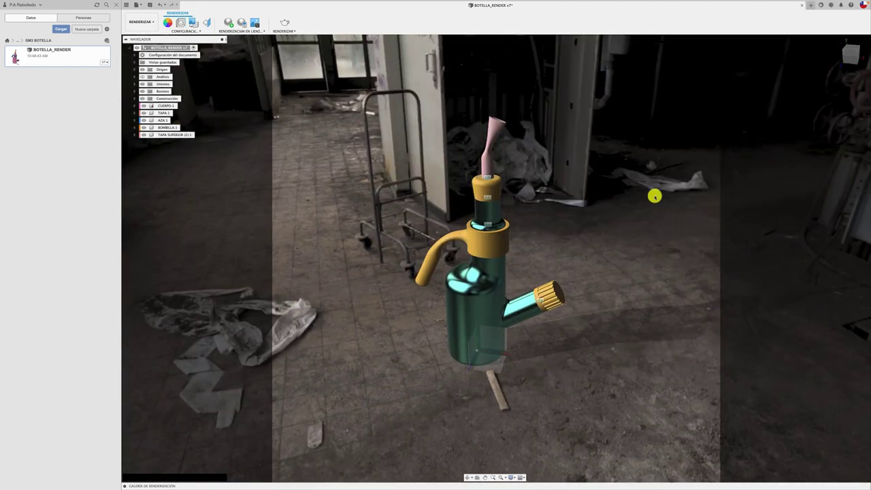
{"action": "left_click", "coordinate": [180, 22]}
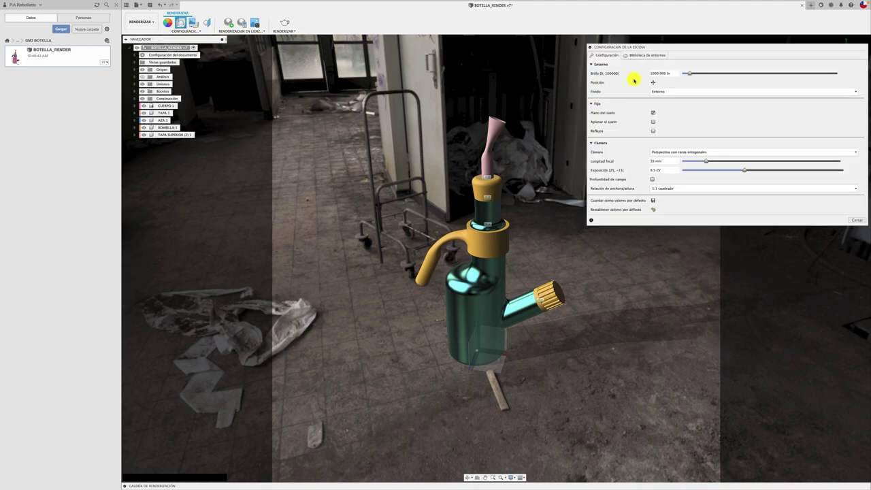
Load old_bus_depot_4k.hdr as the custom environment, then return to Settings
{"action": "left_click", "coordinate": [638, 56]}
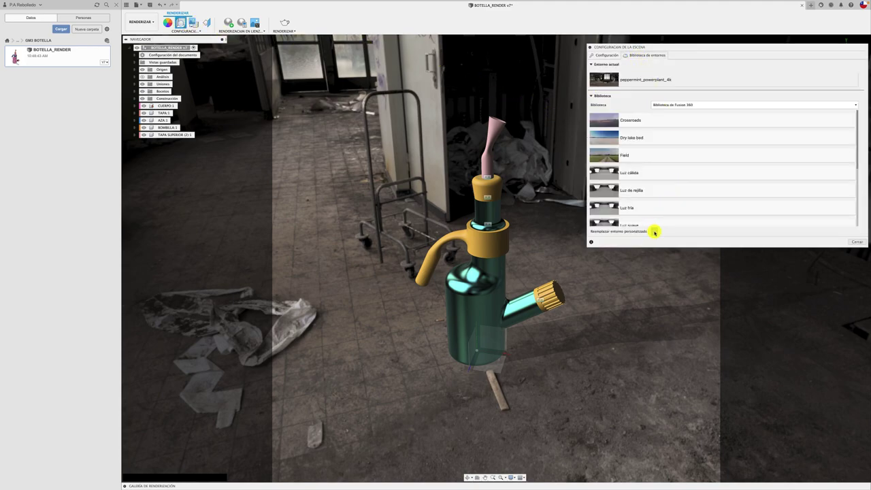
{"action": "left_click", "coordinate": [652, 231]}
{"action": "left_click", "coordinate": [566, 99]}
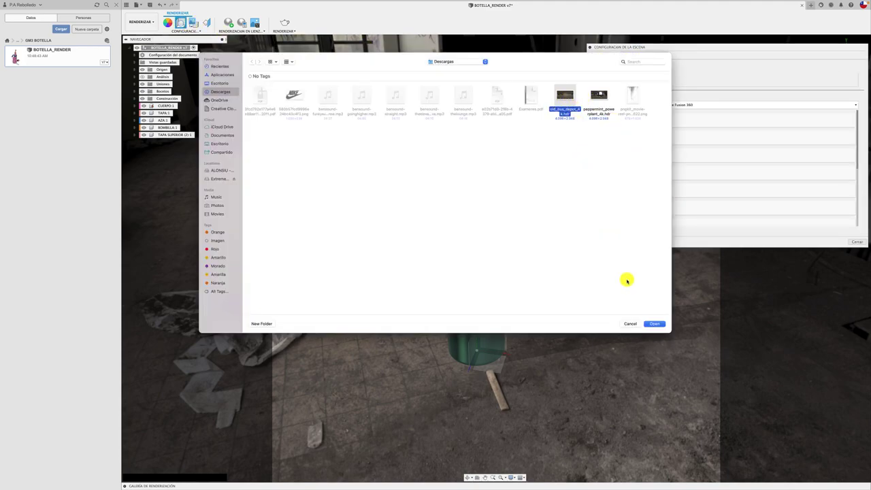
{"action": "left_click", "coordinate": [653, 325]}
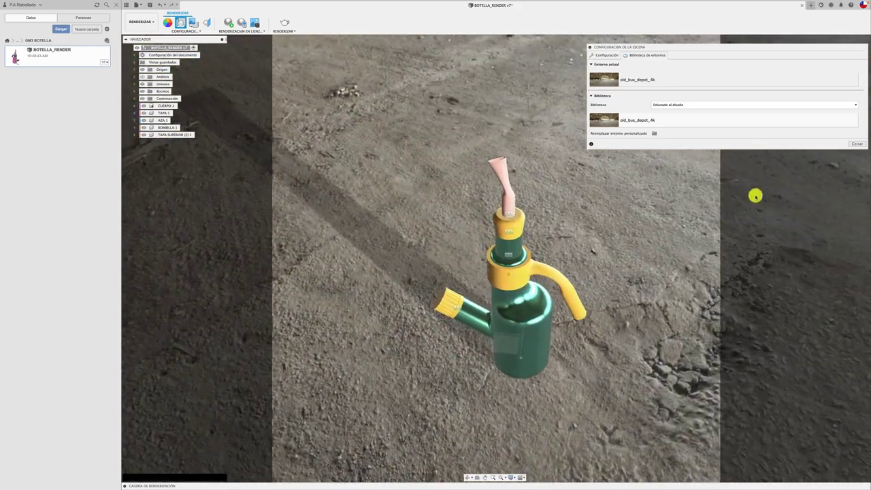
{"action": "left_click", "coordinate": [606, 55]}
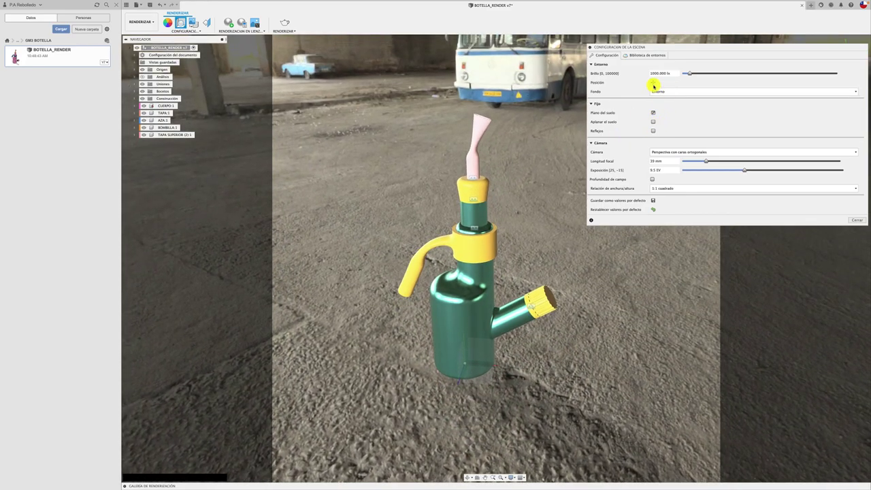
Rotate the bus depot environment to 44° and start an in-canvas render
{"action": "left_click", "coordinate": [653, 82]}
{"action": "left_click_drag", "start_coordinate": [646, 386], "coordinate": [627, 389]}
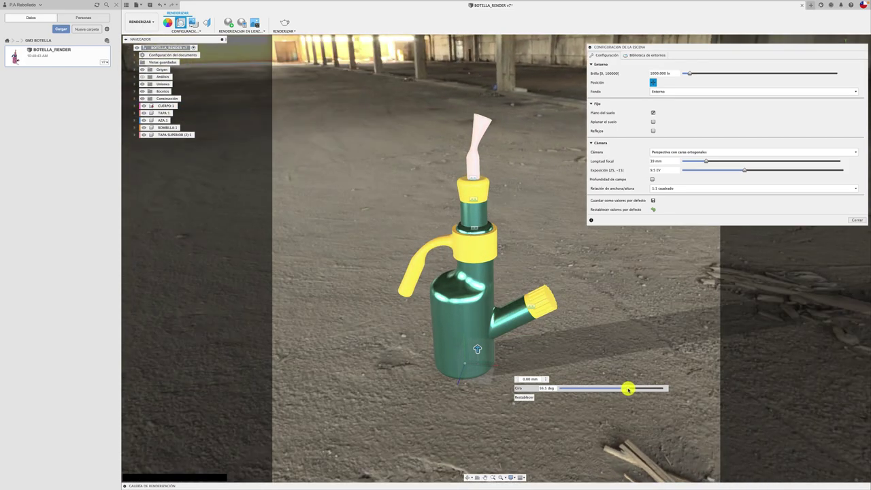
{"action": "left_click", "coordinate": [853, 219]}
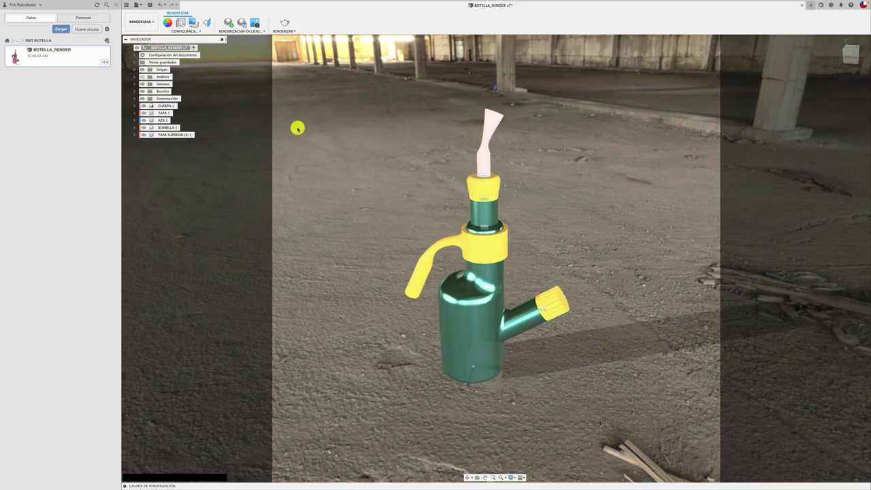
{"action": "left_click", "coordinate": [228, 22]}
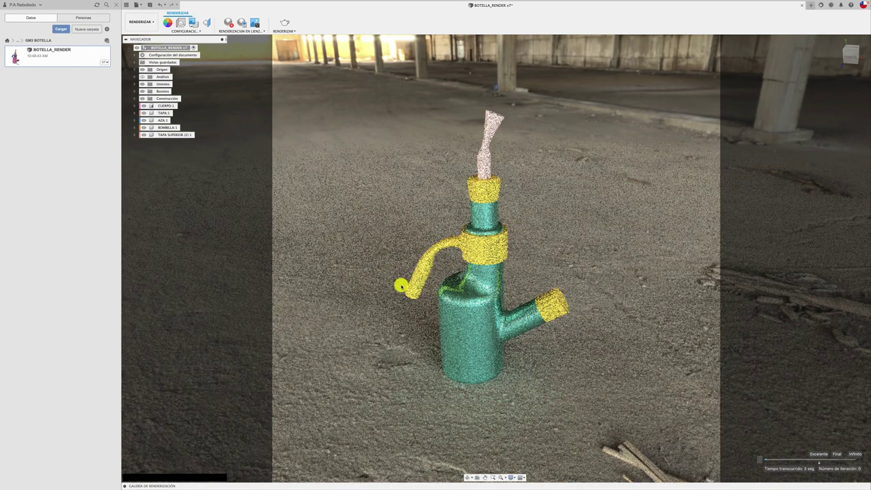
Adjust the in-canvas render resolution limit and switch the render to Fast mode
{"action": "left_click_drag", "start_coordinate": [401, 286], "coordinate": [461, 301]}
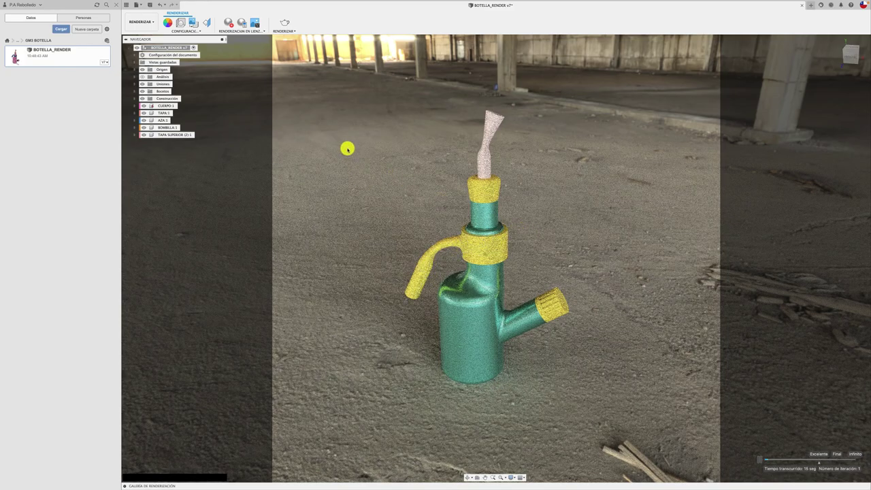
{"action": "left_click", "coordinate": [241, 23]}
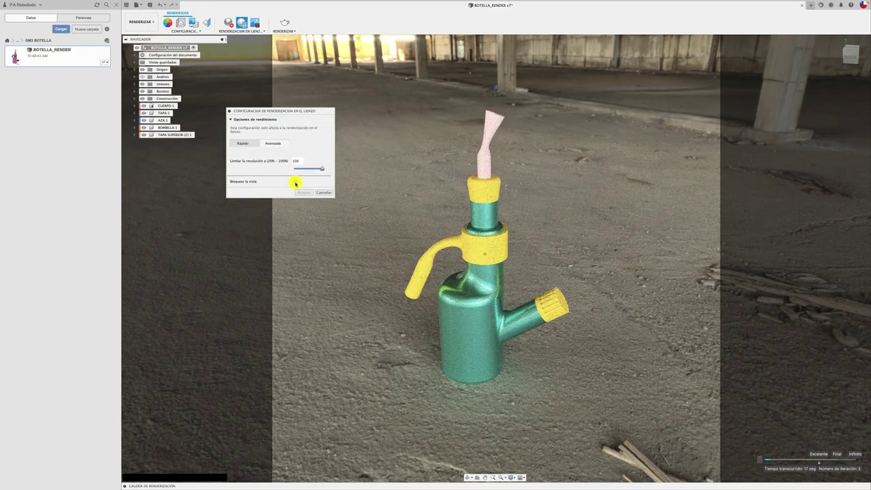
{"action": "middle_click_drag", "start_coordinate": [425, 211], "coordinate": [425, 211], "text": "shift"}
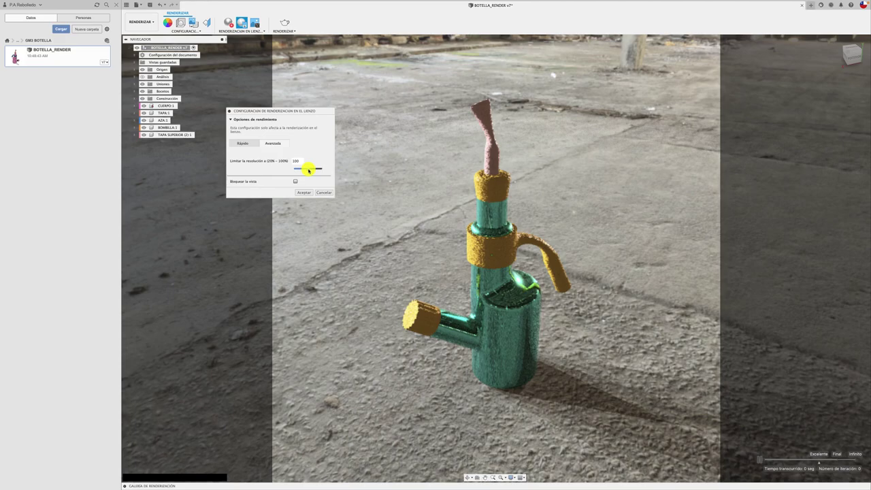
{"action": "left_click_drag", "start_coordinate": [306, 170], "coordinate": [304, 169]}
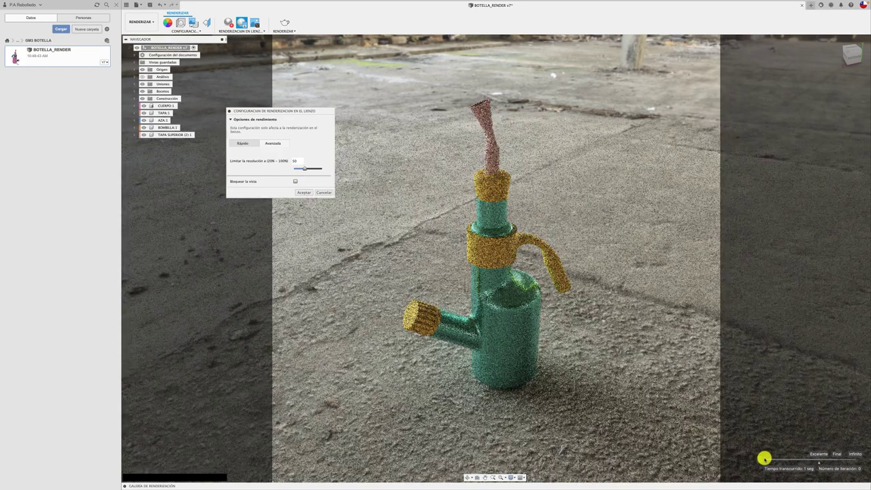
{"action": "left_click", "coordinate": [244, 143]}
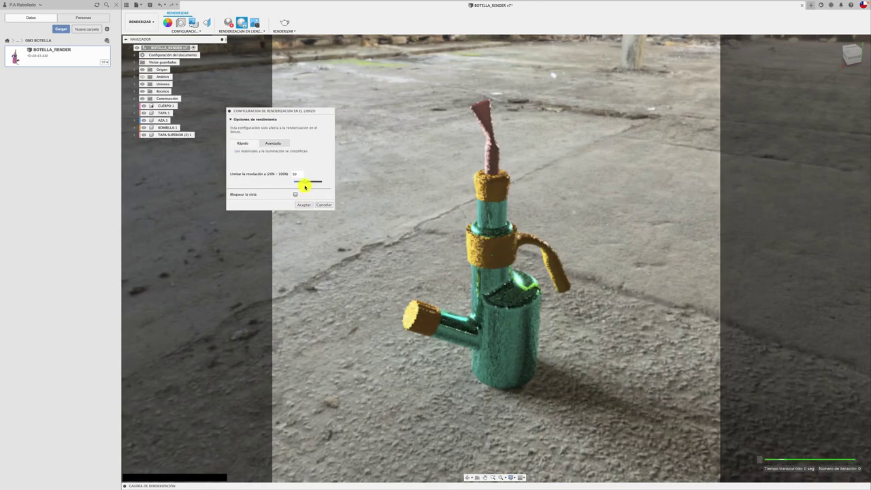
{"action": "mouse_move", "coordinate": [305, 182]}
{"action": "left_mouse_down"}
{"action": "mouse_move", "coordinate": [321, 183]}
{"action": "mouse_move", "coordinate": [299, 183]}
{"action": "left_mouse_up"}
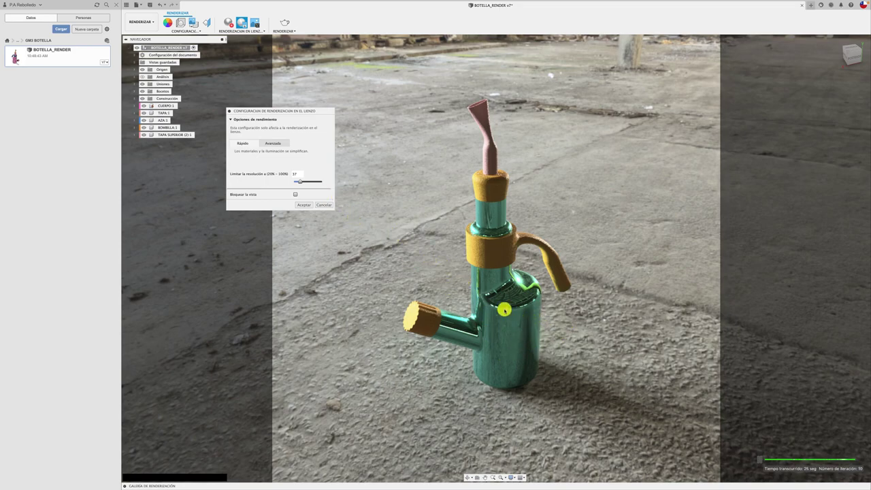
{"action": "left_click", "coordinate": [326, 205]}
Stop the in-canvas render and return to the Design workspace
{"action": "left_click", "coordinate": [230, 22]}
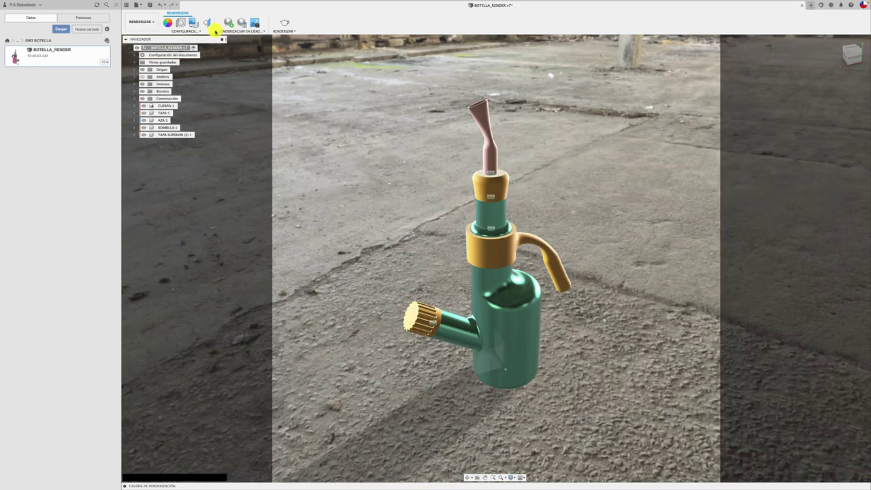
{"action": "left_click", "coordinate": [151, 24]}
{"action": "left_click", "coordinate": [145, 38]}
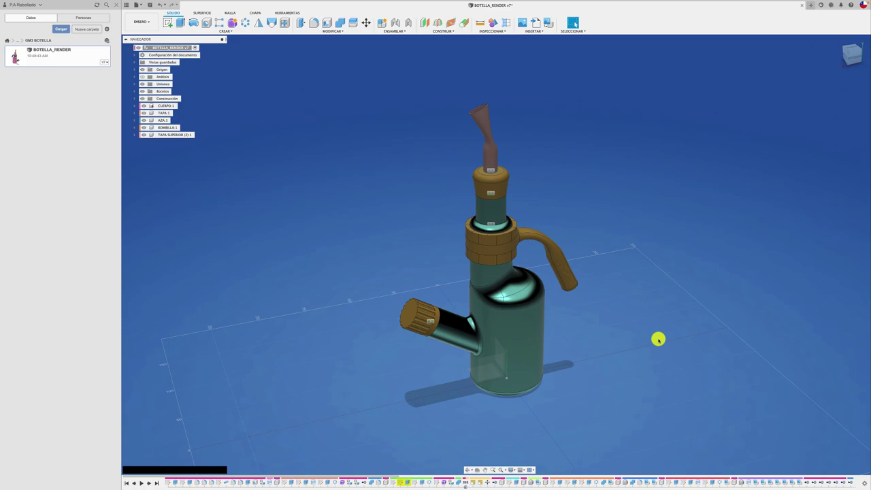
{"action": "key", "text": "ctrl+Up"}
In the browser's logo tabs, download the Channel 4 logo PNG
{"action": "left_click", "coordinate": [448, 244]}
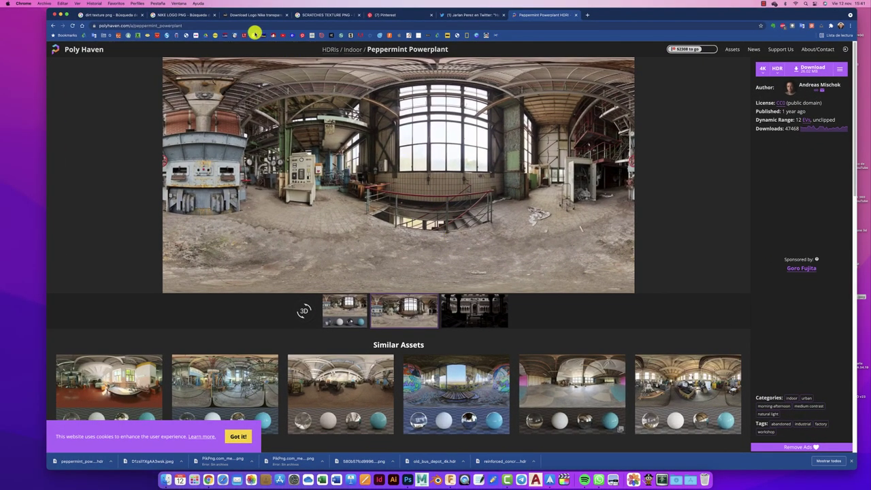
{"action": "left_click", "coordinate": [307, 14]}
{"action": "left_click", "coordinate": [250, 15]}
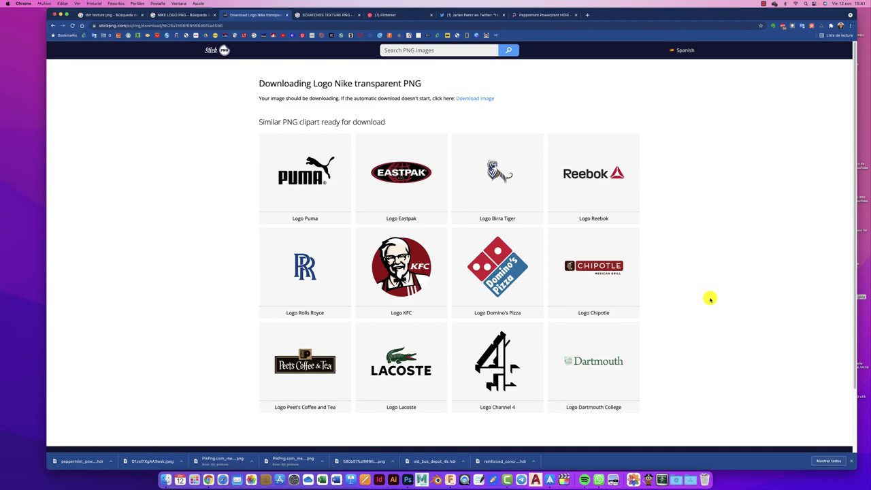
{"action": "scroll", "coordinate": [684, 302], "scroll_direction": "down", "scroll_amount": 2}
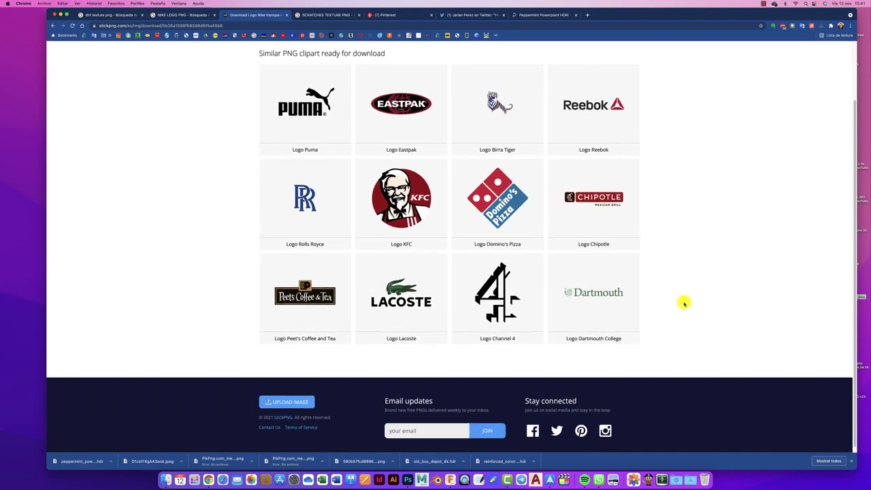
{"action": "scroll", "coordinate": [684, 302], "scroll_direction": "up", "scroll_amount": 2}
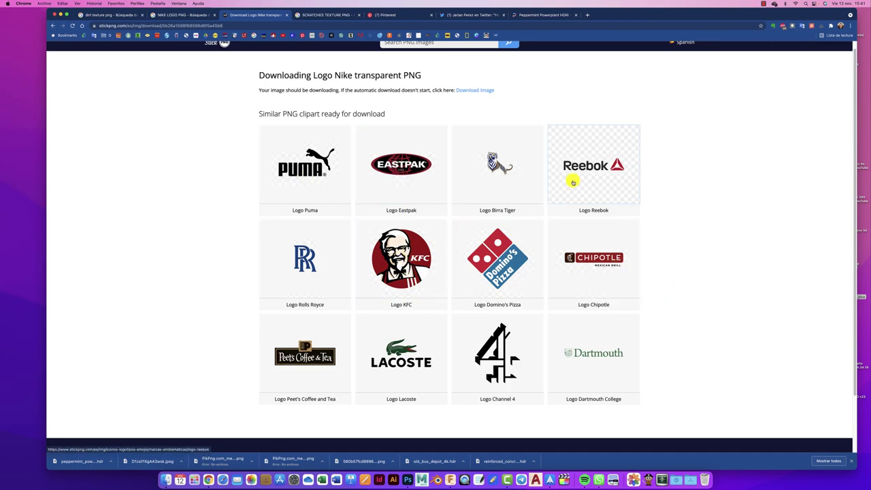
{"action": "left_click", "coordinate": [500, 348]}
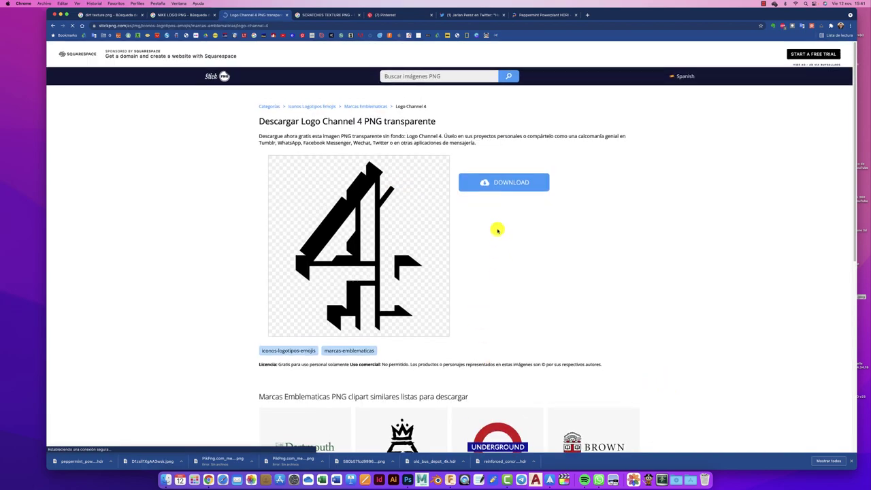
{"action": "left_click", "coordinate": [505, 182]}
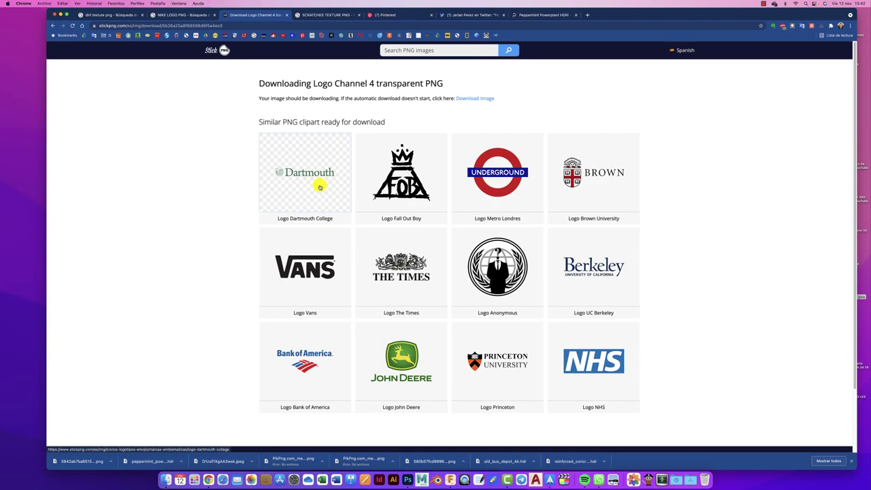
Download the transparent John Deere logo PNG and go back to Fusion 360
{"action": "left_click", "coordinate": [410, 358]}
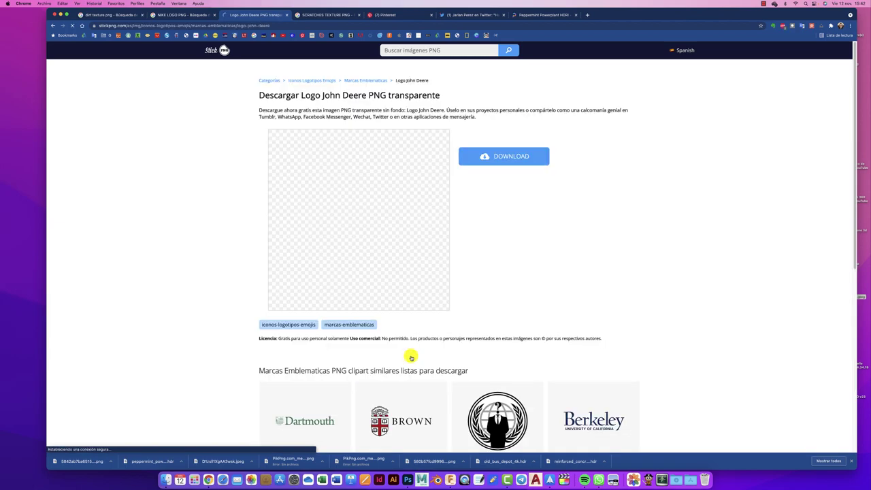
{"action": "left_click", "coordinate": [494, 188]}
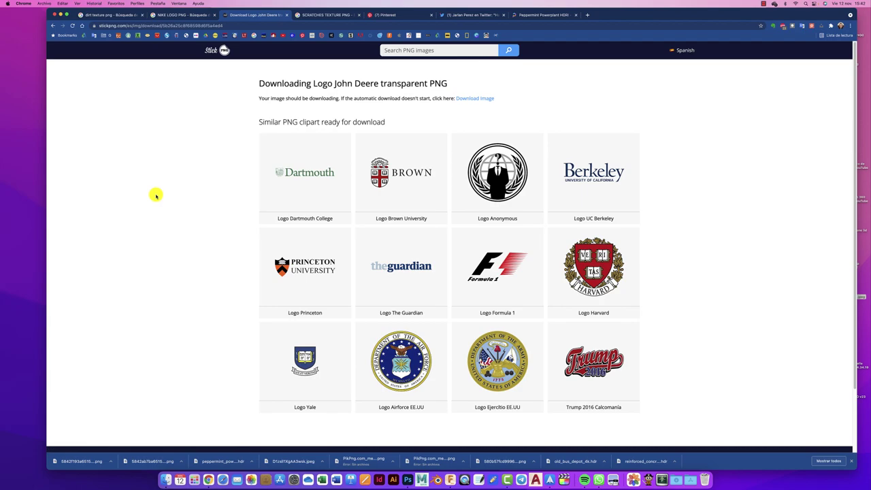
{"action": "left_click", "coordinate": [450, 479]}
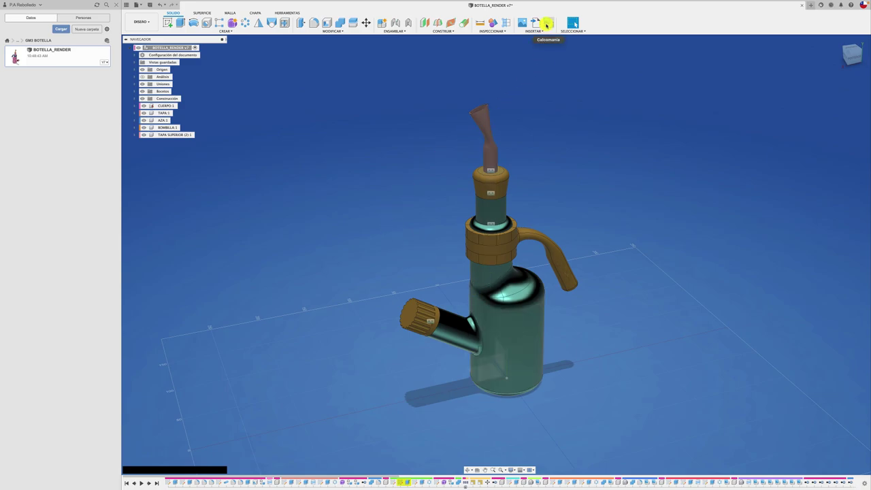
Insert the John Deere PNG as a decal on the bottle body's front, rotated upright, and accept
{"action": "left_click", "coordinate": [547, 24]}
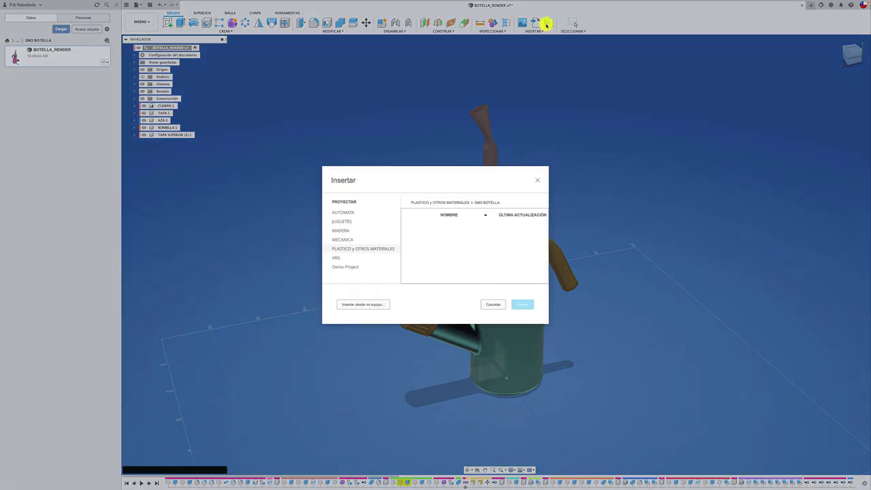
{"action": "left_click", "coordinate": [378, 303]}
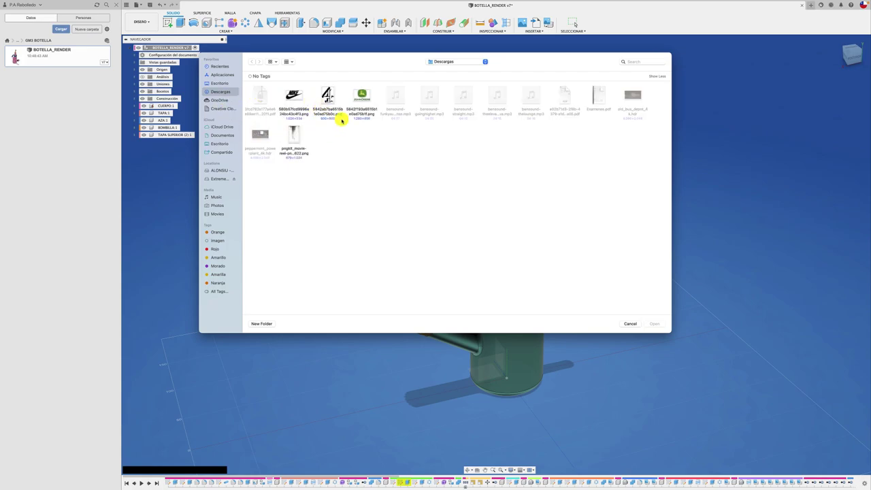
{"action": "left_click", "coordinate": [361, 96]}
{"action": "left_click", "coordinate": [653, 324]}
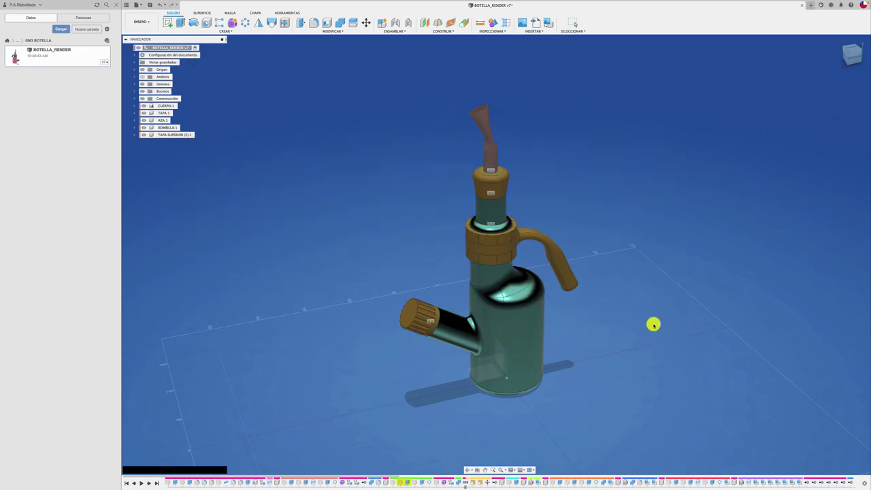
{"action": "left_click", "coordinate": [518, 344]}
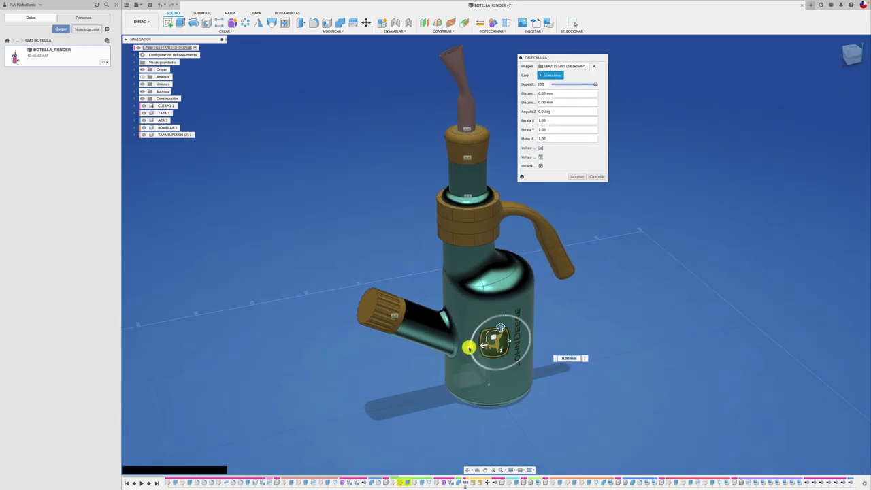
{"action": "mouse_move", "coordinate": [468, 348]}
{"action": "left_mouse_down"}
{"action": "mouse_move", "coordinate": [500, 314]}
{"action": "mouse_move", "coordinate": [514, 344]}
{"action": "left_mouse_up"}
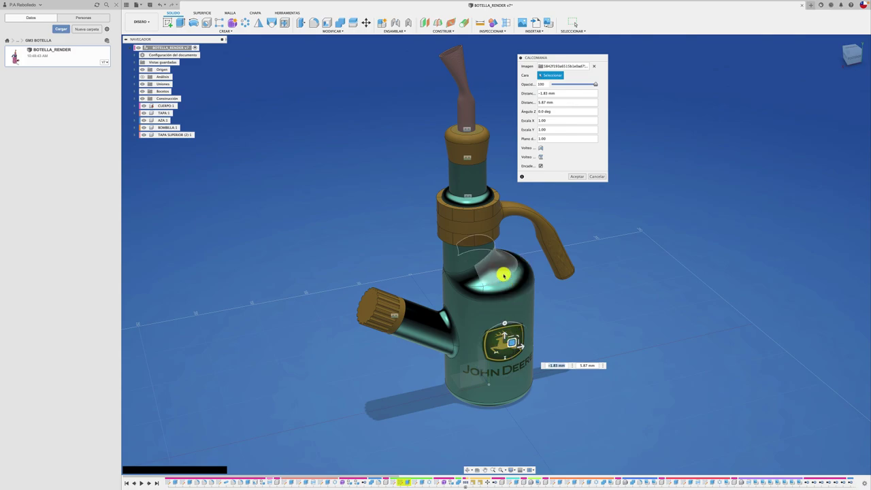
{"action": "left_click", "coordinate": [576, 176]}
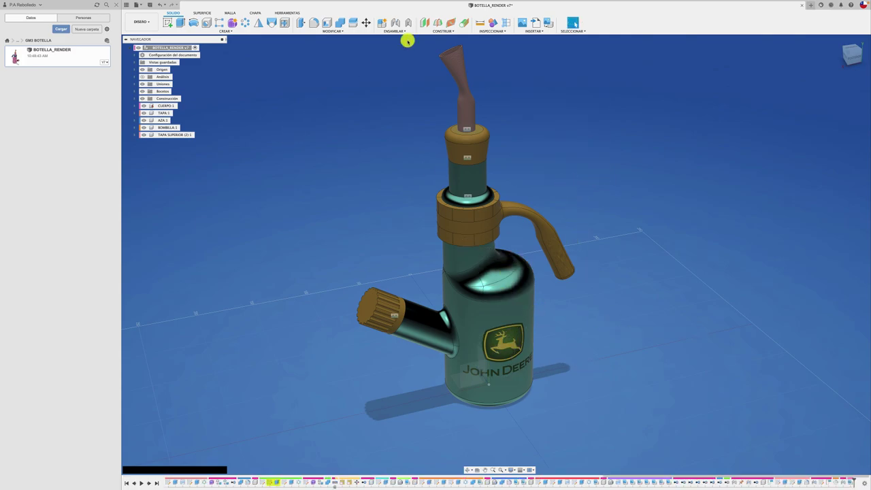
Switch from DISEÑO to the Renderizado workspace, then bring up the window overview
{"action": "left_click", "coordinate": [140, 22]}
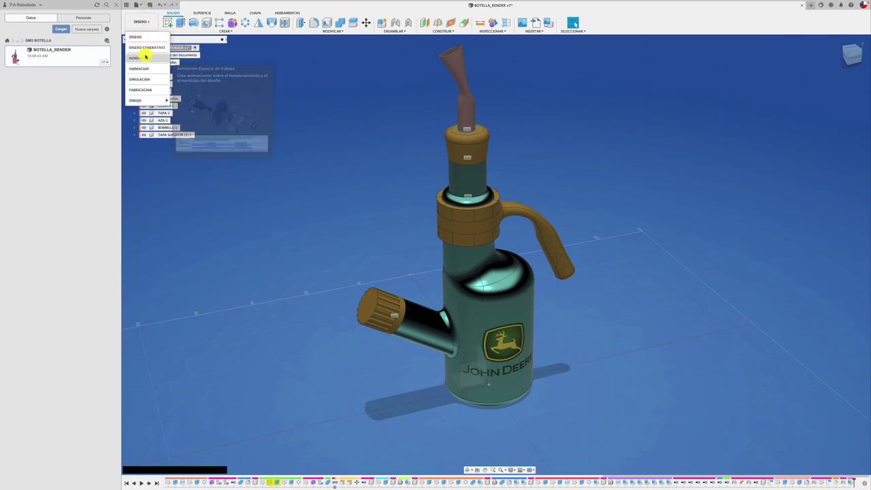
{"action": "left_click", "coordinate": [146, 58]}
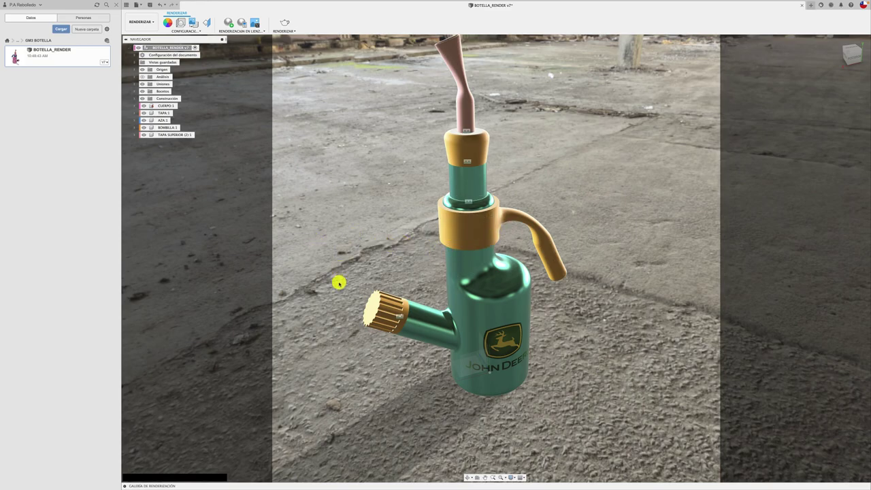
{"action": "key", "text": "ctrl+Up"}
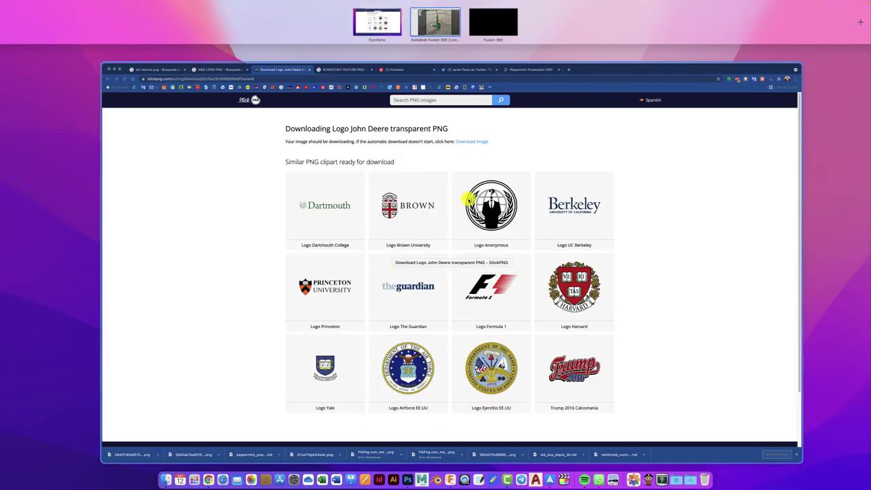
Bring the John Deere download page forward, then return to Fusion 360's render view
{"action": "left_click", "coordinate": [225, 238]}
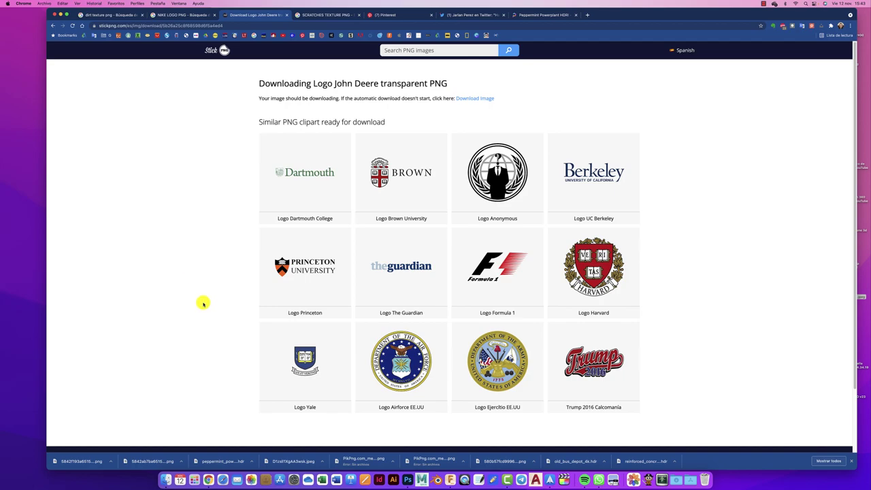
{"action": "left_click", "coordinate": [427, 478]}
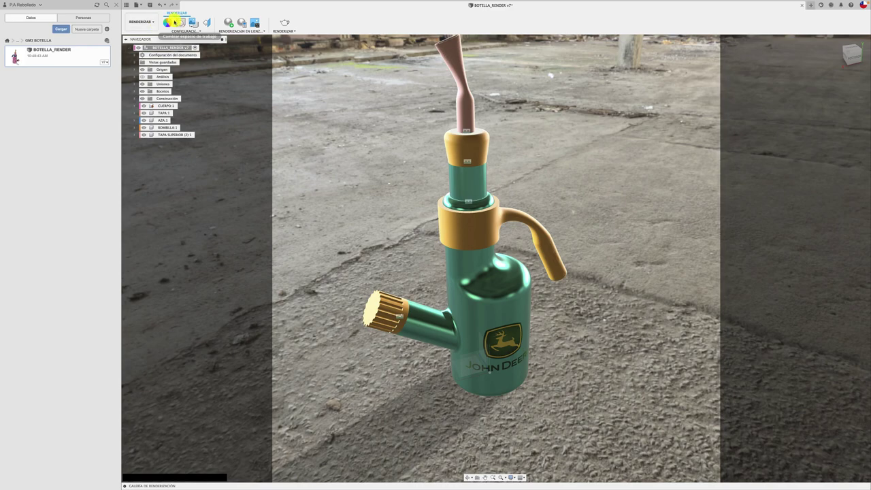
Insert the Channel 4 logo PNG as a decal on the bottle's gold collar
{"action": "left_click", "coordinate": [191, 24]}
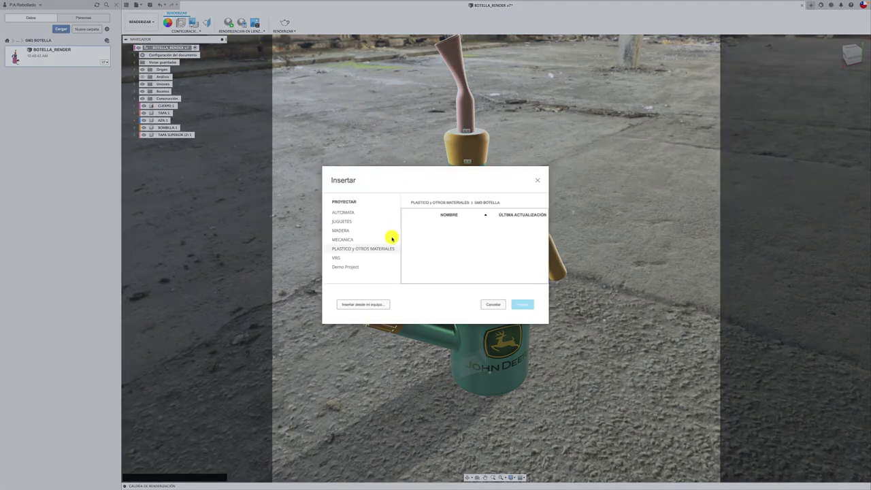
{"action": "left_click", "coordinate": [372, 306]}
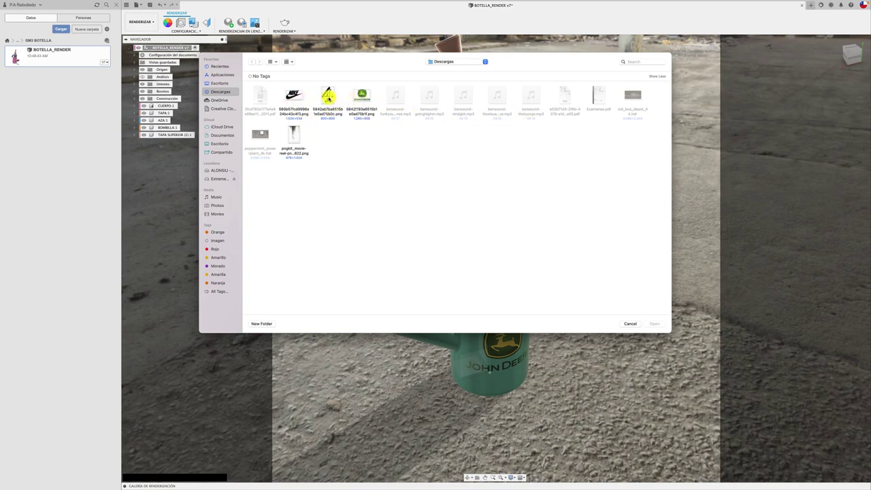
{"action": "left_click", "coordinate": [328, 95]}
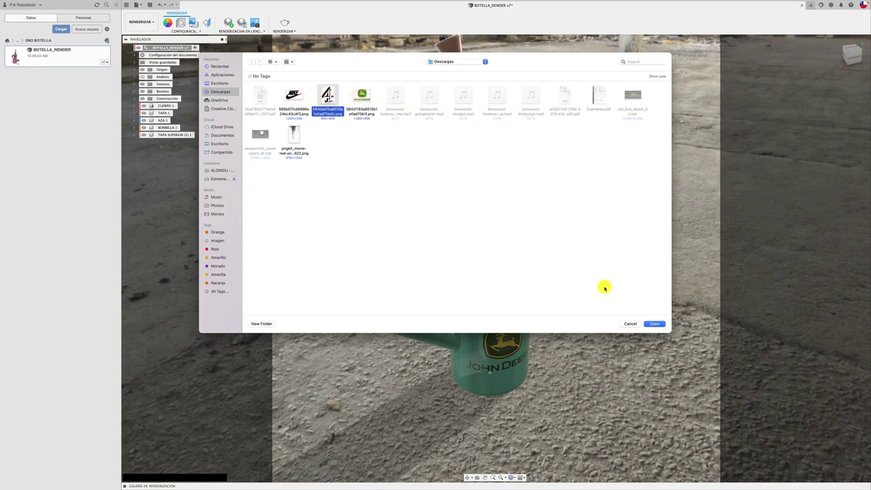
{"action": "left_click", "coordinate": [653, 323]}
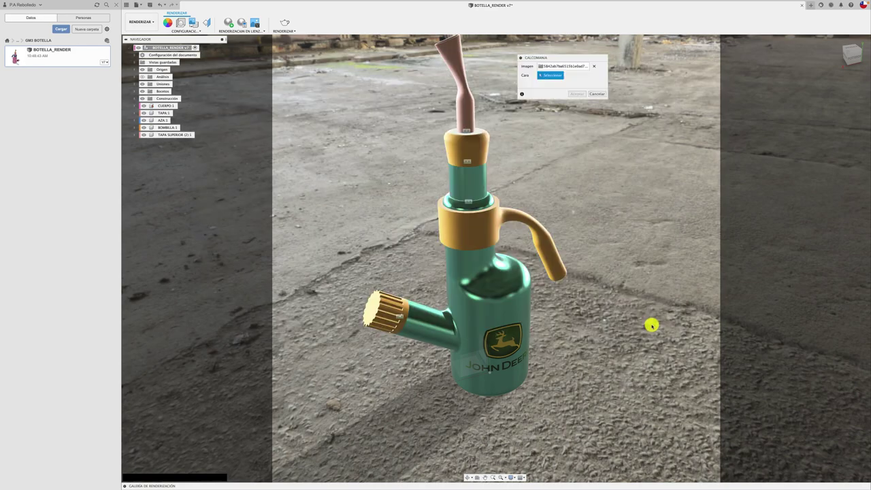
{"action": "left_click", "coordinate": [467, 225]}
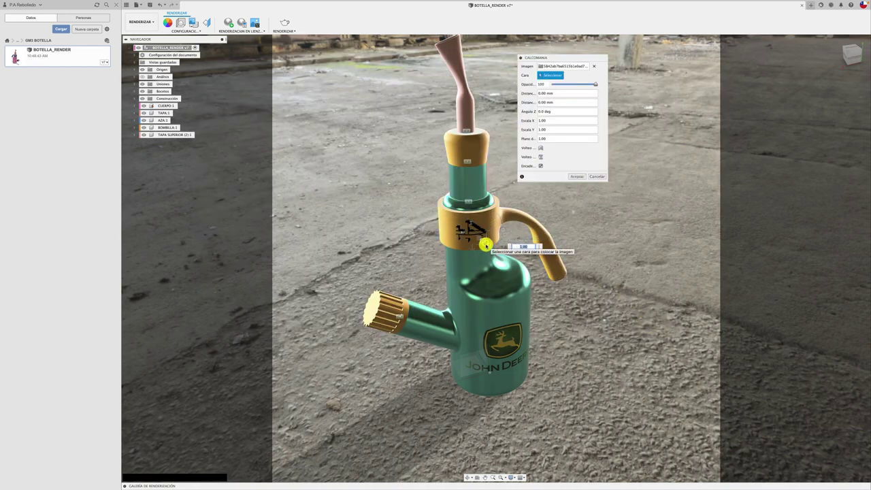
Rotate the Channel 4 decal upright, enlarge it slightly, position it on the collar and accept
{"action": "mouse_move", "coordinate": [502, 229]}
{"action": "left_mouse_down"}
{"action": "mouse_move", "coordinate": [477, 201]}
{"action": "mouse_move", "coordinate": [483, 220]}
{"action": "mouse_move", "coordinate": [469, 233]}
{"action": "left_mouse_up"}
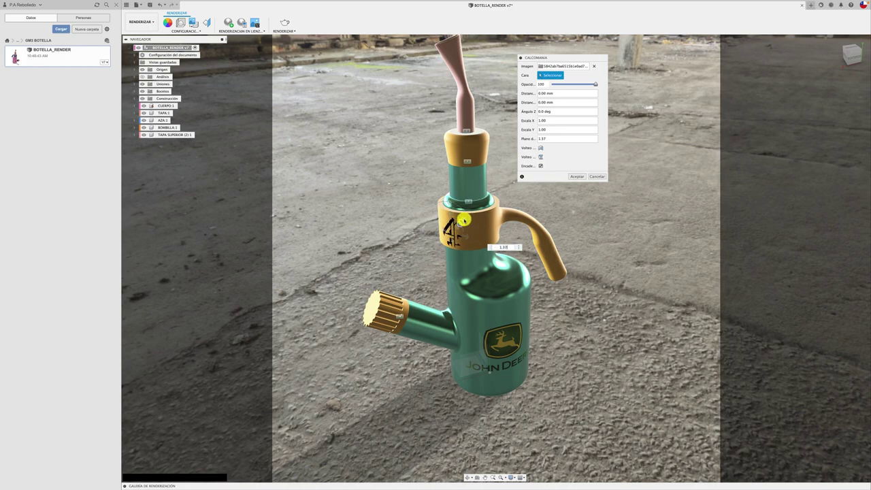
{"action": "mouse_move", "coordinate": [459, 228]}
{"action": "left_mouse_down"}
{"action": "mouse_move", "coordinate": [463, 222]}
{"action": "mouse_move", "coordinate": [467, 246]}
{"action": "mouse_move", "coordinate": [465, 212]}
{"action": "left_mouse_up"}
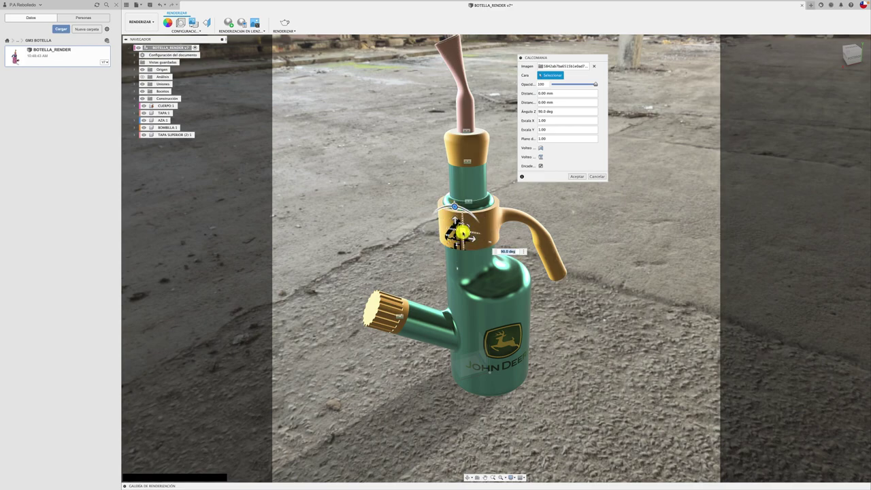
{"action": "left_click_drag", "start_coordinate": [453, 209], "coordinate": [460, 224]}
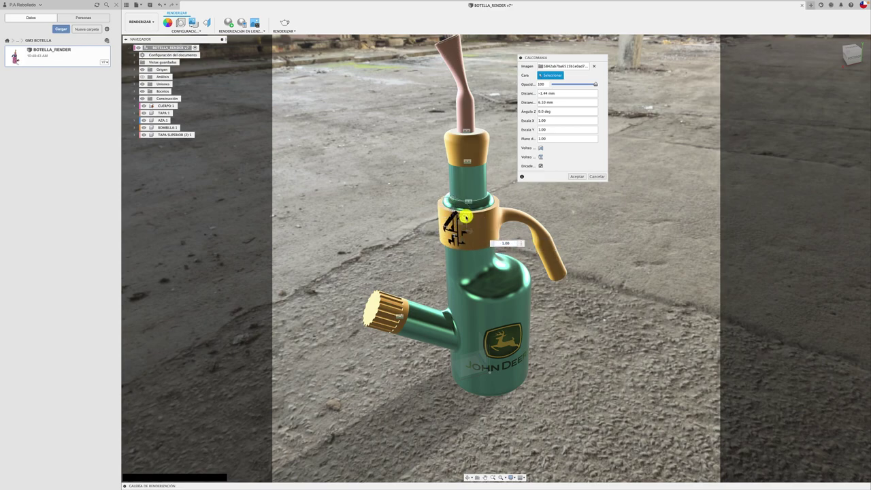
{"action": "left_click_drag", "start_coordinate": [463, 223], "coordinate": [455, 230]}
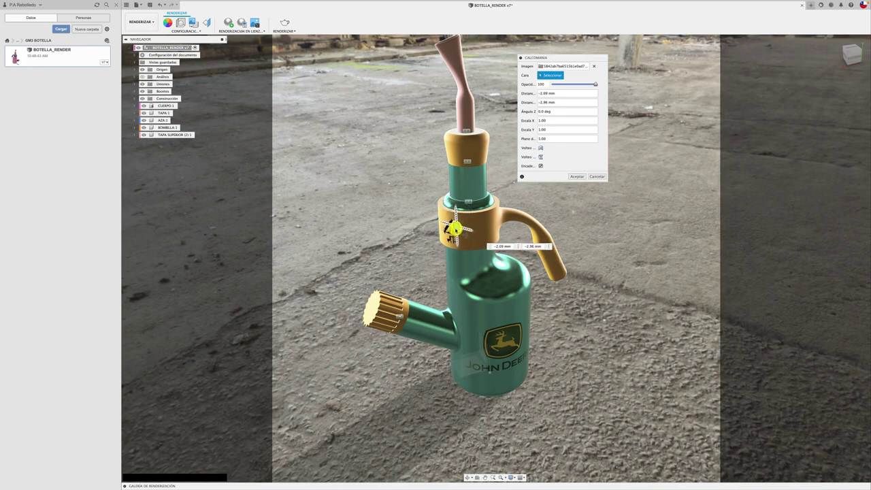
{"action": "left_click_drag", "start_coordinate": [462, 219], "coordinate": [460, 225]}
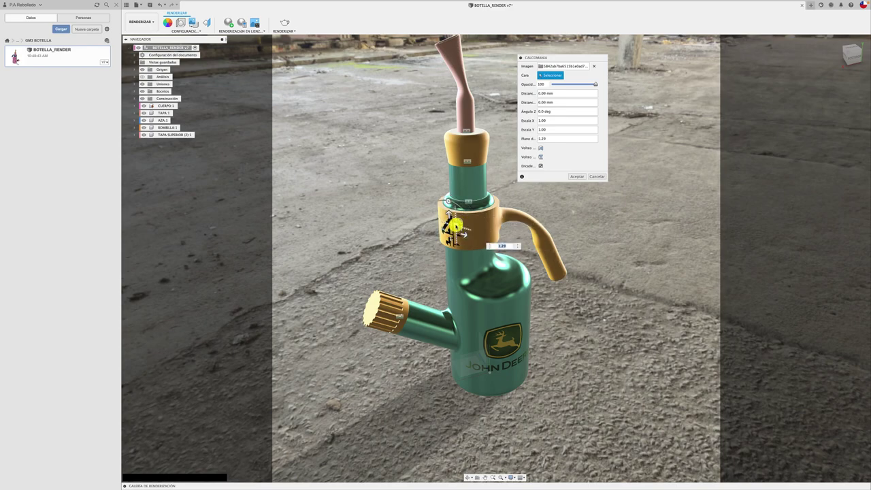
{"action": "left_click_drag", "start_coordinate": [460, 226], "coordinate": [463, 225]}
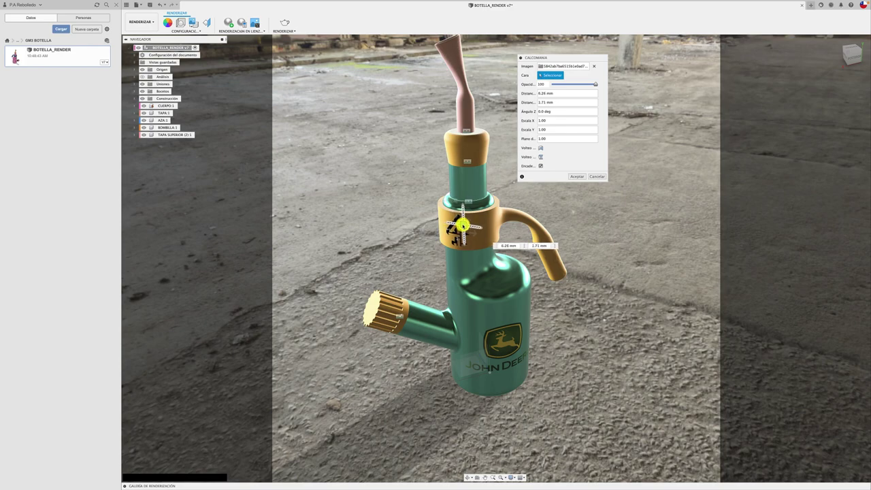
{"action": "left_click", "coordinate": [576, 177]}
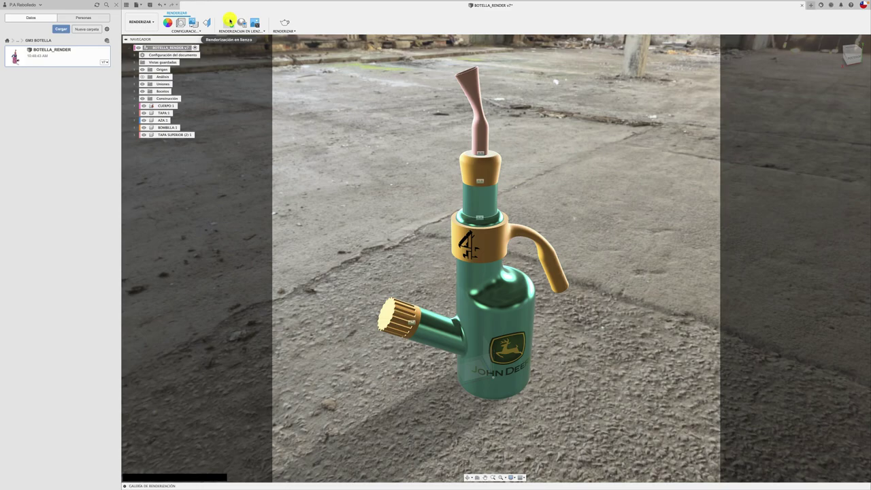
Run a live in-canvas render of the decorated bottle, stop it, and switch back to Diseño
{"action": "left_click", "coordinate": [229, 21]}
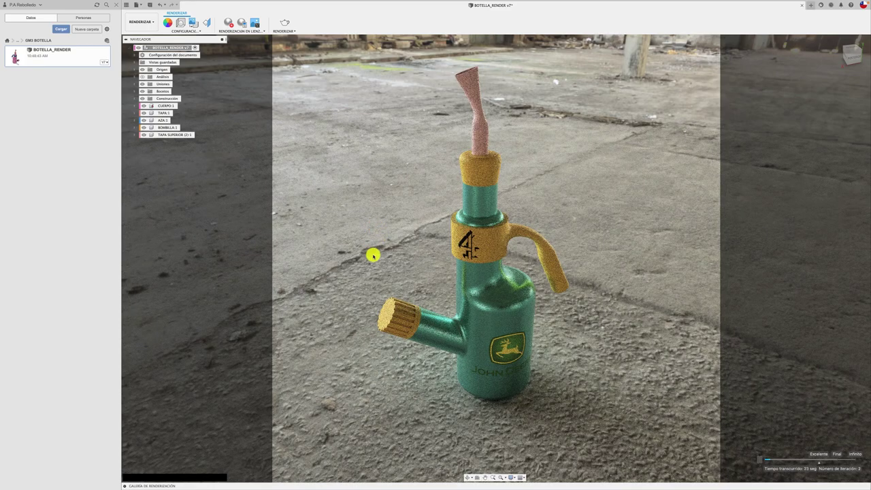
{"action": "left_click", "coordinate": [230, 24]}
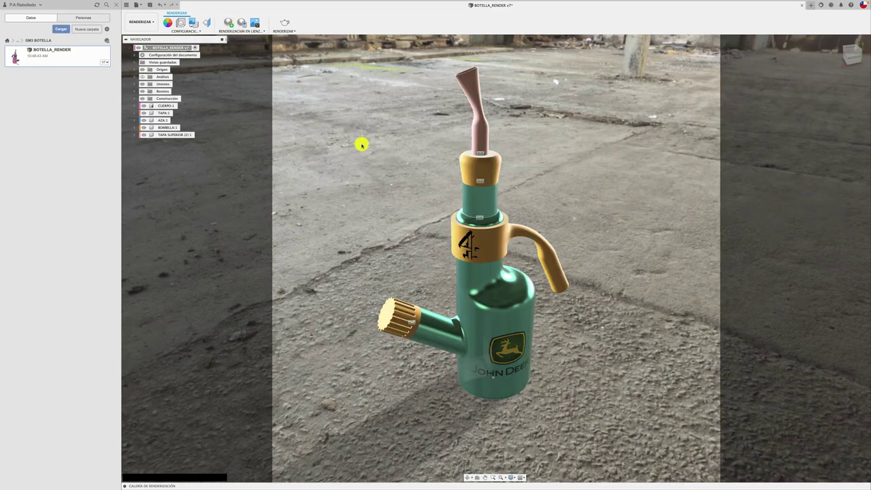
{"action": "left_click", "coordinate": [141, 22]}
{"action": "left_click", "coordinate": [143, 39]}
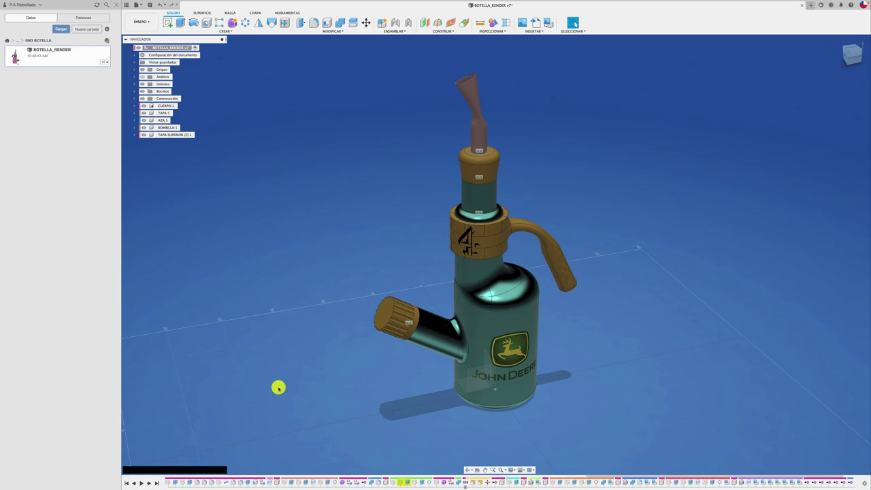
Open the PNGWing black-and-white scratches image page from the 'SCRATCHES TEXTURE PNG' results, then return to Fusion
{"action": "key", "text": "ctrl+Up"}
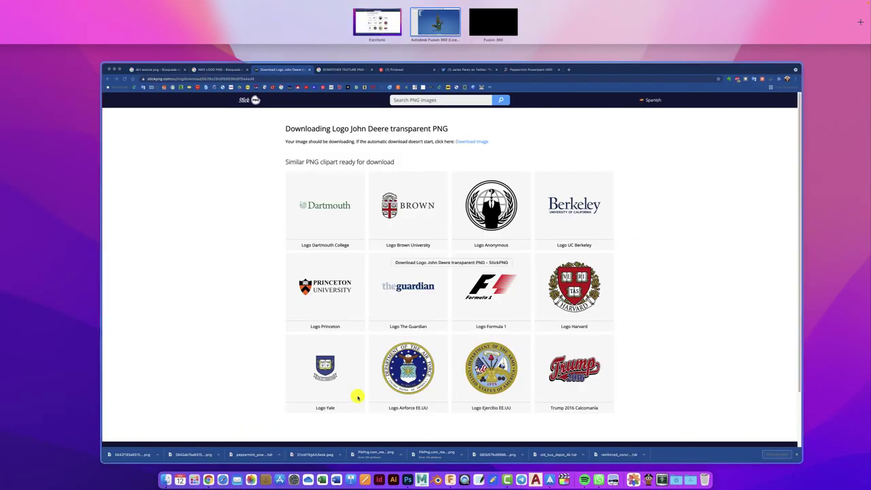
{"action": "left_click", "coordinate": [238, 179]}
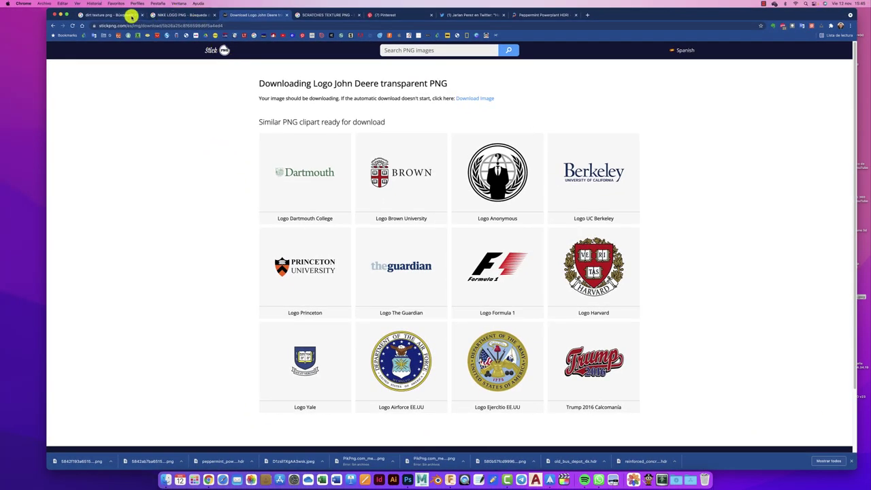
{"action": "left_click", "coordinate": [322, 15]}
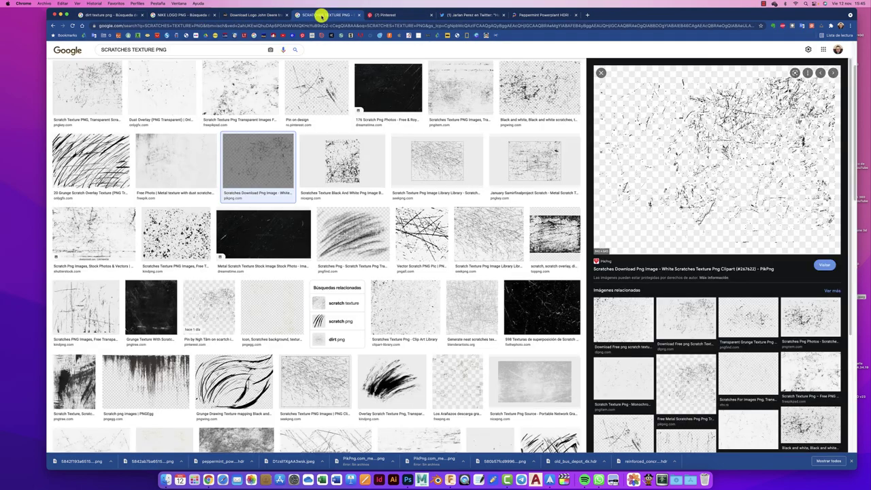
{"action": "left_click", "coordinate": [105, 13]}
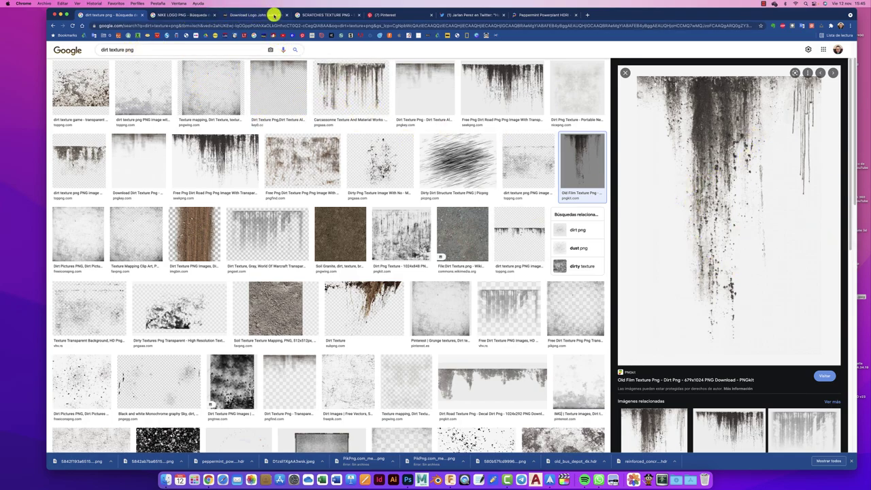
{"action": "left_click", "coordinate": [324, 15]}
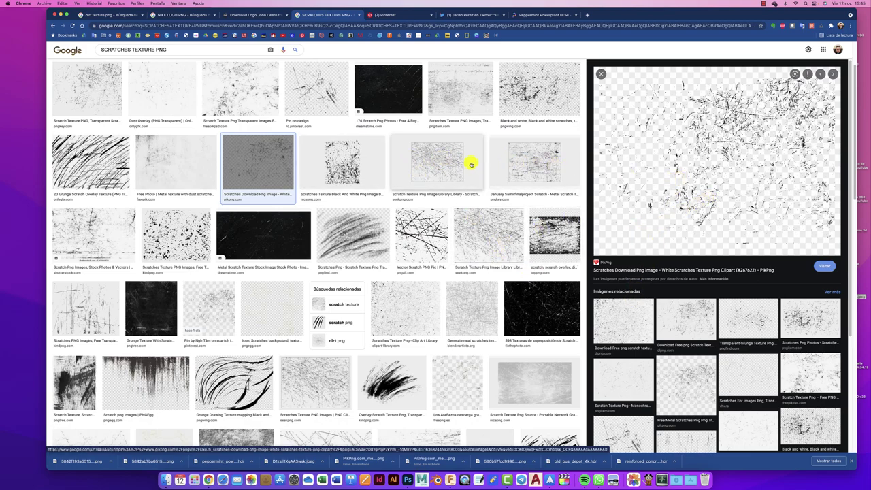
{"action": "left_click", "coordinate": [542, 162]}
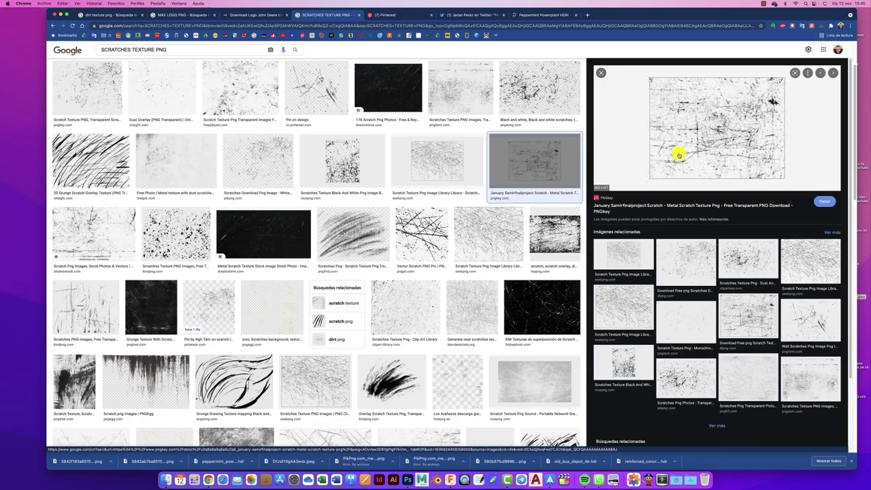
{"action": "left_click", "coordinate": [544, 100]}
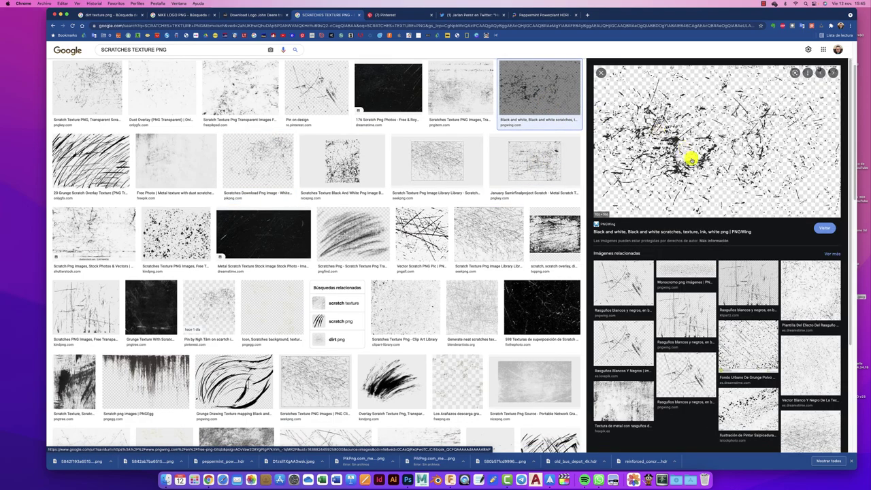
{"action": "left_click", "coordinate": [685, 145]}
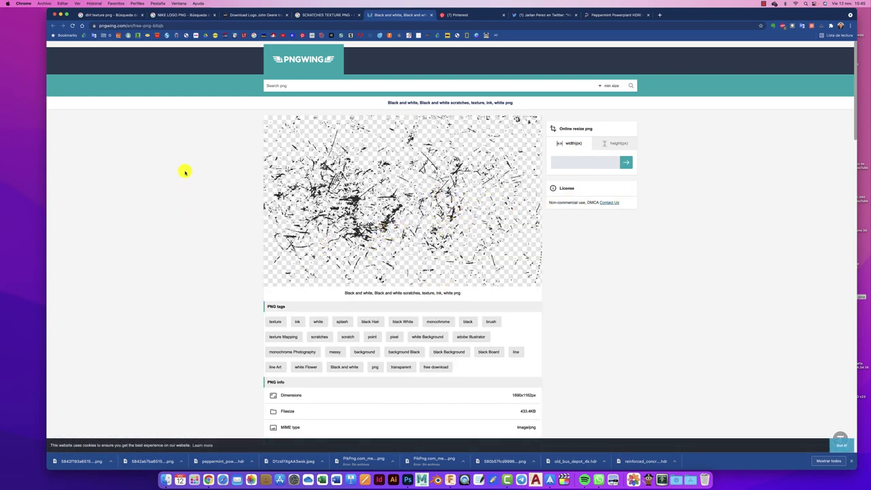
{"action": "left_click", "coordinate": [452, 469]}
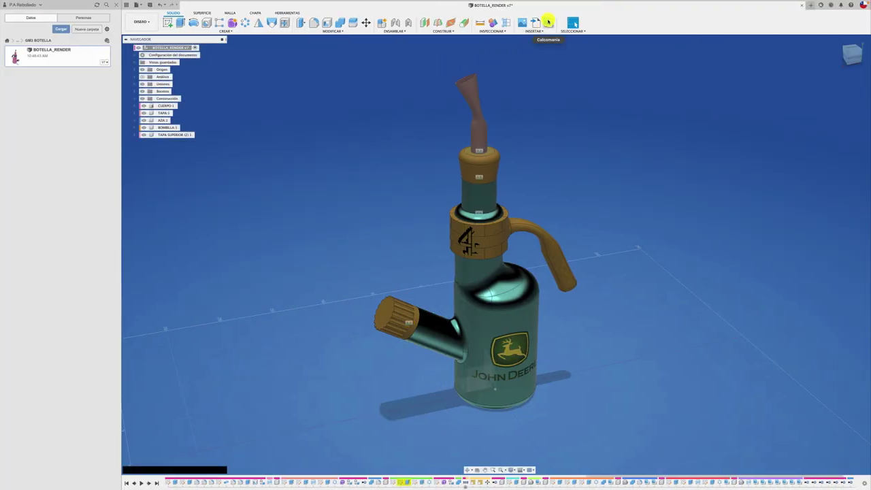
Load pngwing.com.png from the desktop MAPAS folder as a decal on the bottle body
{"action": "left_click", "coordinate": [548, 22]}
{"action": "left_click", "coordinate": [362, 304]}
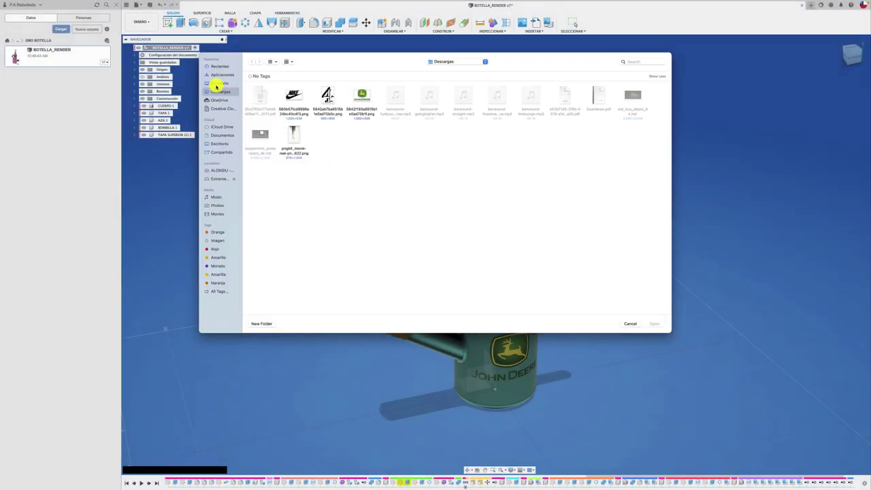
{"action": "left_click", "coordinate": [216, 84]}
{"action": "double_click", "coordinate": [293, 97]}
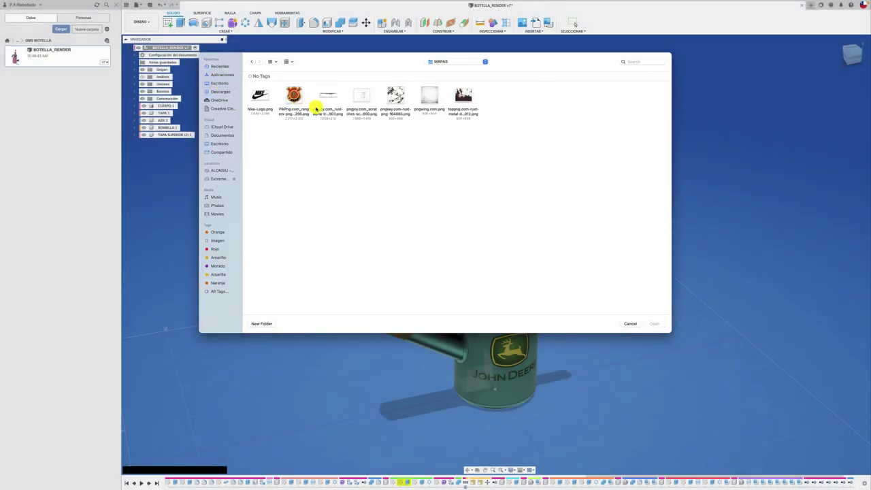
{"action": "left_click", "coordinate": [429, 95]}
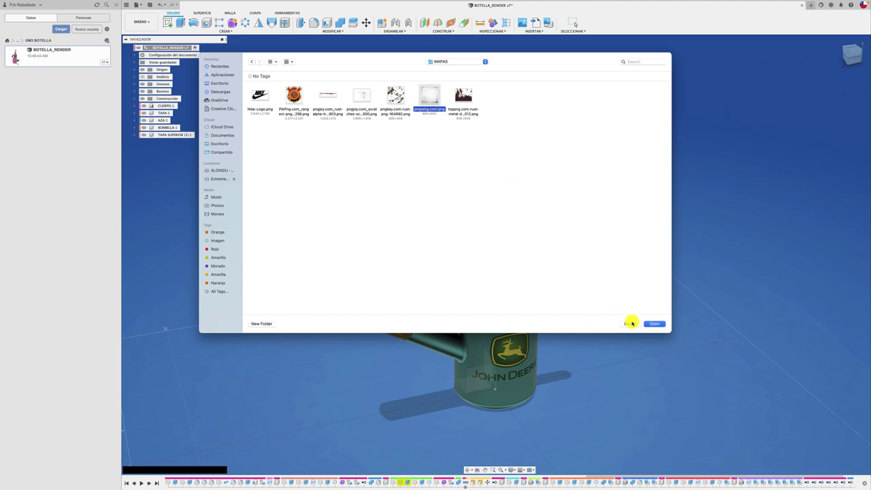
{"action": "left_click", "coordinate": [653, 323]}
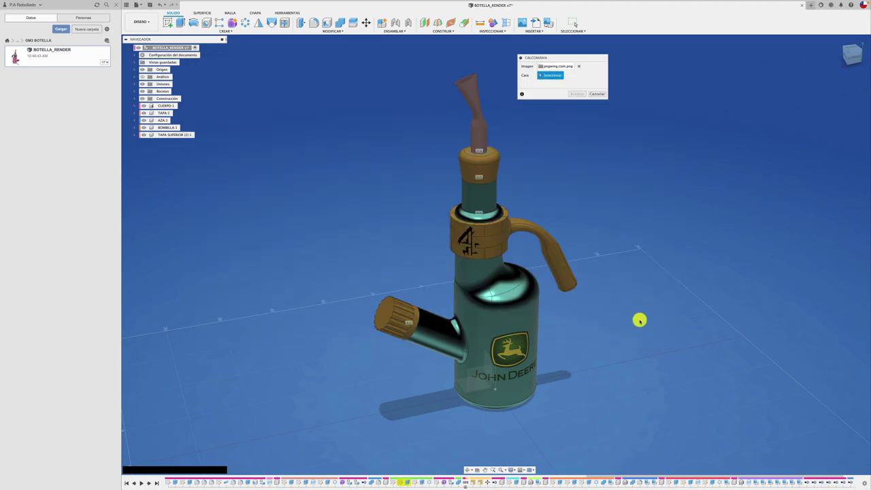
{"action": "left_click", "coordinate": [491, 325]}
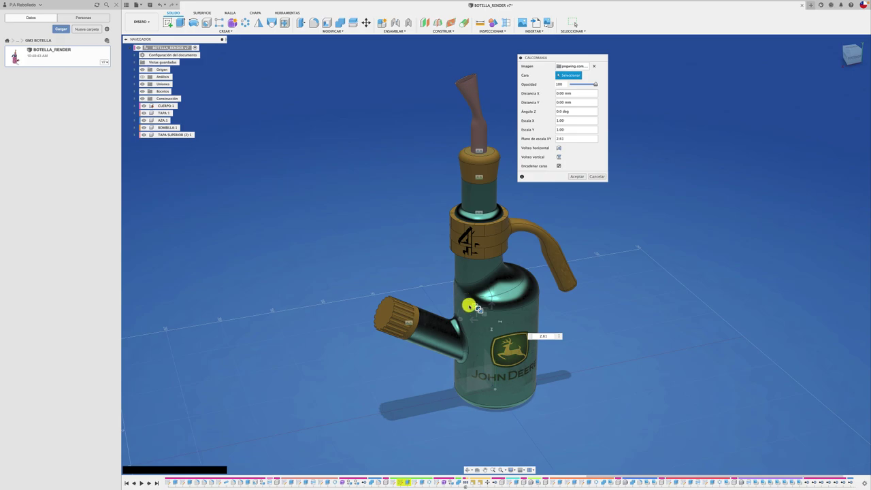
Move the scratches decal down over the label and set its scale to 1.10
{"action": "left_click_drag", "start_coordinate": [476, 308], "coordinate": [486, 348]}
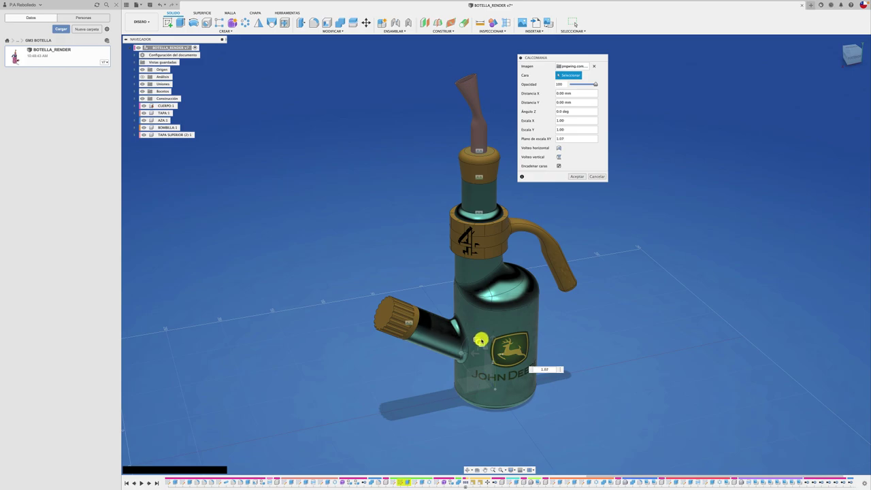
{"action": "left_click", "coordinate": [492, 353]}
{"action": "scroll", "coordinate": [491, 353], "scroll_direction": "up", "scroll_amount": 1}
{"action": "scroll", "coordinate": [490, 355], "scroll_direction": "up", "scroll_amount": 2}
{"action": "scroll", "coordinate": [486, 359], "scroll_direction": "up", "scroll_amount": 2}
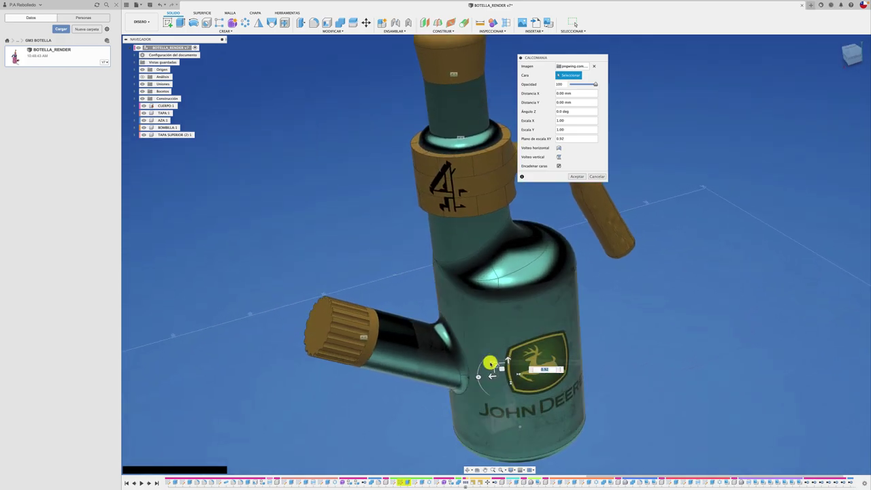
{"action": "scroll", "coordinate": [482, 364], "scroll_direction": "up", "scroll_amount": 1}
{"action": "left_click_drag", "start_coordinate": [482, 364], "coordinate": [453, 360]}
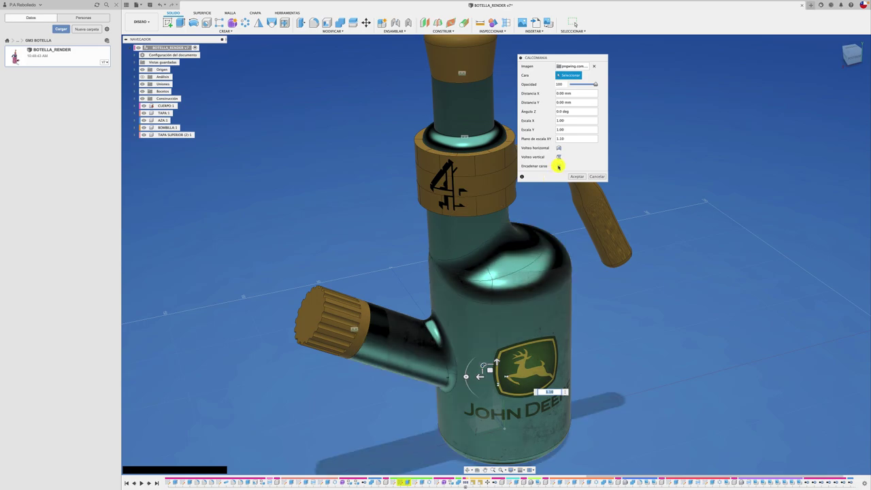
Chain the decal across connected faces, rotate it to -90 degrees, and apply it
{"action": "left_click", "coordinate": [559, 167]}
{"action": "type", "text": "2.25"}
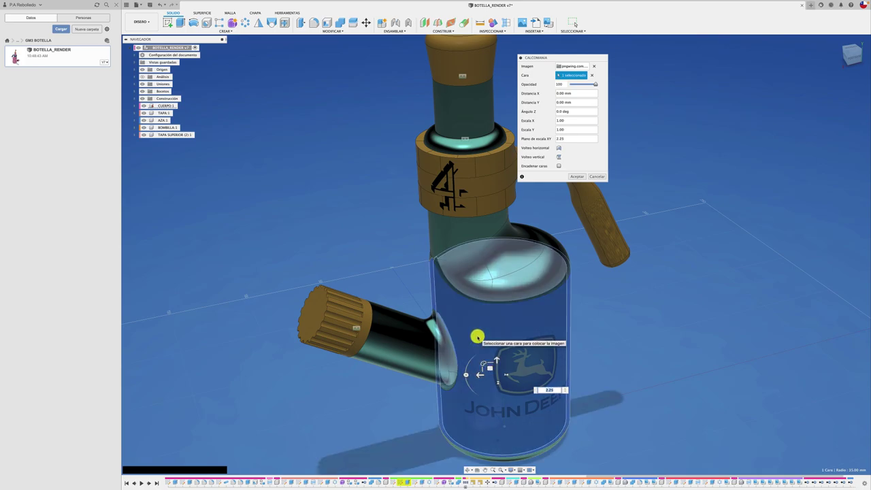
{"action": "left_click", "coordinate": [558, 166]}
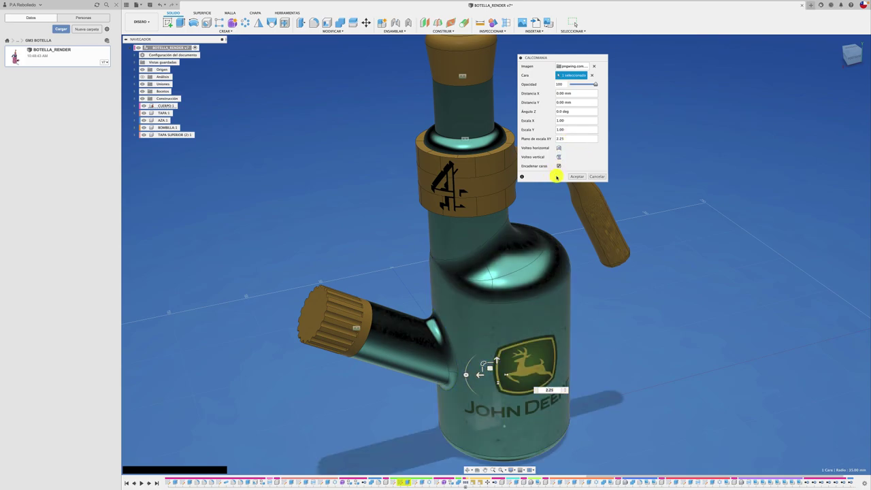
{"action": "left_click_drag", "start_coordinate": [465, 373], "coordinate": [493, 345]}
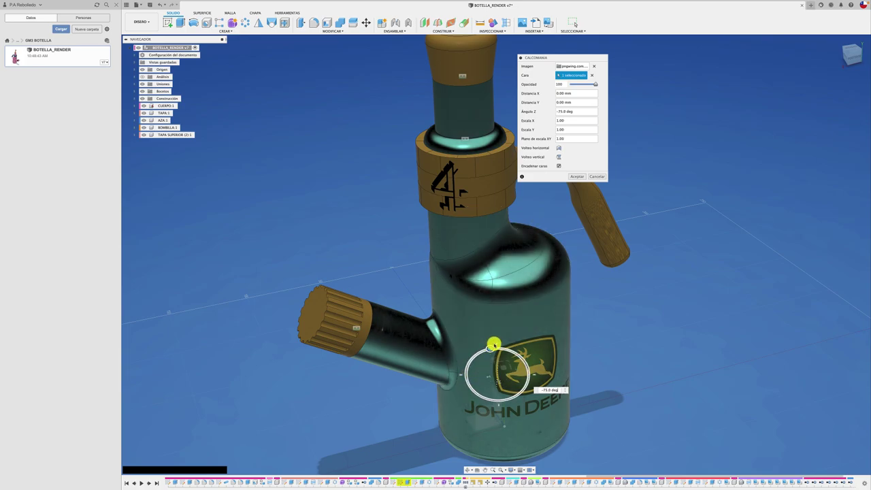
{"action": "scroll", "coordinate": [576, 340], "scroll_direction": "down", "scroll_amount": 5, "text": "shift"}
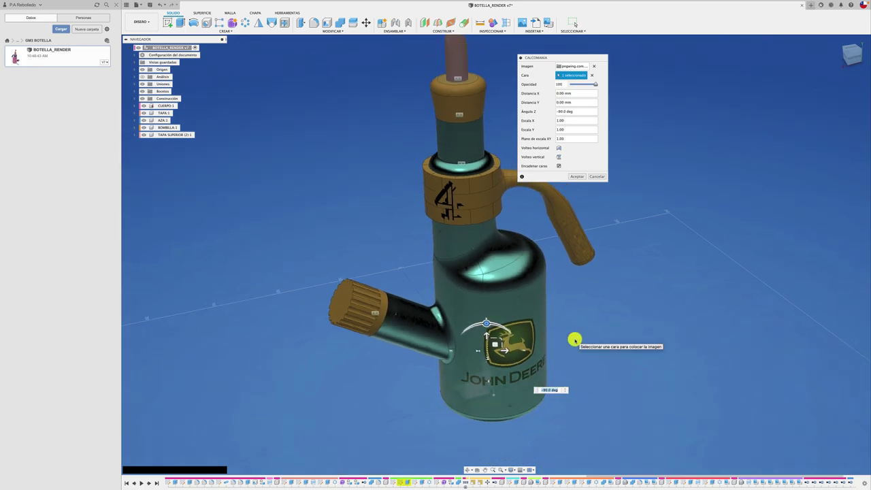
{"action": "scroll", "coordinate": [449, 239], "scroll_direction": "up", "scroll_amount": 2}
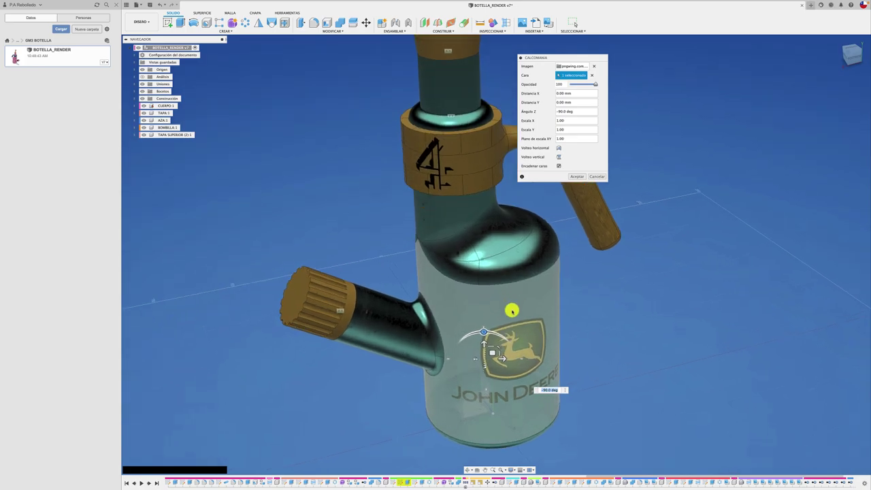
{"action": "scroll", "coordinate": [511, 307], "scroll_direction": "up", "scroll_amount": 3}
{"action": "scroll", "coordinate": [337, 328], "scroll_direction": "down", "scroll_amount": 3}
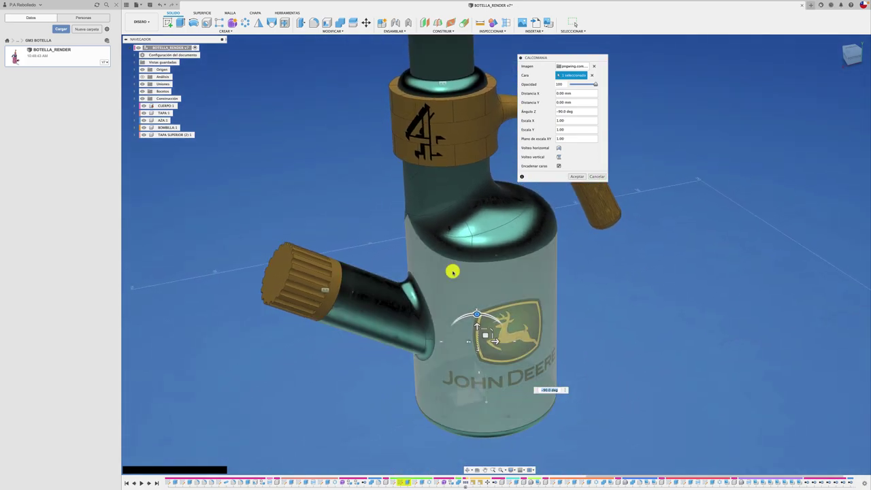
{"action": "left_click_drag", "start_coordinate": [577, 83], "coordinate": [598, 84]}
{"action": "middle_click_drag", "start_coordinate": [604, 82], "coordinate": [655, 141], "text": "shift"}
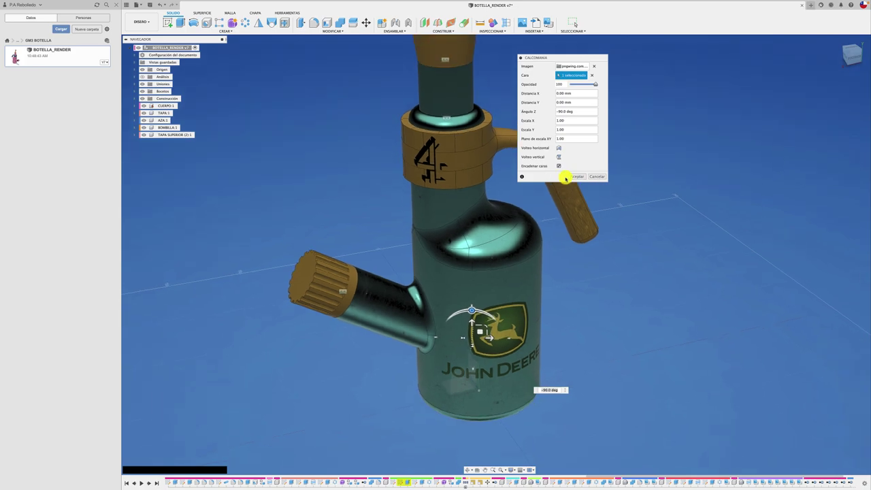
{"action": "left_click", "coordinate": [577, 177]}
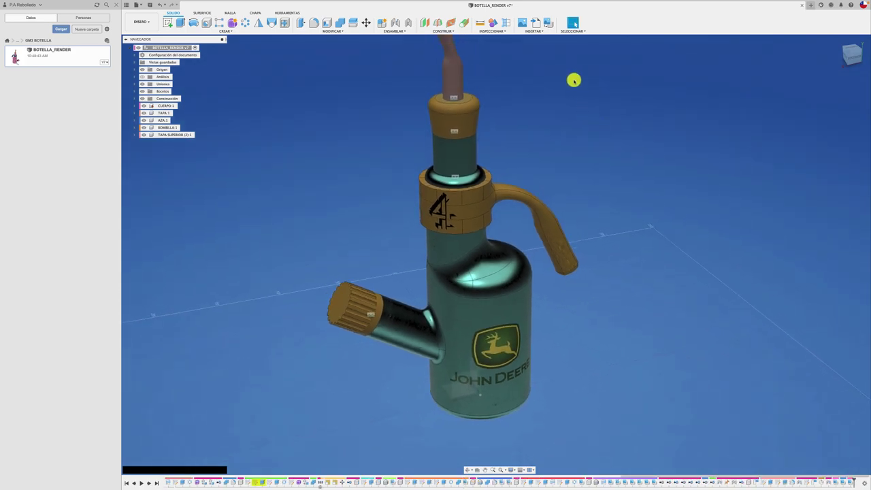
{"action": "left_click", "coordinate": [548, 23]}
Load the pngjoy scratches image from the MAPAS folder as a decal on the bottle neck
{"action": "left_click", "coordinate": [382, 304]}
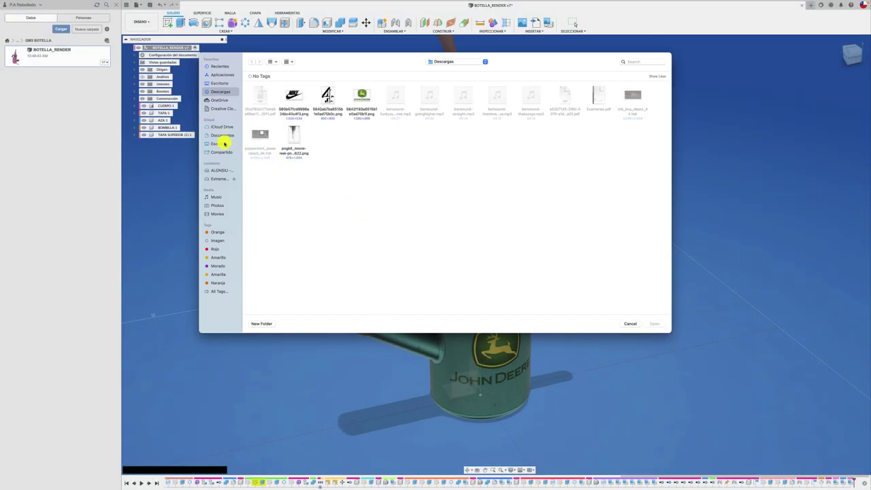
{"action": "left_click", "coordinate": [225, 143]}
{"action": "double_click", "coordinate": [295, 93]}
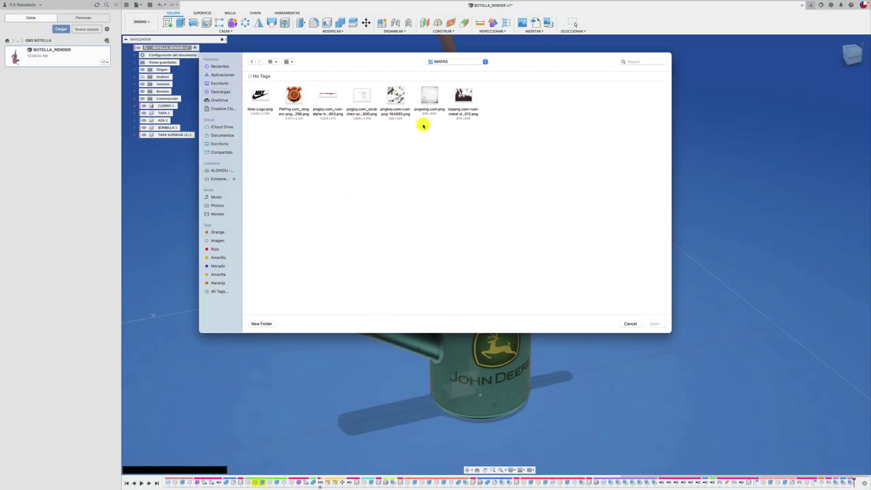
{"action": "left_click", "coordinate": [368, 100]}
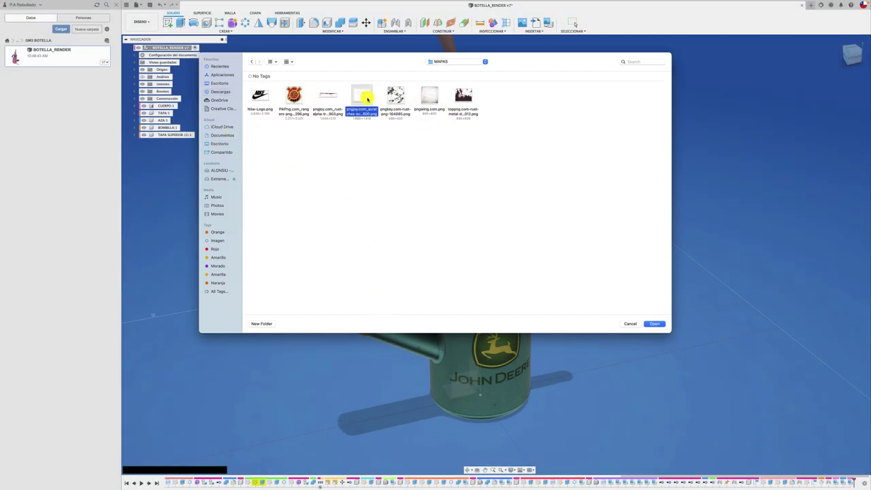
{"action": "left_click", "coordinate": [655, 323]}
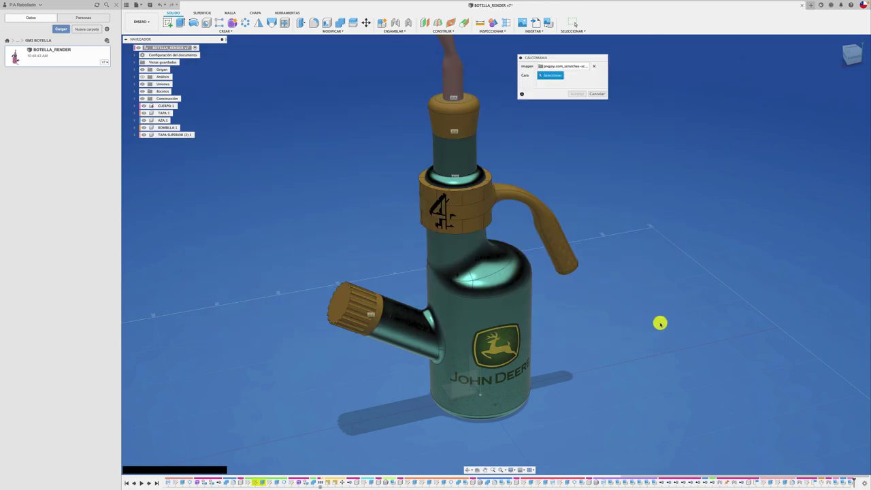
{"action": "left_click", "coordinate": [468, 153]}
Rotate the neck decal to about -81 degrees, scale it to 2.94, and commit it
{"action": "scroll", "coordinate": [505, 157], "scroll_direction": "up", "scroll_amount": 4}
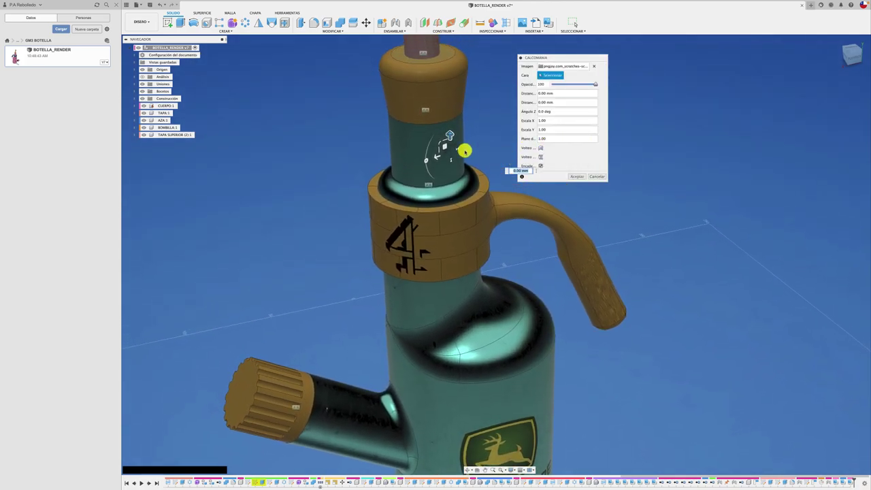
{"action": "left_click_drag", "start_coordinate": [428, 145], "coordinate": [451, 134]}
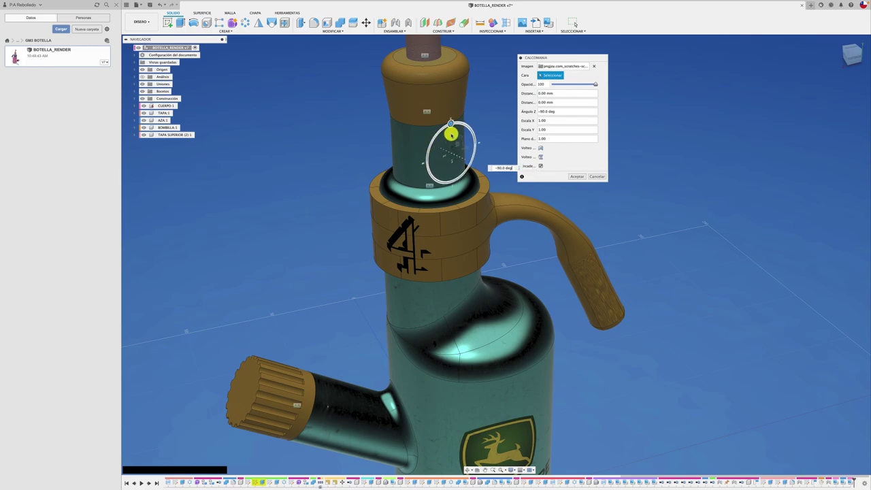
{"action": "left_click_drag", "start_coordinate": [458, 136], "coordinate": [481, 125]}
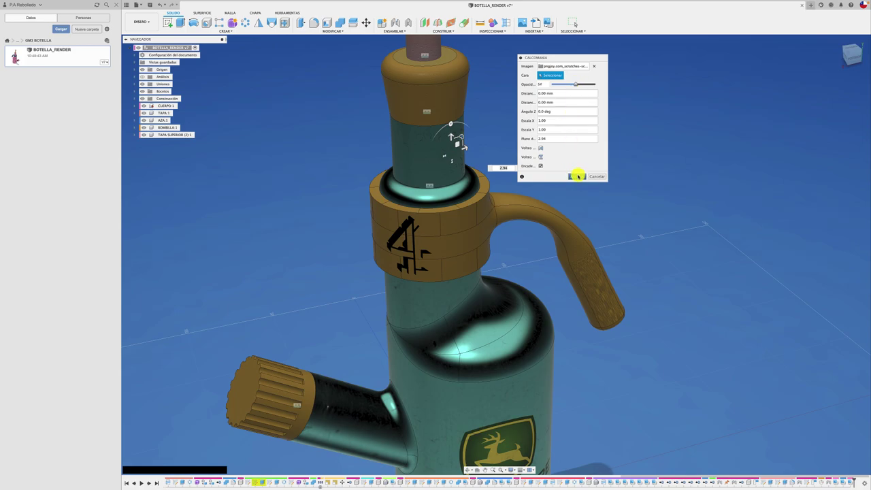
{"action": "left_click", "coordinate": [577, 176]}
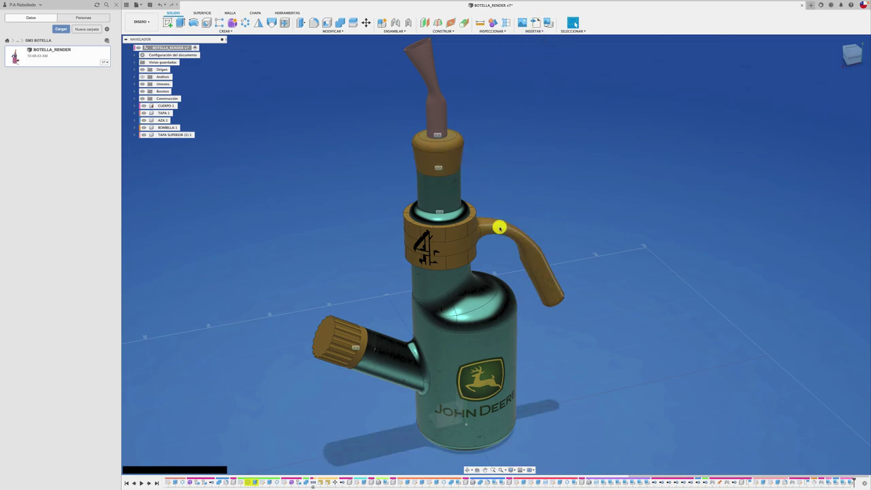
Place the rust-metal PNG from MAPAS on the handle, enlarged, shifted down, at opacity 34
{"action": "left_click", "coordinate": [549, 32]}
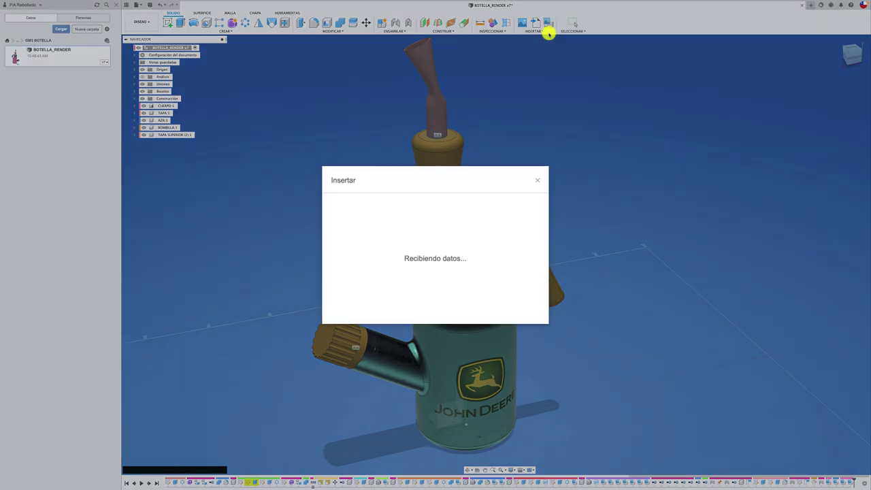
{"action": "left_click", "coordinate": [378, 304]}
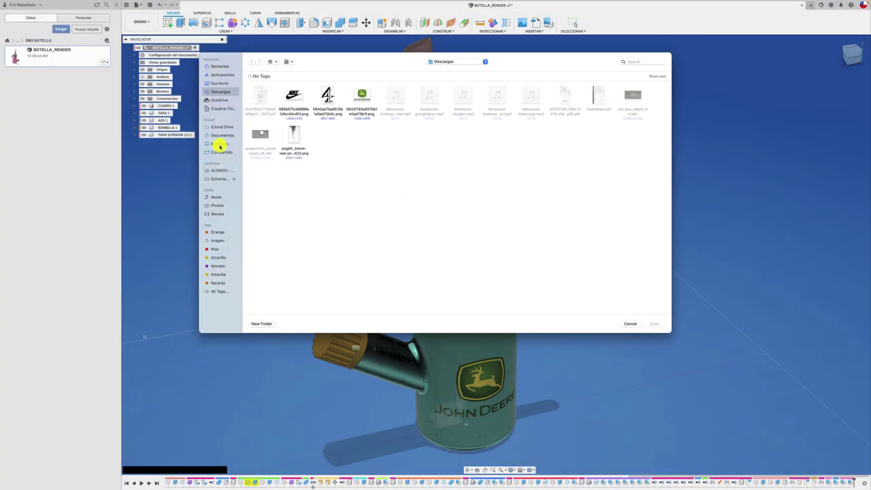
{"action": "left_click", "coordinate": [219, 143]}
{"action": "double_click", "coordinate": [291, 95]}
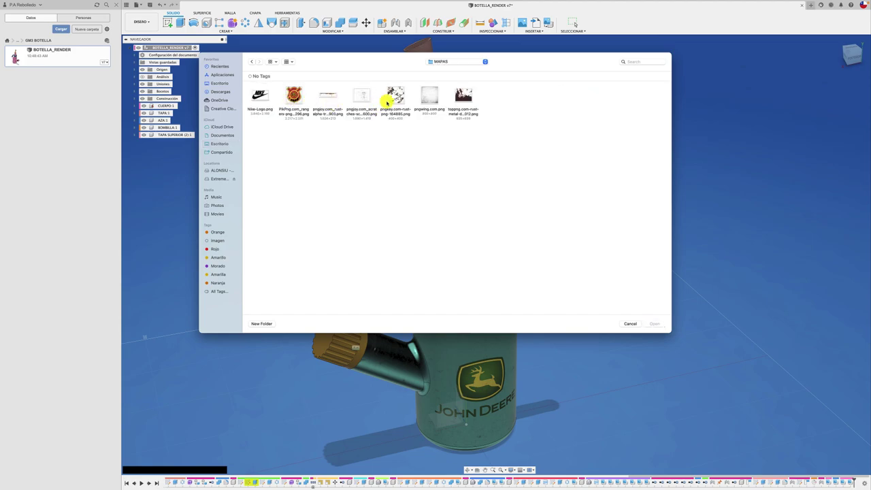
{"action": "left_click", "coordinate": [463, 95]}
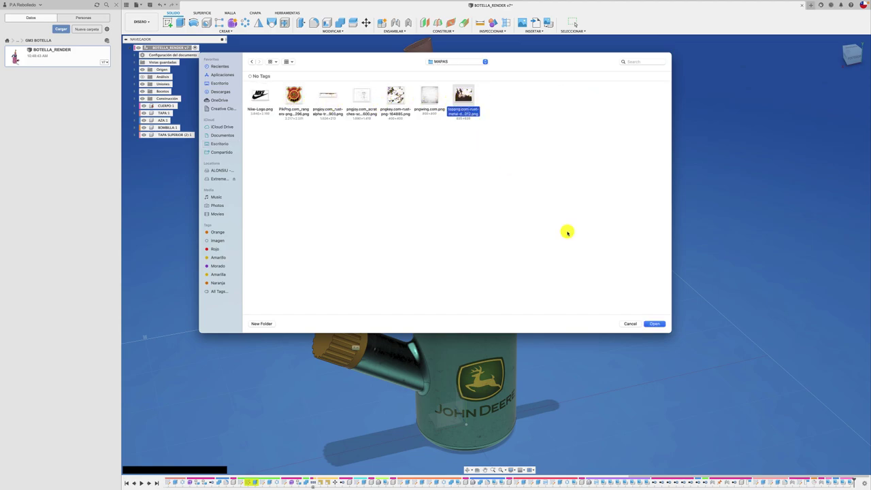
{"action": "left_click", "coordinate": [654, 324]}
{"action": "left_click", "coordinate": [542, 264]}
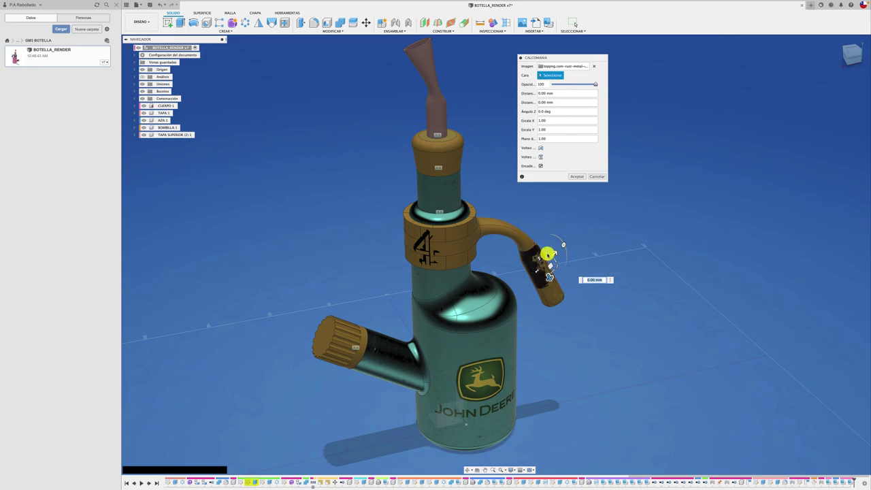
{"action": "mouse_move", "coordinate": [550, 272]}
{"action": "left_mouse_down"}
{"action": "mouse_move", "coordinate": [564, 266]}
{"action": "mouse_move", "coordinate": [550, 260]}
{"action": "left_mouse_up"}
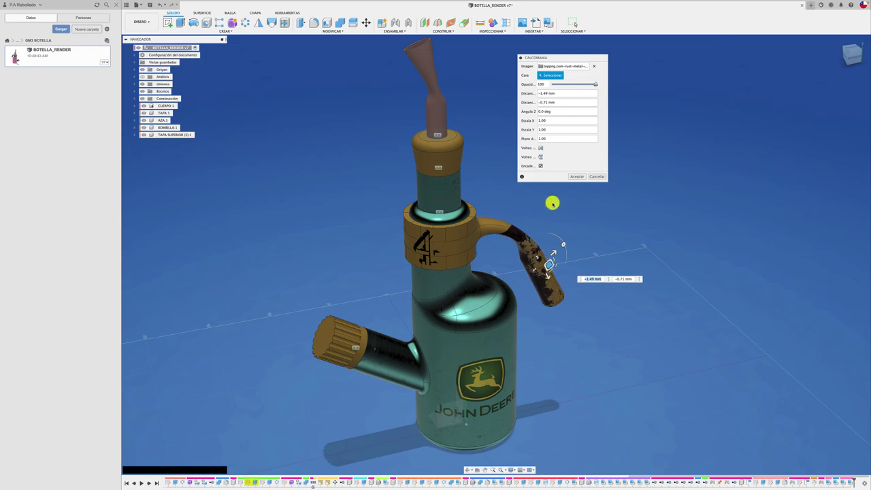
{"action": "left_click", "coordinate": [565, 85]}
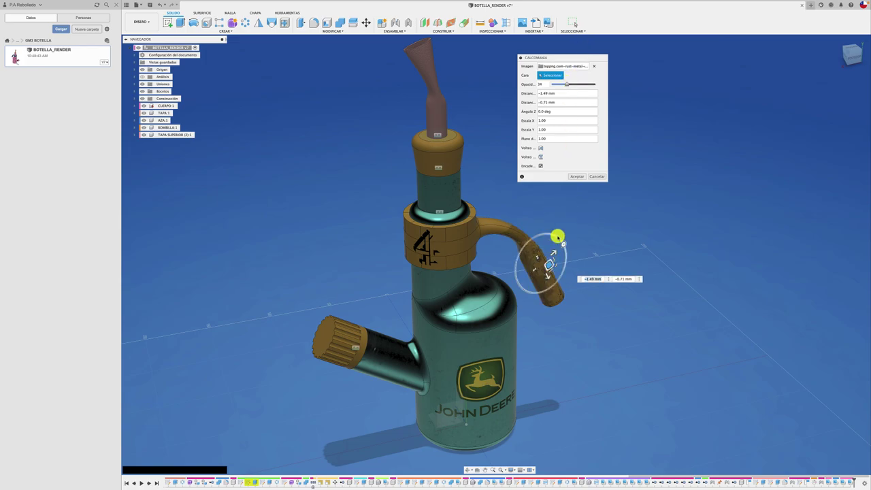
{"action": "left_click_drag", "start_coordinate": [548, 261], "coordinate": [536, 270]}
{"action": "left_click", "coordinate": [575, 176]}
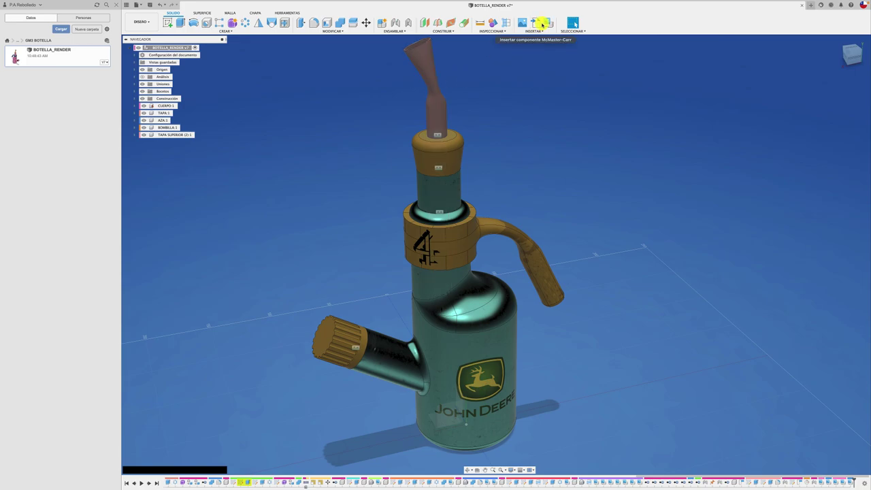
Apply the rust-metal PNG from MAPAS to the top spout at opacity 19, moved upward
{"action": "left_click", "coordinate": [548, 22]}
{"action": "left_click", "coordinate": [367, 299]}
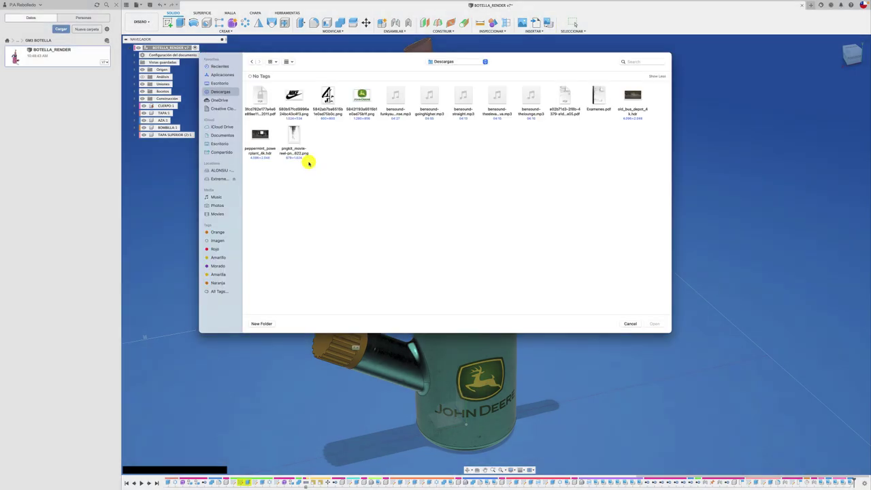
{"action": "left_click", "coordinate": [219, 145]}
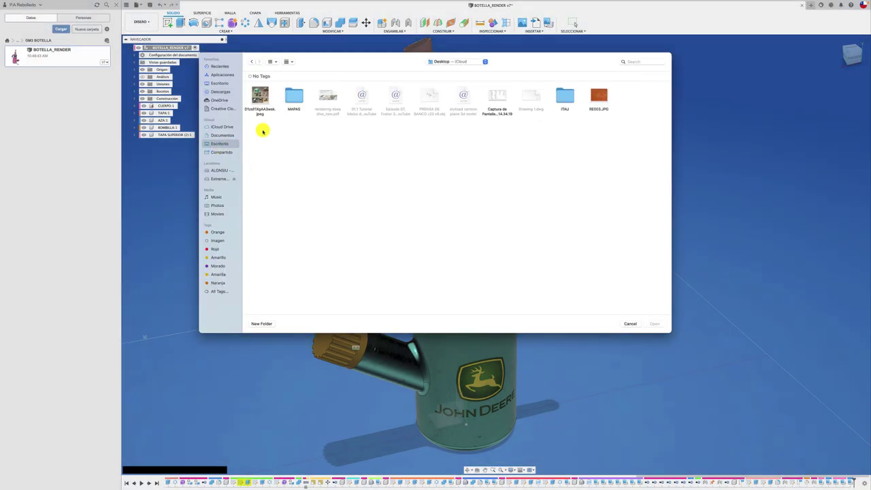
{"action": "double_click", "coordinate": [293, 93]}
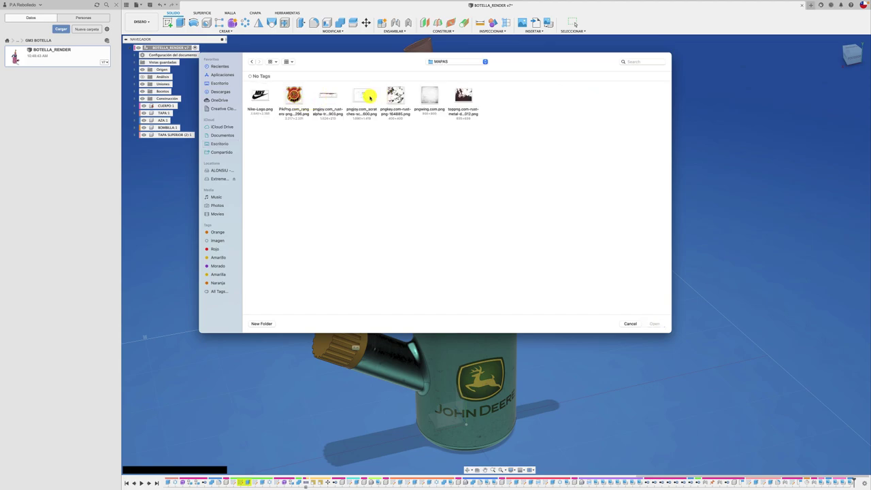
{"action": "left_click", "coordinate": [399, 99]}
{"action": "left_click", "coordinate": [463, 97]}
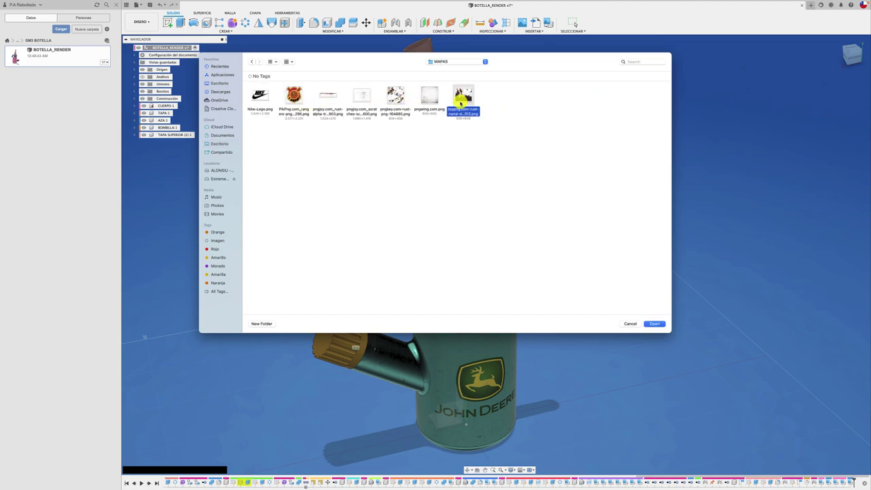
{"action": "left_click", "coordinate": [654, 323]}
{"action": "left_click", "coordinate": [435, 119]}
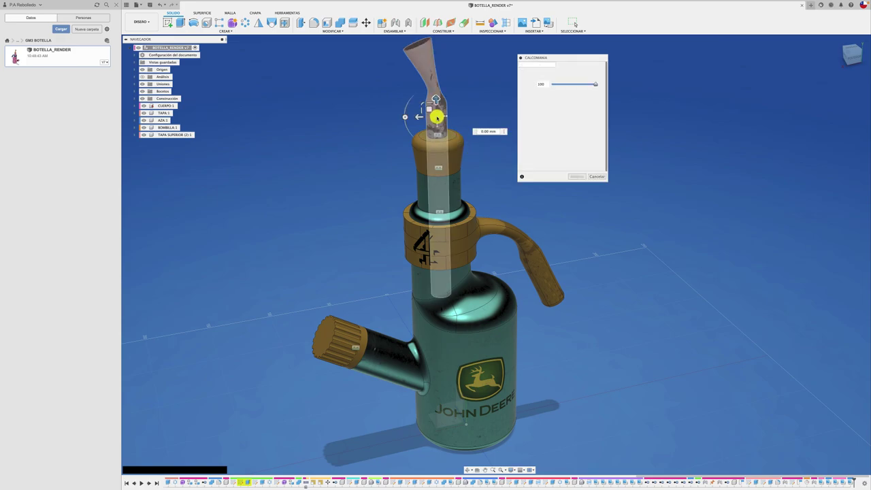
{"action": "left_click_drag", "start_coordinate": [595, 84], "coordinate": [572, 84]}
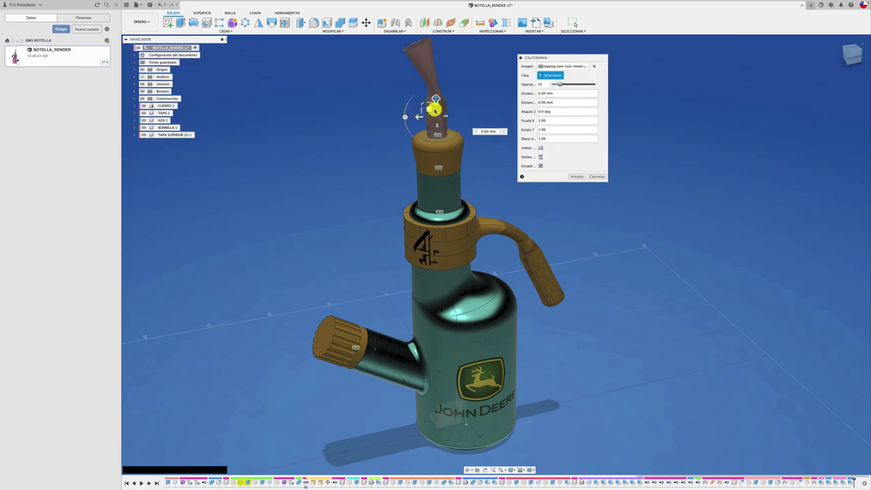
{"action": "mouse_move", "coordinate": [434, 112]}
{"action": "left_mouse_down"}
{"action": "mouse_move", "coordinate": [417, 81]}
{"action": "mouse_move", "coordinate": [433, 91]}
{"action": "left_mouse_up"}
{"action": "left_click", "coordinate": [574, 178]}
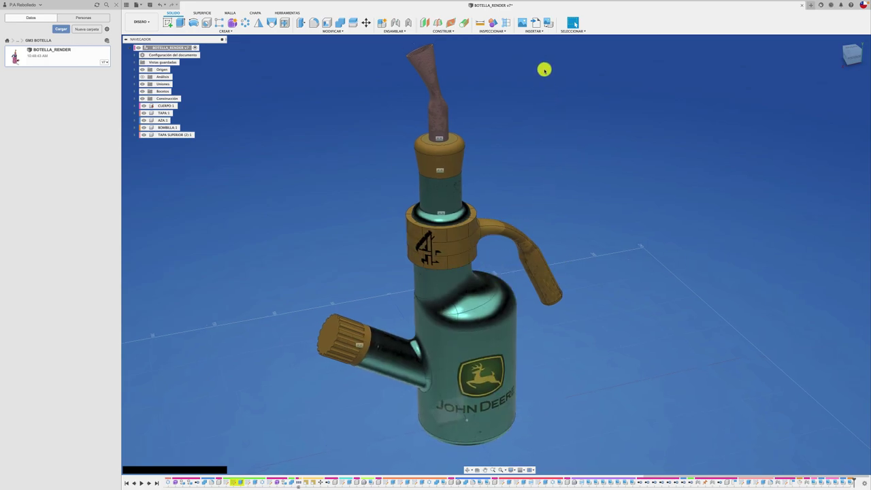
Load pngwing.com.png from the desktop MAPAS folder as a new decal
{"action": "left_click", "coordinate": [548, 23]}
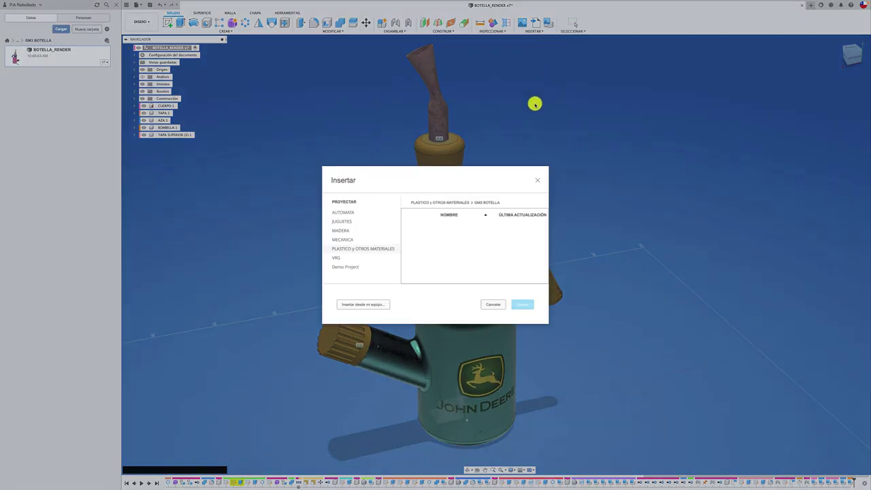
{"action": "left_click", "coordinate": [371, 304]}
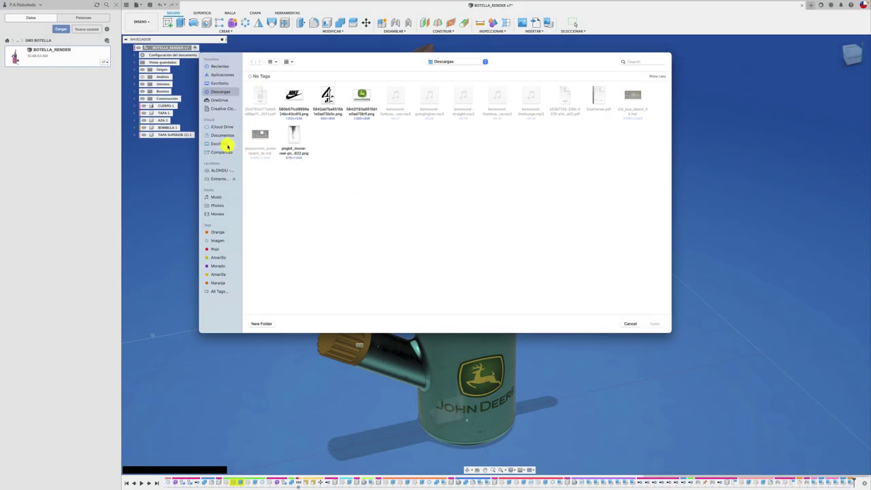
{"action": "left_click", "coordinate": [225, 144]}
{"action": "double_click", "coordinate": [291, 95]}
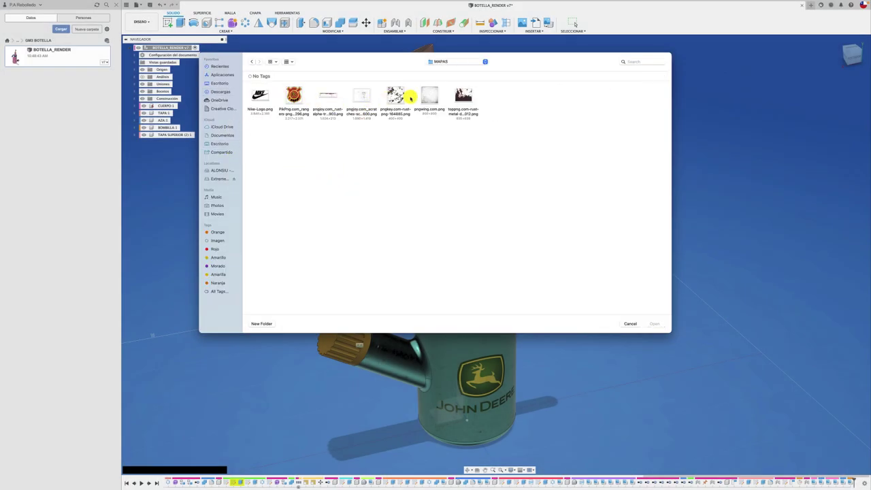
{"action": "left_click", "coordinate": [423, 97]}
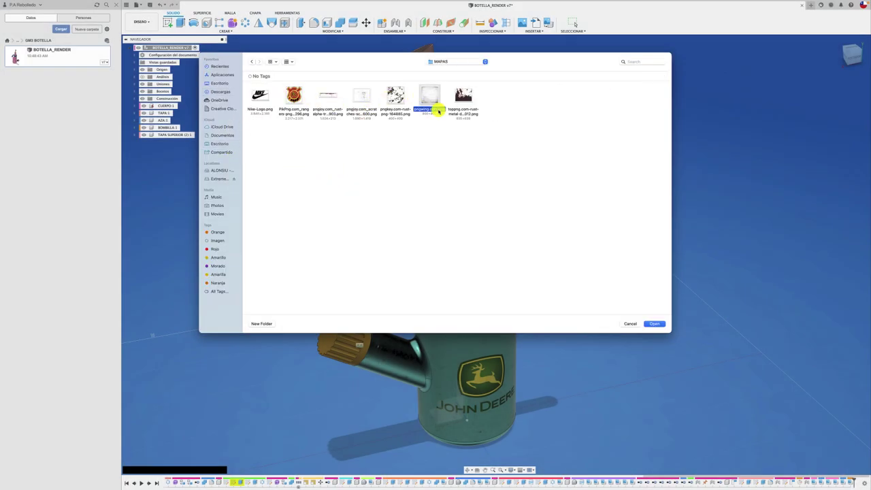
{"action": "left_click", "coordinate": [656, 324]}
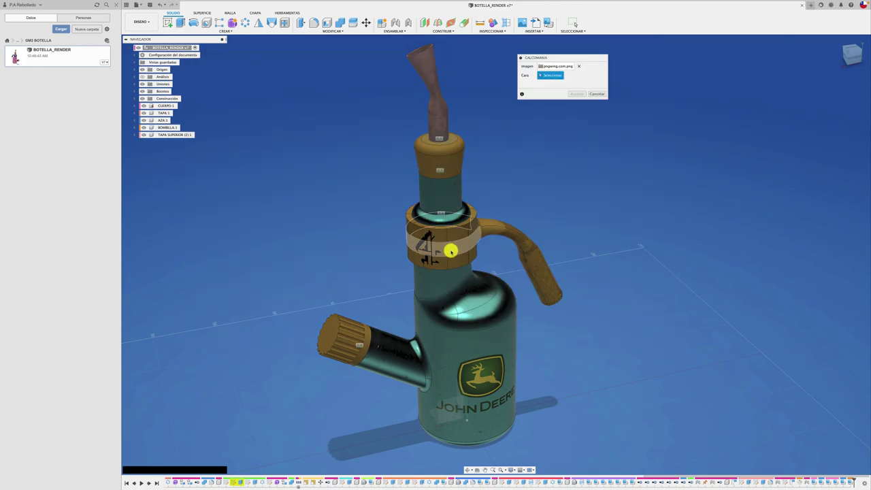
Fit the pngwing decal on the collar ring, rotated and rescaled at opacity 83, then begin another decal
{"action": "left_click", "coordinate": [450, 251]}
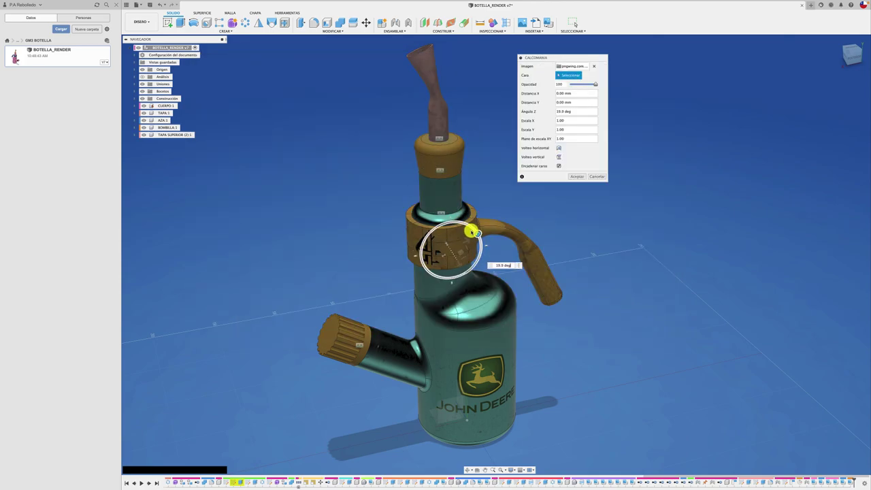
{"action": "mouse_move", "coordinate": [471, 232]}
{"action": "left_mouse_down"}
{"action": "mouse_move", "coordinate": [449, 219]}
{"action": "mouse_move", "coordinate": [465, 234]}
{"action": "left_mouse_up"}
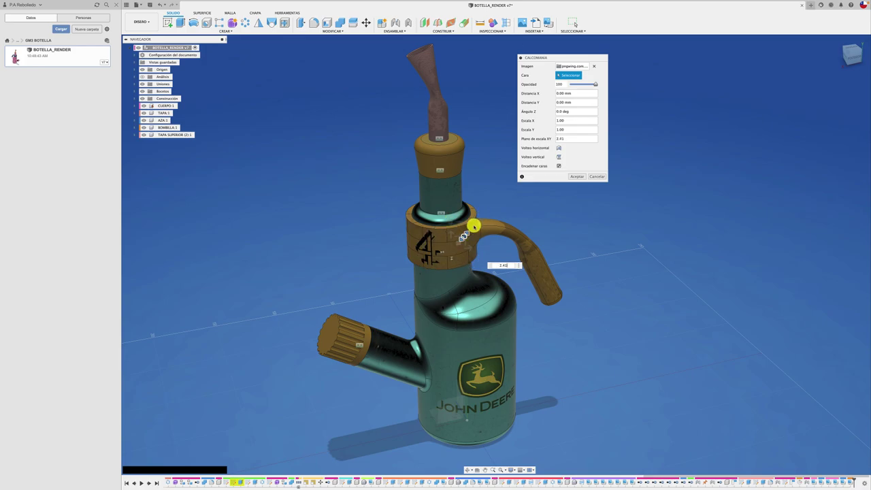
{"action": "left_click_drag", "start_coordinate": [481, 208], "coordinate": [485, 205]}
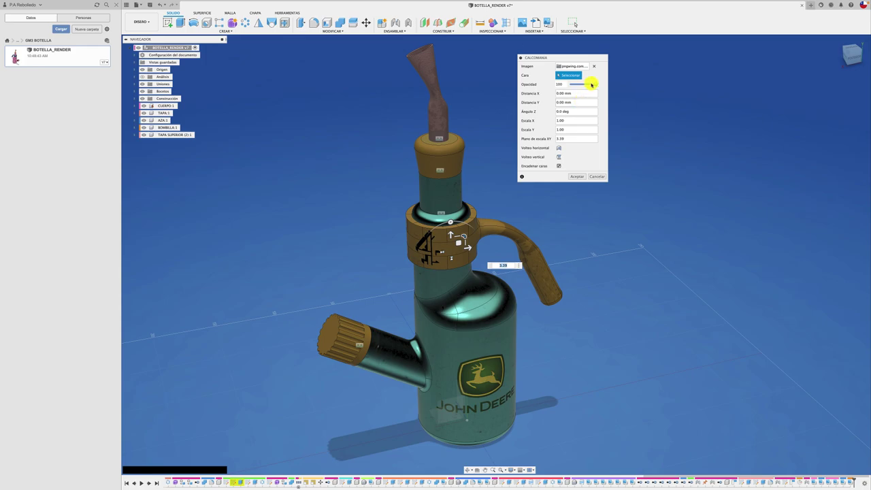
{"action": "left_click_drag", "start_coordinate": [460, 237], "coordinate": [463, 238]}
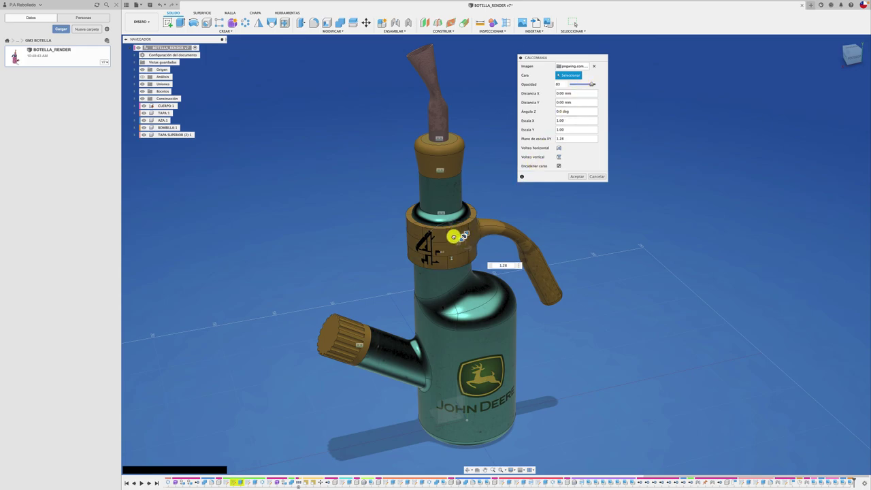
{"action": "left_click", "coordinate": [576, 177]}
{"action": "middle_click_drag", "start_coordinate": [463, 159], "coordinate": [500, 45], "text": "shift"}
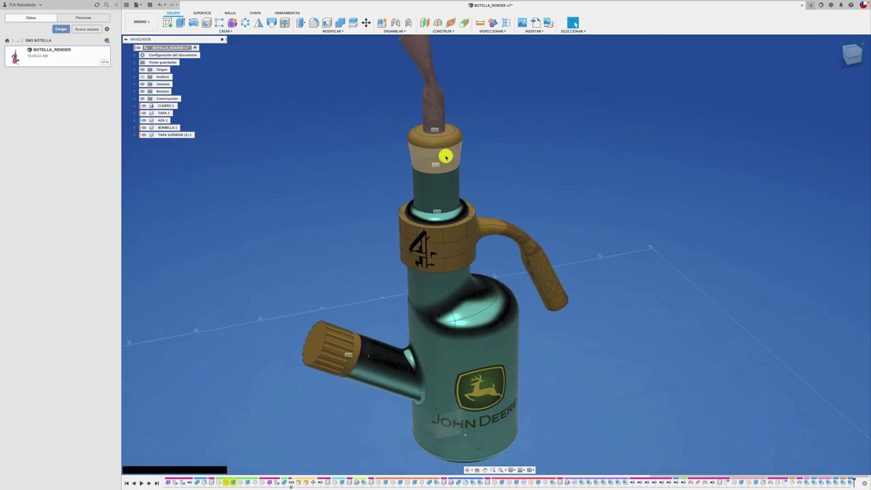
{"action": "left_click", "coordinate": [547, 22]}
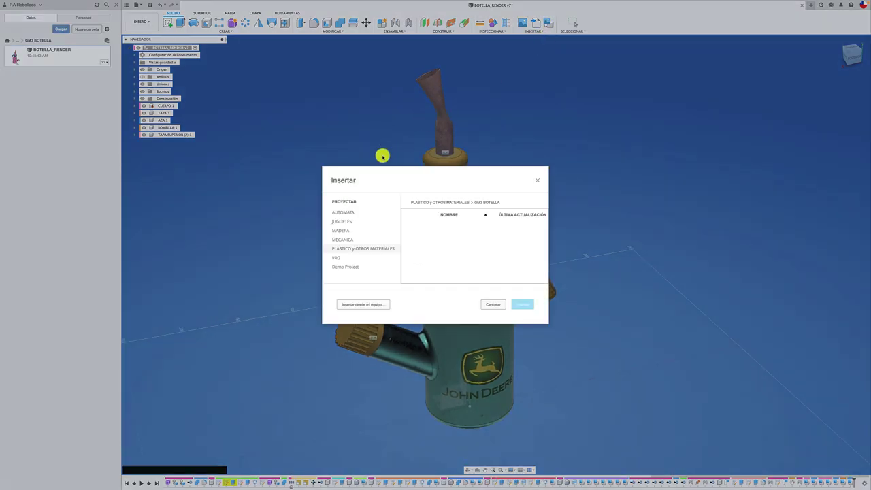
Apply the pngjoy scratches image from MAPAS to the top cap at 3.04 scale
{"action": "left_click", "coordinate": [378, 302]}
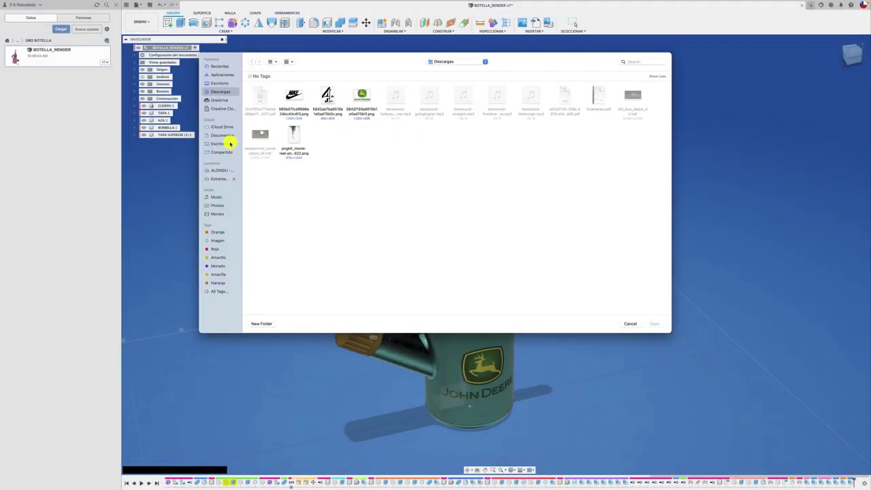
{"action": "left_click", "coordinate": [218, 144]}
{"action": "double_click", "coordinate": [296, 101]}
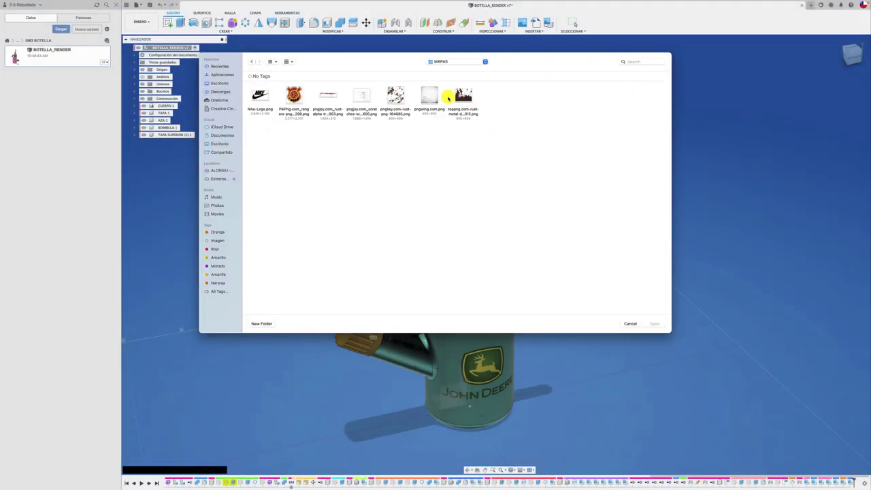
{"action": "left_click", "coordinate": [358, 95]}
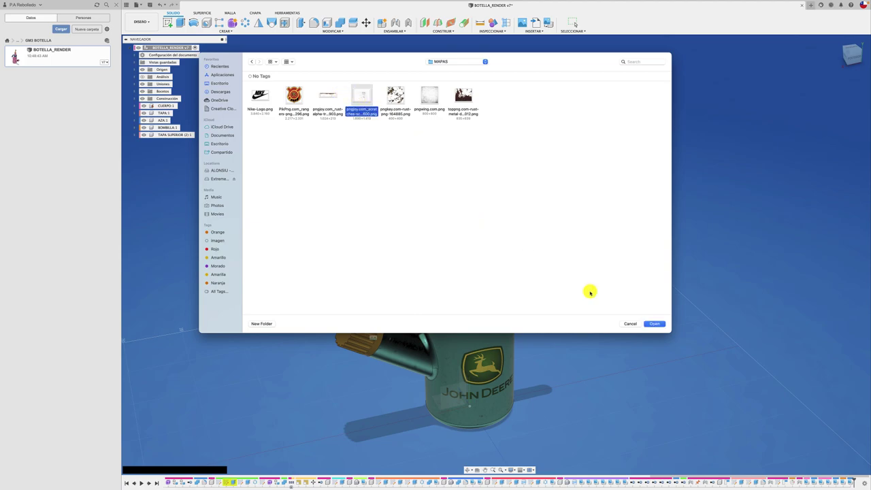
{"action": "left_click", "coordinate": [654, 323]}
{"action": "left_click", "coordinate": [457, 174]}
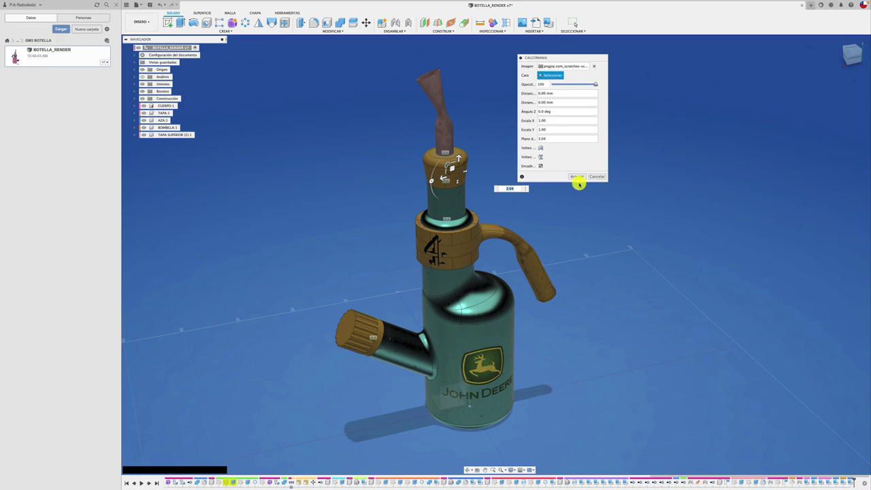
{"action": "left_click", "coordinate": [577, 176]}
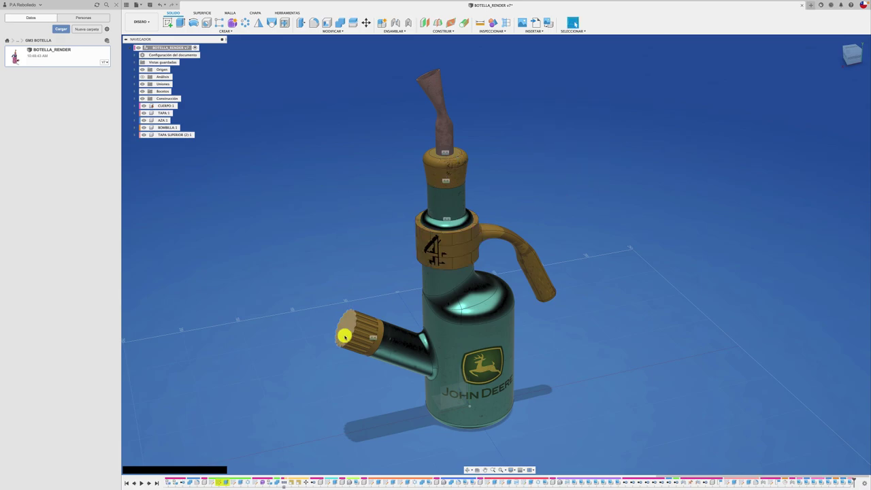
Put the pngjoy scratches PNG from MAPAS on the side spout's cap, scaled to 4.32
{"action": "left_click", "coordinate": [541, 28]}
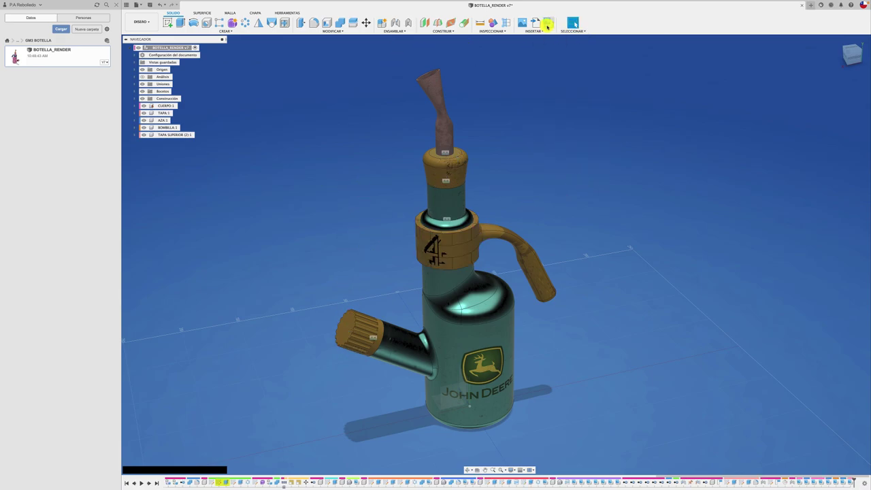
{"action": "left_click", "coordinate": [358, 305]}
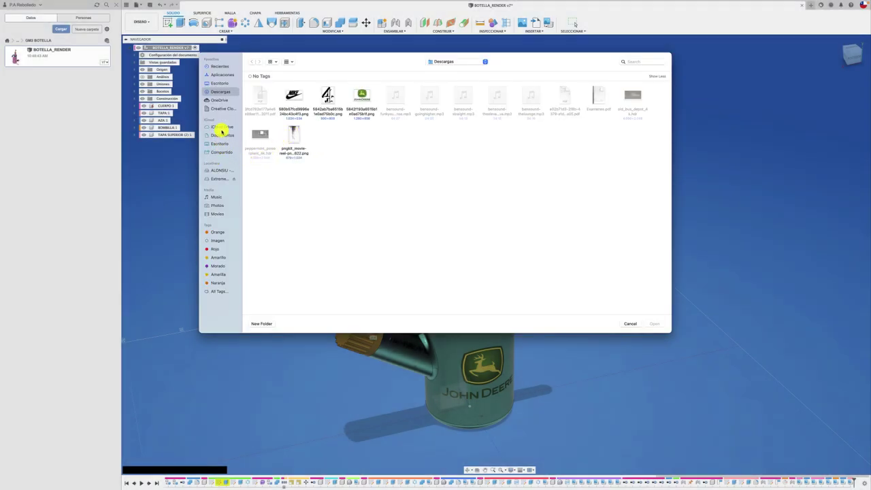
{"action": "left_click", "coordinate": [221, 143]}
{"action": "left_click", "coordinate": [294, 98]}
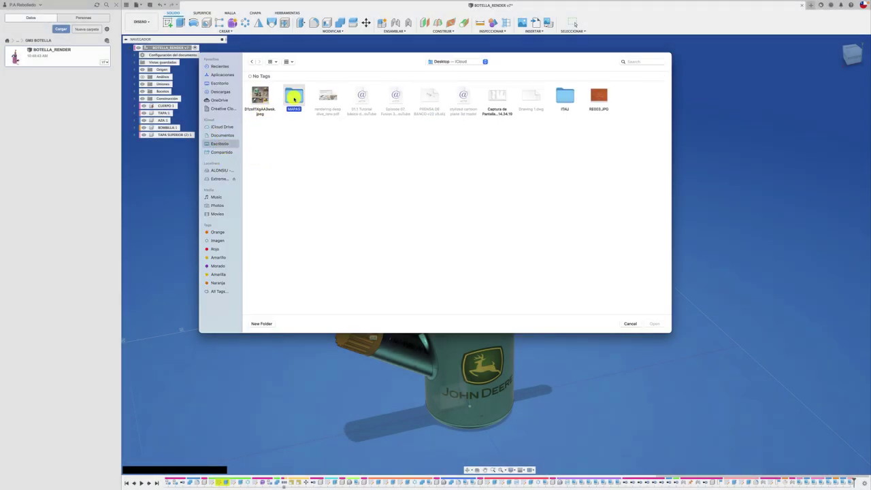
{"action": "double_click", "coordinate": [293, 98]}
{"action": "left_click", "coordinate": [361, 97]}
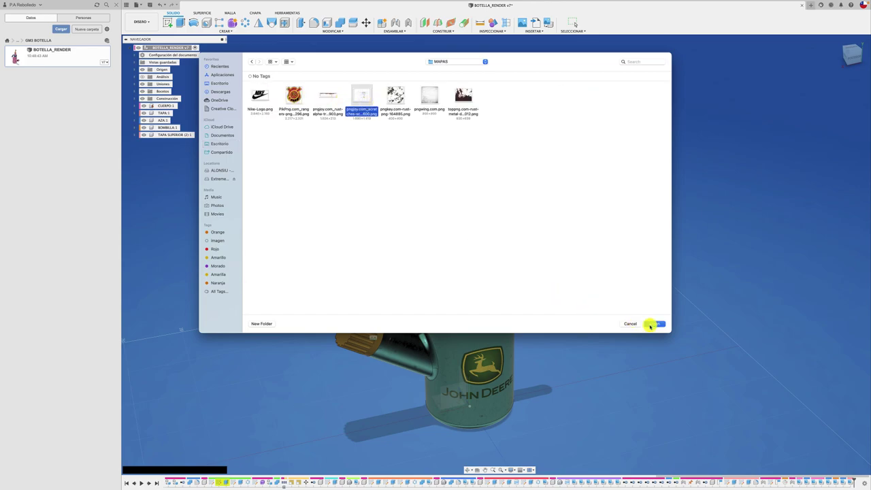
{"action": "left_click", "coordinate": [657, 323]}
{"action": "left_click", "coordinate": [342, 328]}
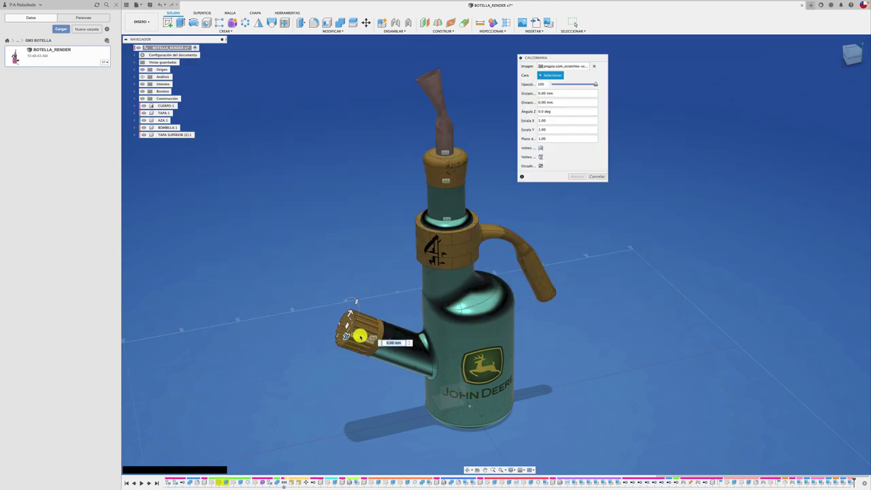
{"action": "mouse_move", "coordinate": [351, 324]}
{"action": "left_mouse_down"}
{"action": "mouse_move", "coordinate": [410, 302]}
{"action": "mouse_move", "coordinate": [402, 306]}
{"action": "left_mouse_up"}
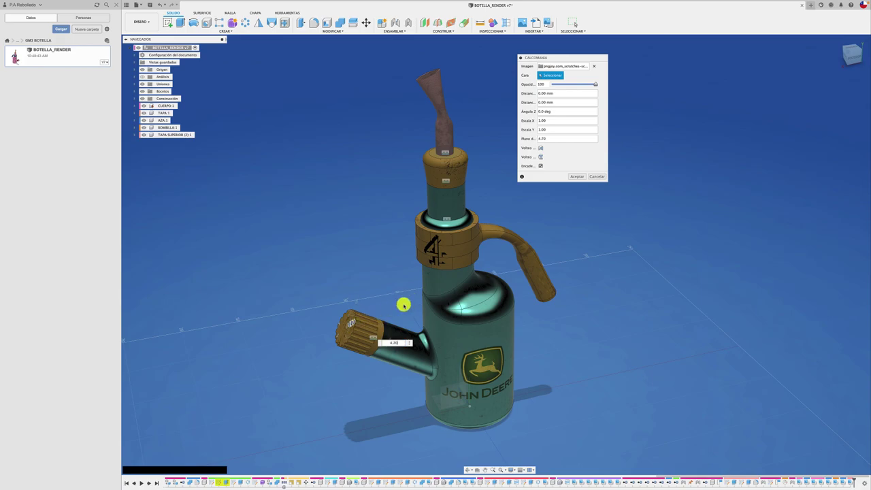
{"action": "left_click", "coordinate": [577, 176]}
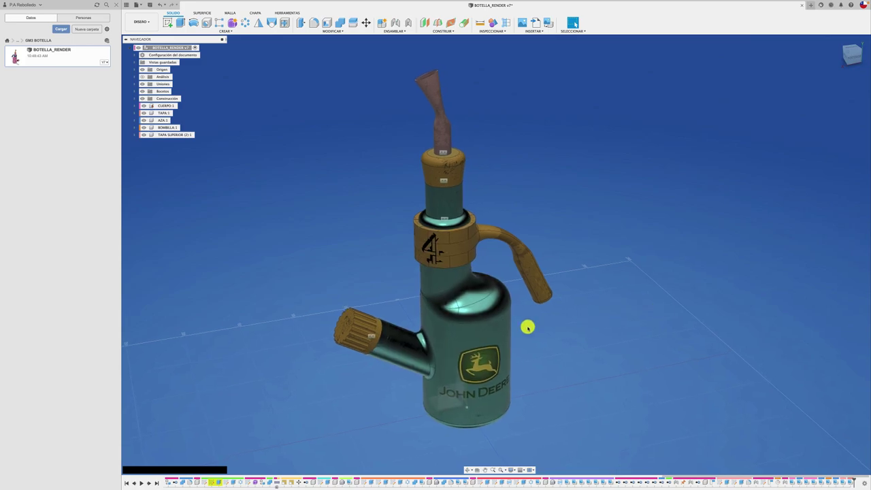
Place the pngjoy scratches PNG on the main bottle body at 64 opacity and 2.10 scale
{"action": "left_click", "coordinate": [548, 23]}
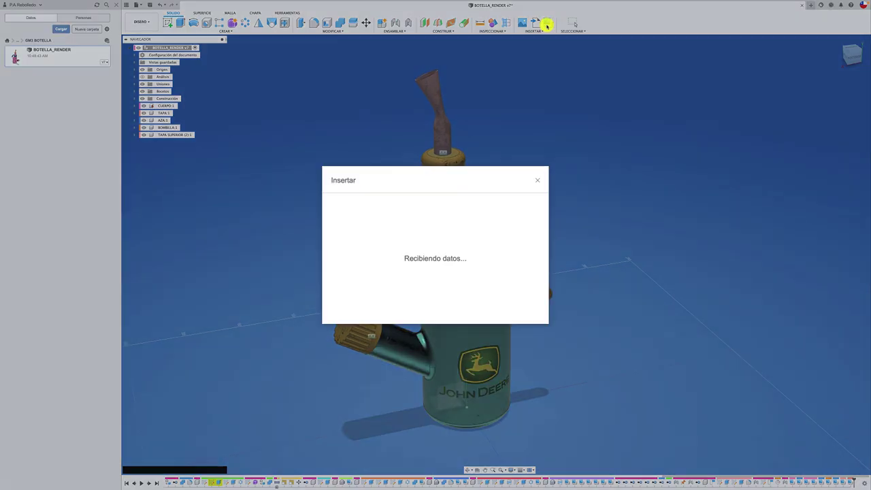
{"action": "left_click", "coordinate": [366, 304]}
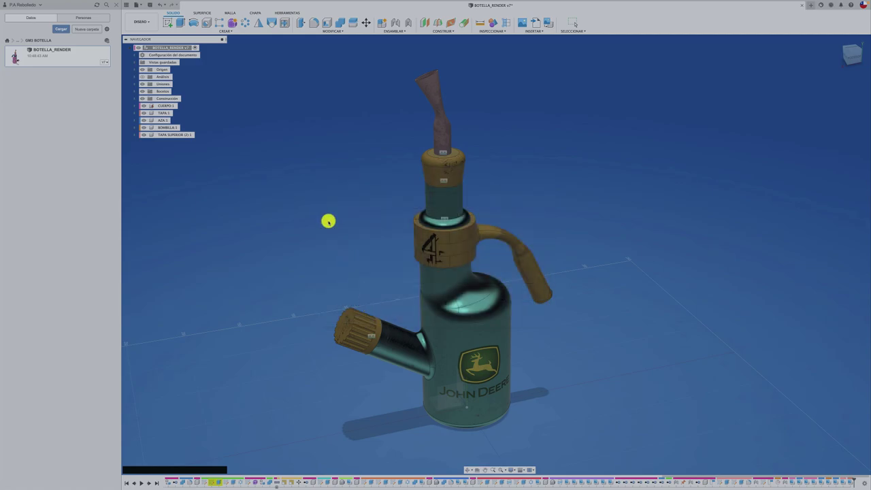
{"action": "left_click", "coordinate": [217, 143]}
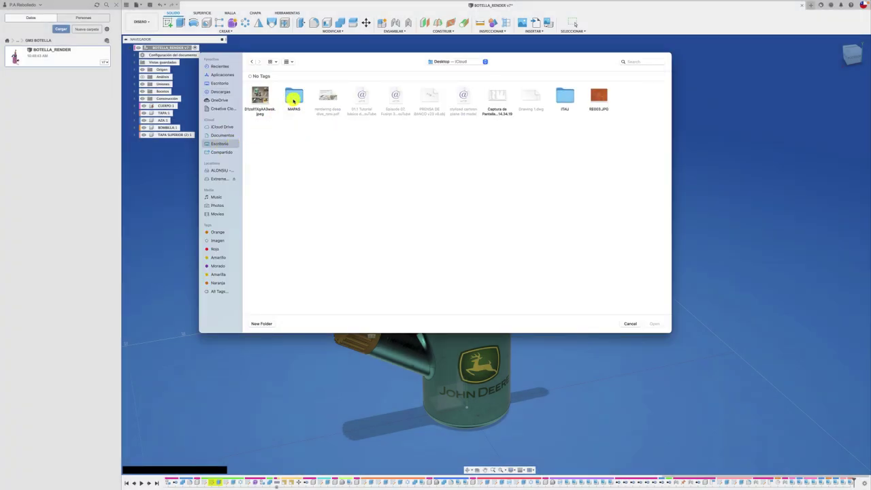
{"action": "double_click", "coordinate": [293, 95]}
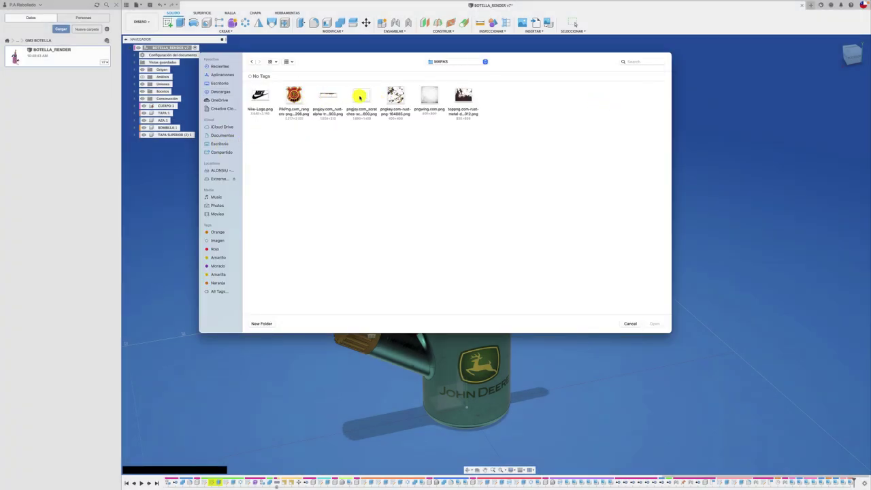
{"action": "left_click", "coordinate": [358, 96]}
{"action": "left_click", "coordinate": [653, 324]}
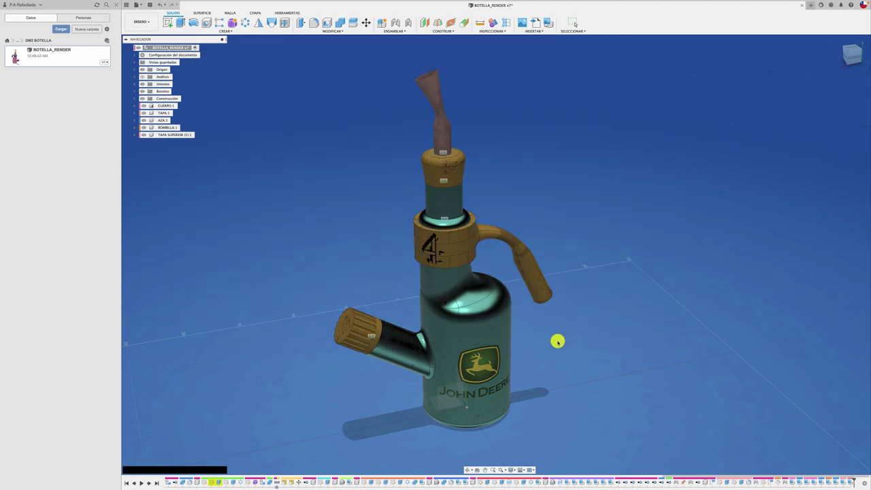
{"action": "left_click", "coordinate": [437, 328]}
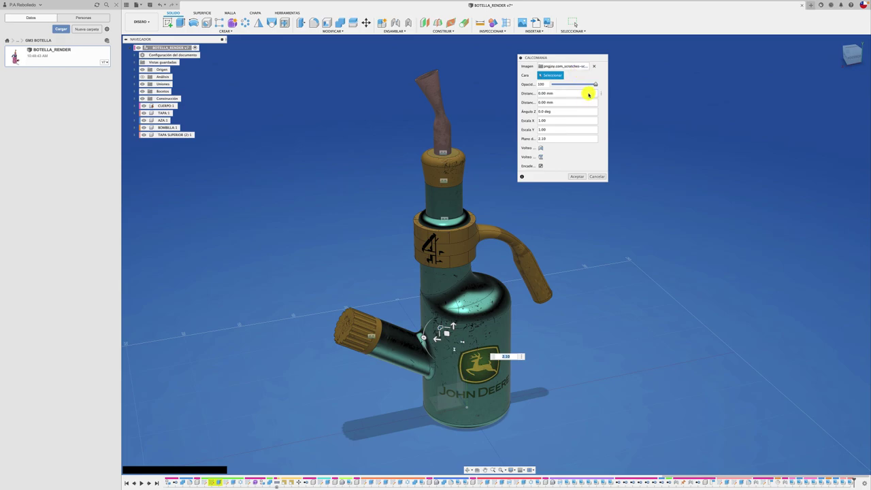
{"action": "left_click", "coordinate": [577, 177]}
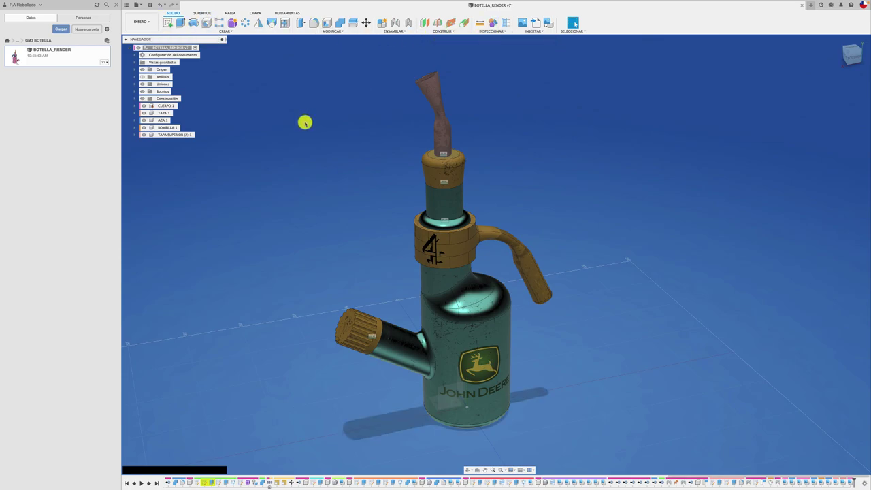
Raise the Acero inoxidable - Satinado appearance's Rugosidad to 0.84 for a matte teal finish
{"action": "key", "text": "a"}
{"action": "double_click", "coordinate": [596, 111]}
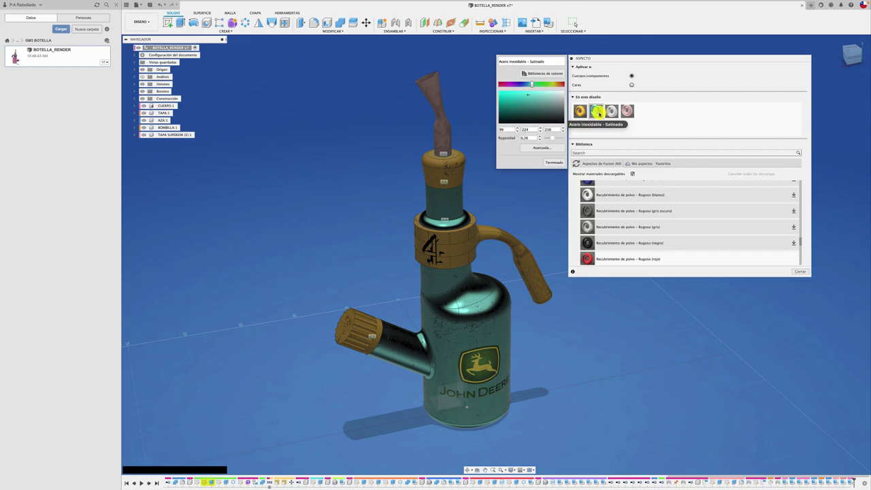
{"action": "mouse_move", "coordinate": [552, 138]}
{"action": "left_mouse_down"}
{"action": "mouse_move", "coordinate": [564, 137]}
{"action": "mouse_move", "coordinate": [543, 139]}
{"action": "left_mouse_up"}
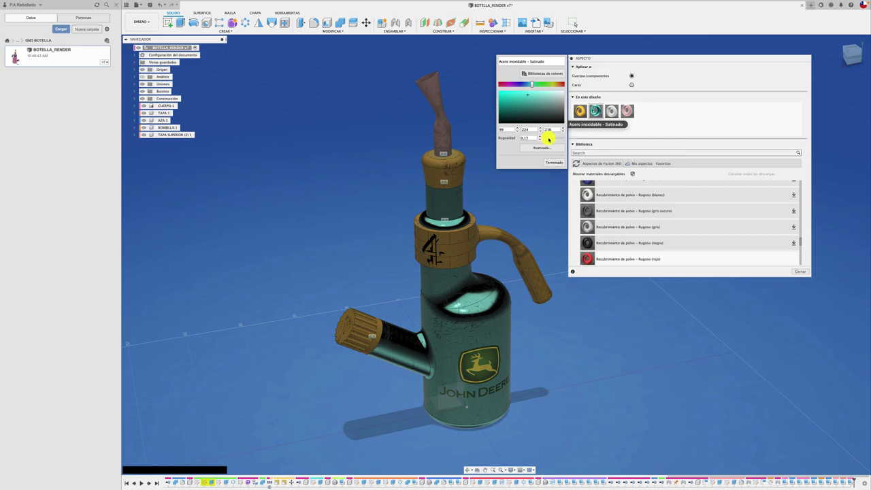
{"action": "left_click_drag", "start_coordinate": [548, 138], "coordinate": [556, 140]}
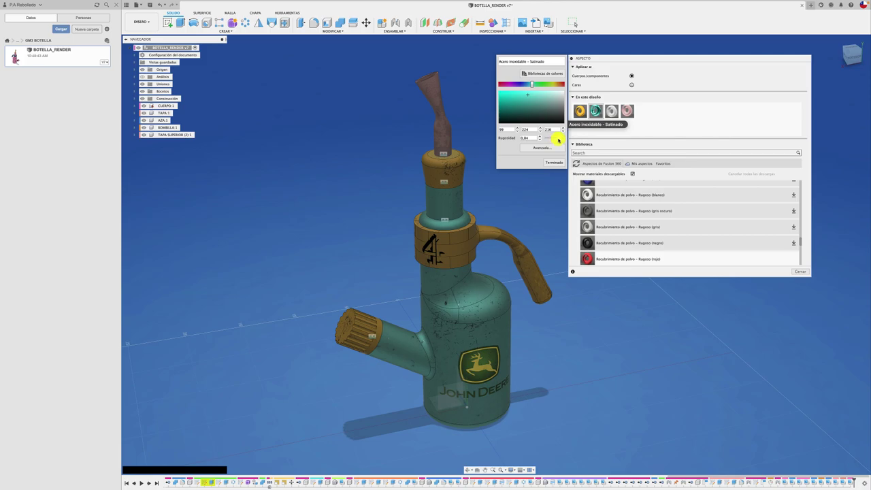
{"action": "left_click", "coordinate": [799, 273]}
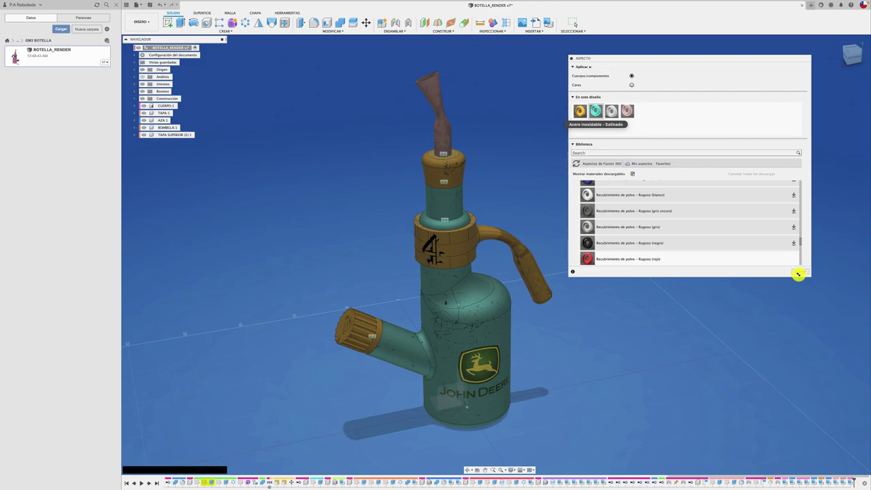
{"action": "left_click", "coordinate": [798, 272]}
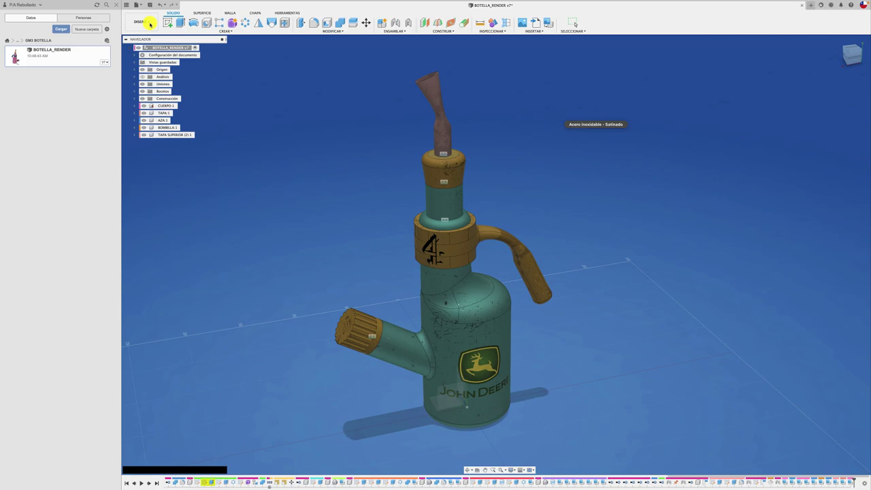
{"action": "left_click", "coordinate": [148, 22]}
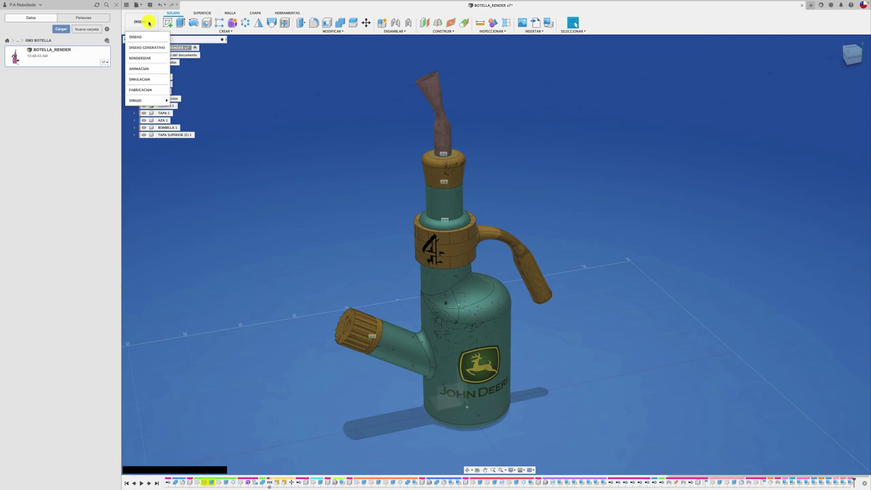
{"action": "left_click", "coordinate": [146, 58]}
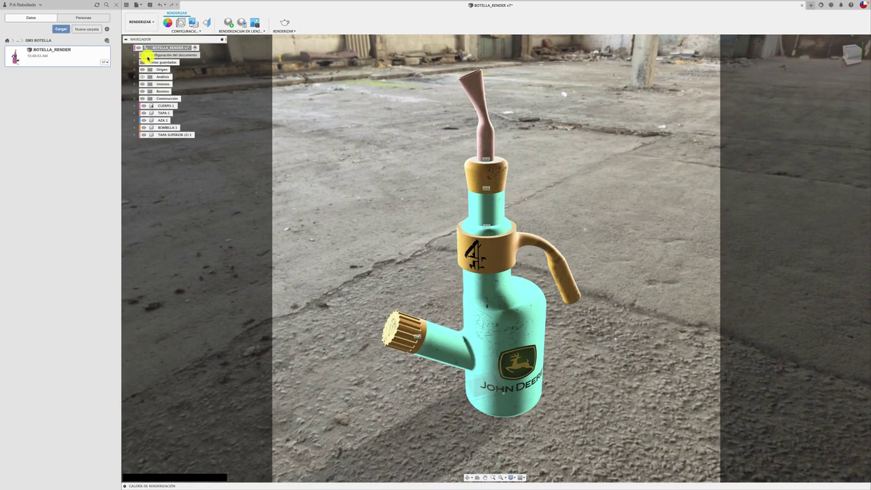
{"action": "left_click", "coordinate": [229, 23]}
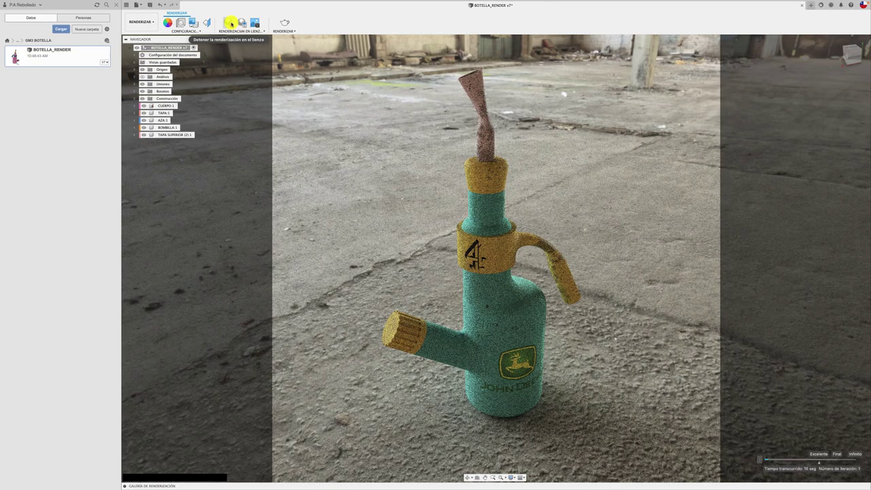
{"action": "left_click", "coordinate": [229, 22]}
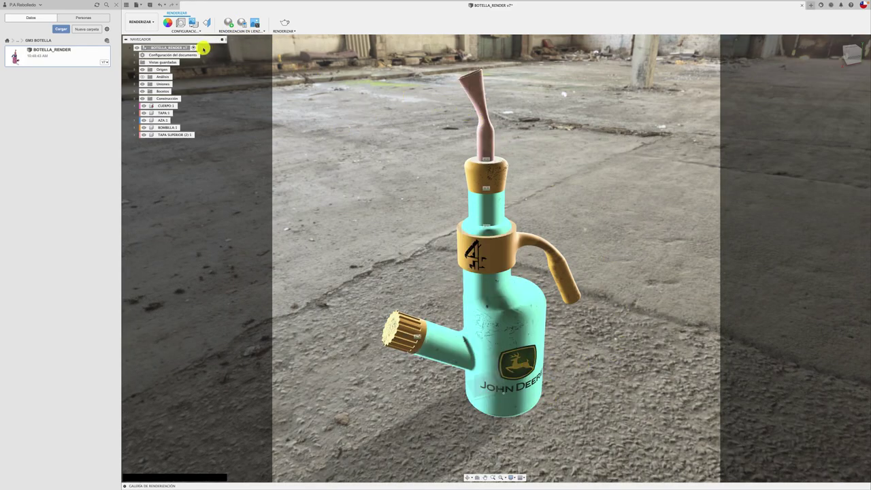
{"action": "left_click", "coordinate": [135, 24]}
{"action": "left_click", "coordinate": [137, 39]}
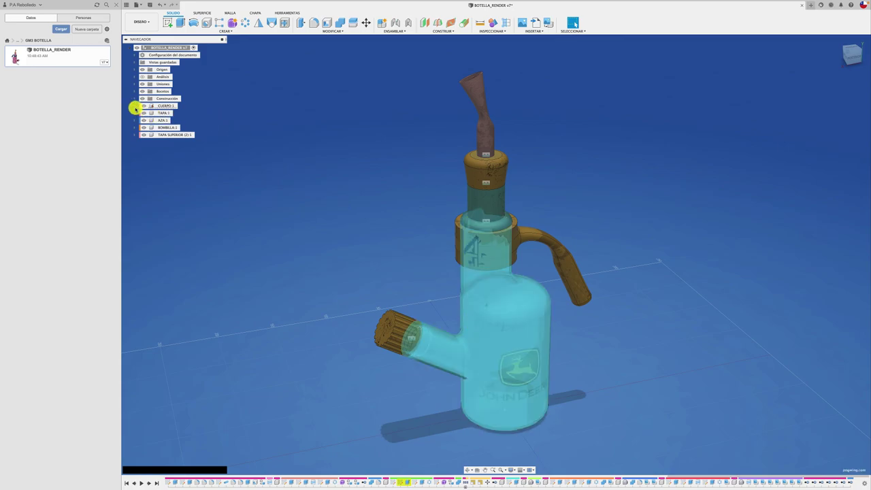
Delete the John Deere decal listed under CUERPO:1 > Calcomanías with Suprimir
{"action": "left_click", "coordinate": [137, 106]}
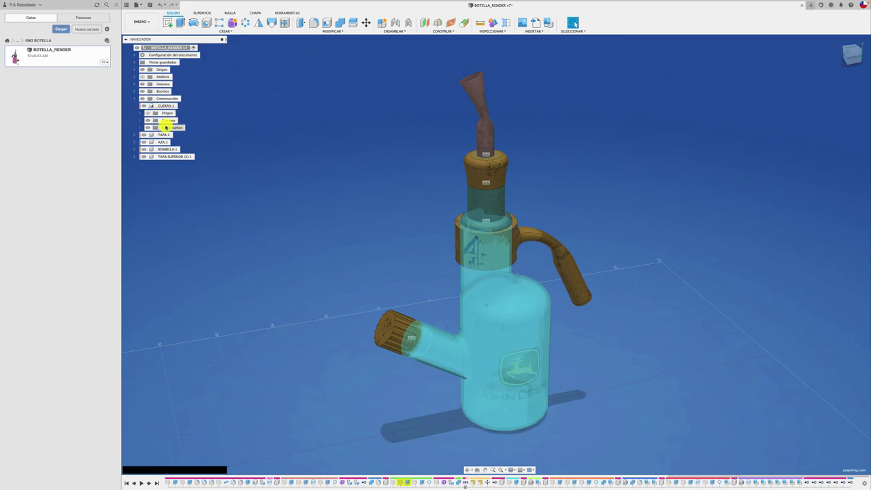
{"action": "left_click", "coordinate": [139, 128]}
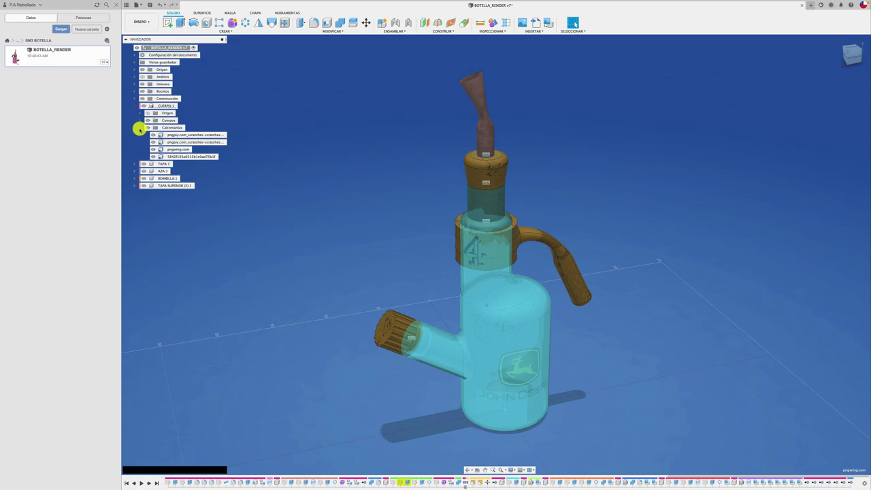
{"action": "left_click", "coordinate": [197, 156]}
{"action": "left_click", "coordinate": [153, 156]}
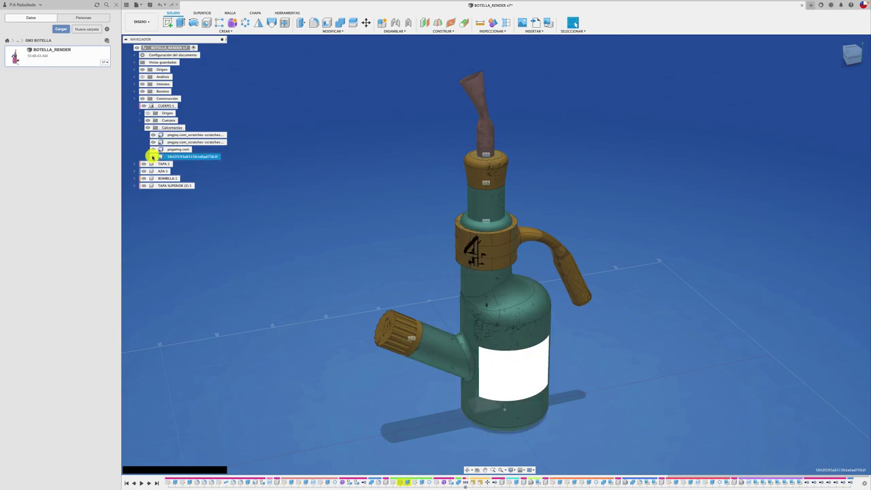
{"action": "right_click", "coordinate": [201, 158]}
{"action": "left_click", "coordinate": [242, 184]}
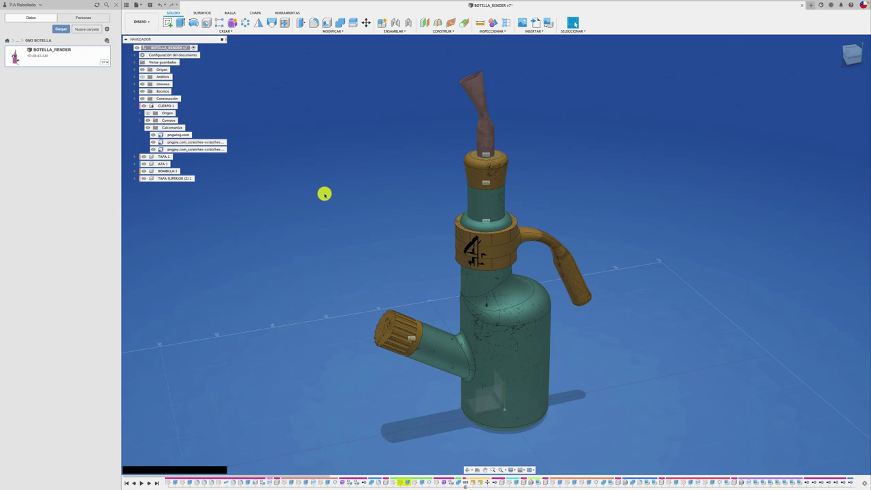
{"action": "key", "text": "ctrl+Up"}
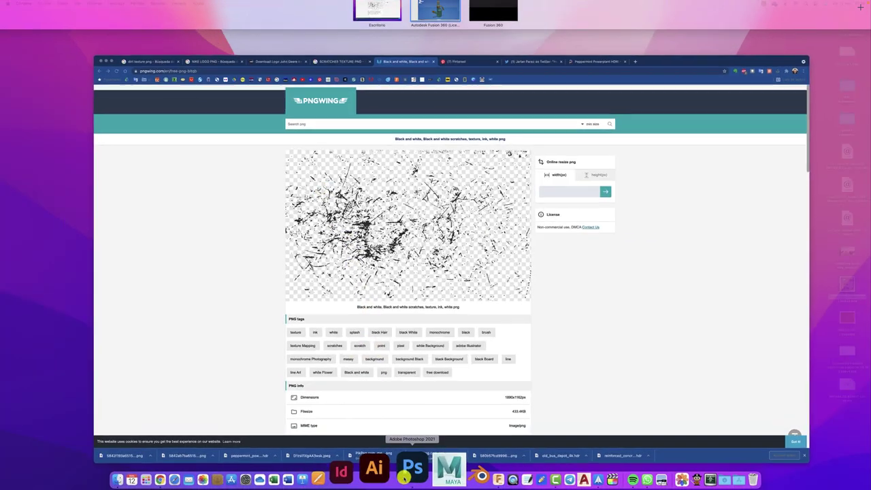
Open the transparent John Deere logo PNG from Descargas in Photoshop
{"action": "left_click", "coordinate": [404, 476]}
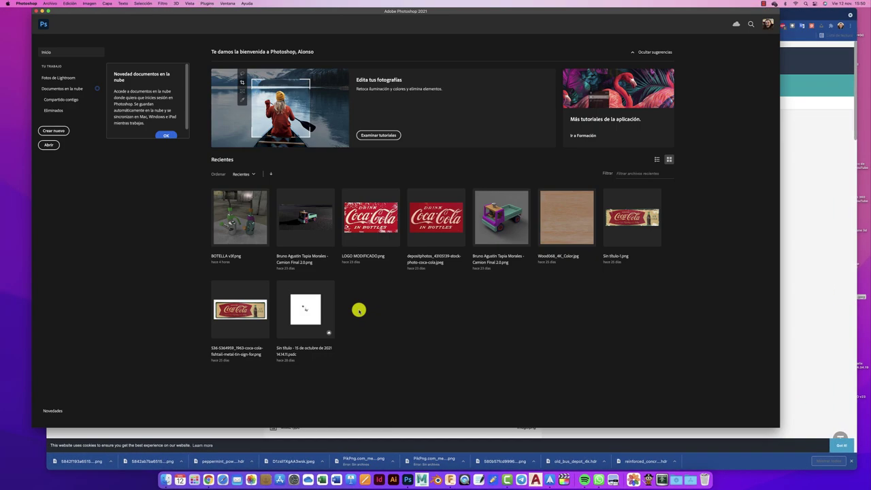
{"action": "left_click", "coordinate": [47, 145]}
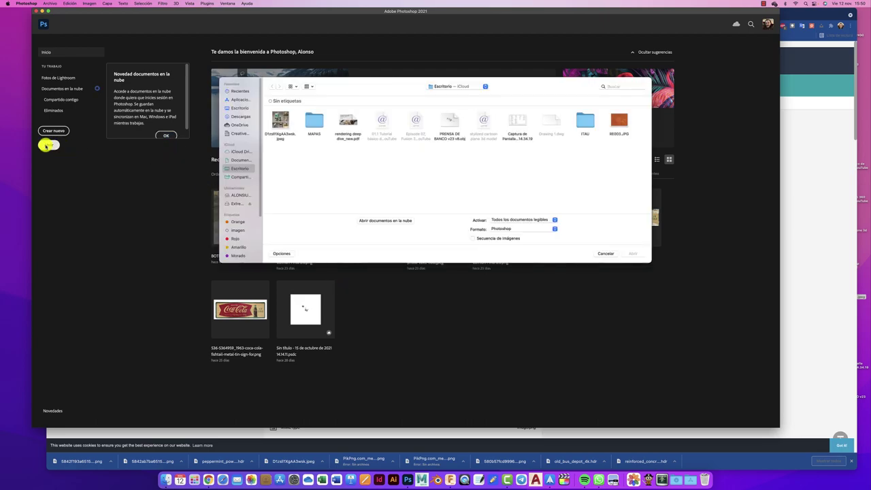
{"action": "left_click", "coordinate": [243, 116]}
{"action": "left_click", "coordinate": [382, 123]}
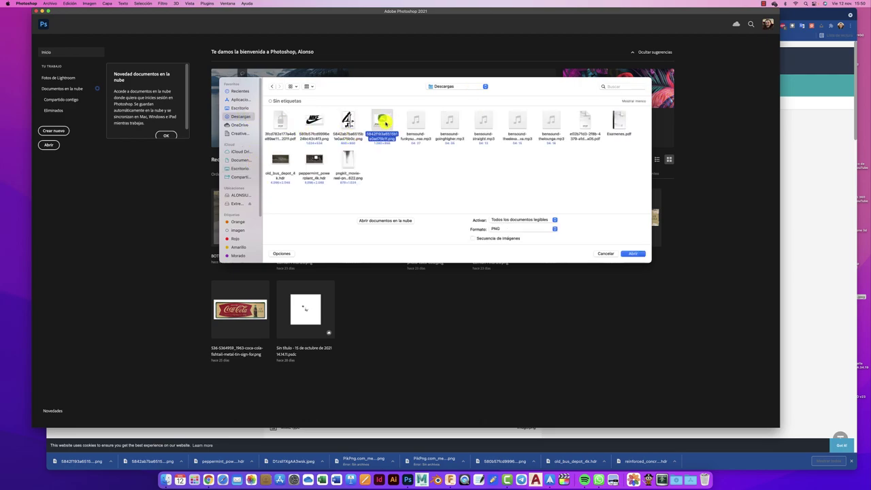
{"action": "left_click", "coordinate": [631, 253]}
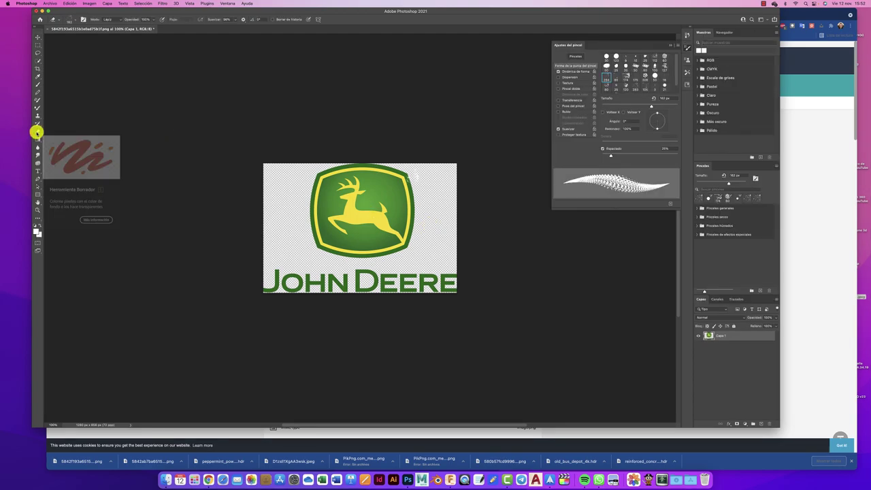
Erase wear into the shield's top-right corner, right edge and JOHN DEERE lettering with a 174 px brush
{"action": "left_click", "coordinate": [626, 79]}
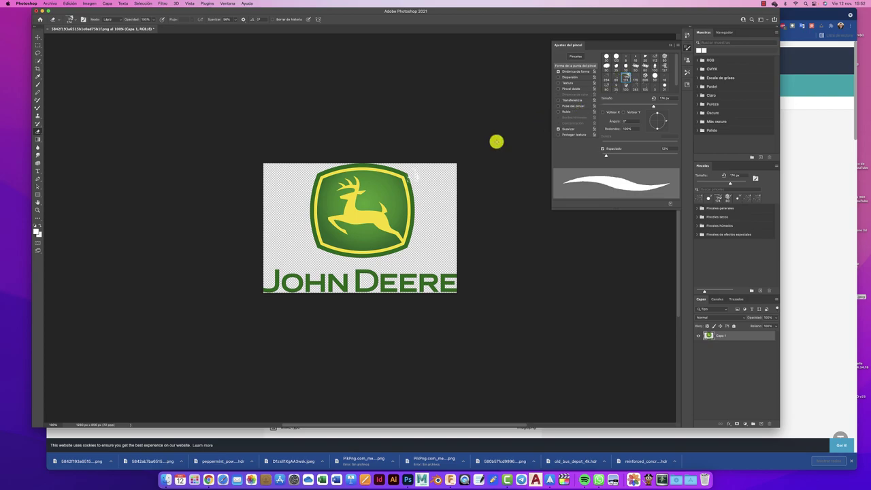
{"action": "left_click_drag", "start_coordinate": [418, 165], "coordinate": [417, 198]}
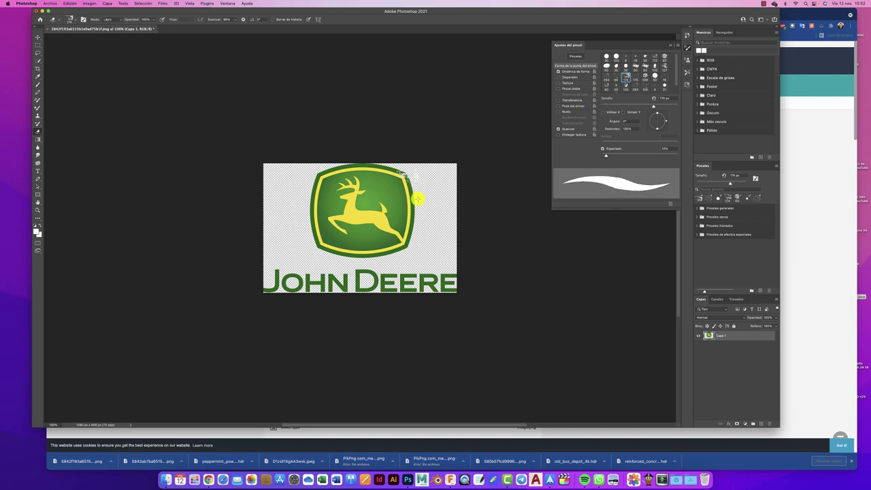
{"action": "left_click_drag", "start_coordinate": [418, 200], "coordinate": [424, 275]}
{"action": "left_click_drag", "start_coordinate": [356, 288], "coordinate": [286, 292]}
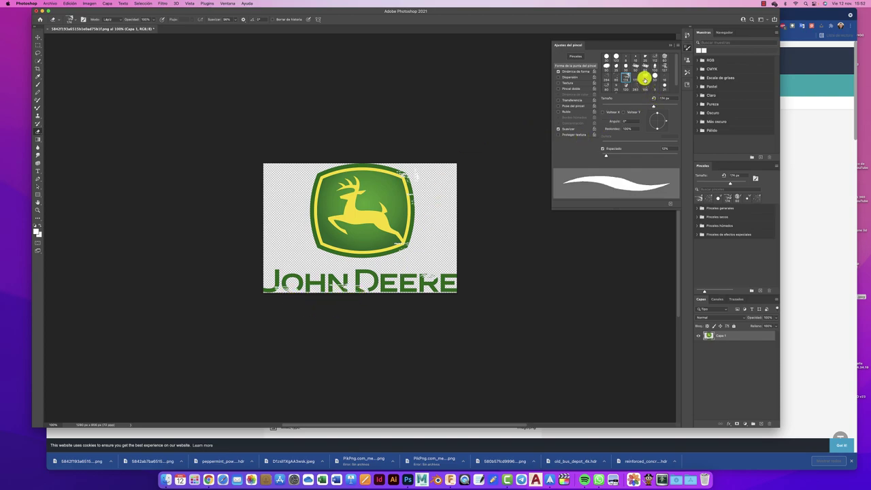
Speckle-erase the emblem's lower-left and left edges with the 284 px brush, then save and close
{"action": "left_click", "coordinate": [644, 77]}
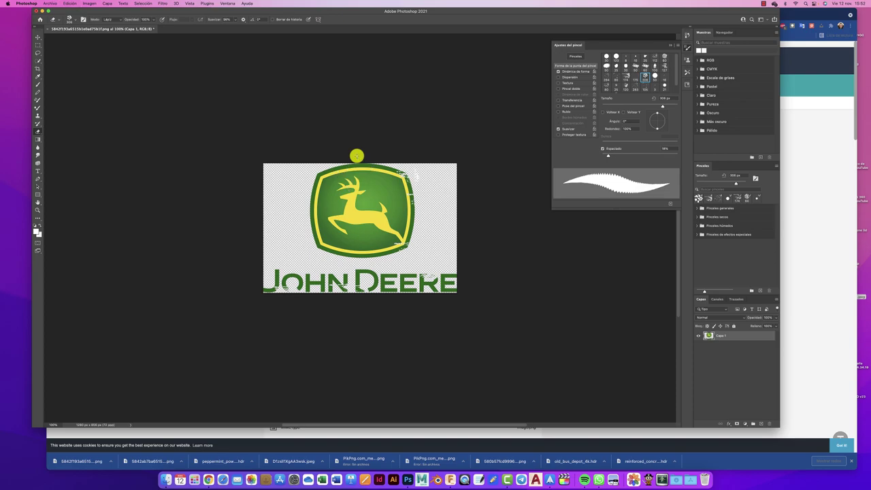
{"action": "left_click", "coordinate": [606, 76]}
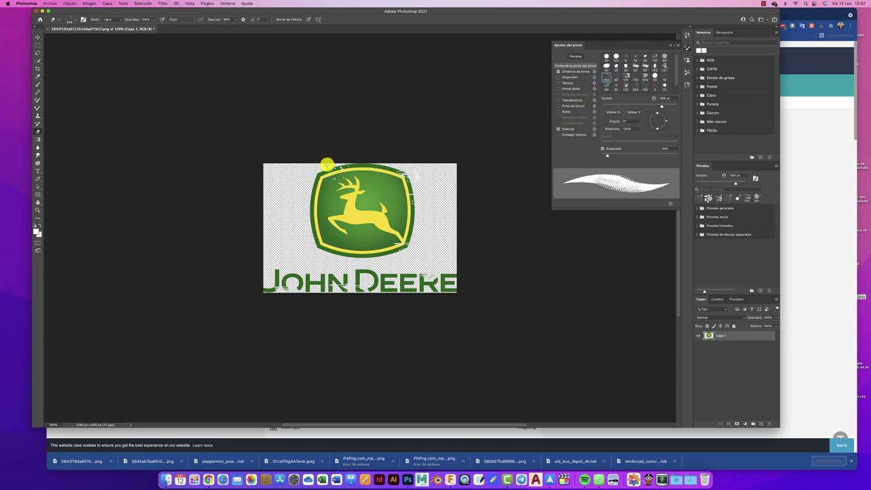
{"action": "left_click", "coordinate": [305, 241]}
{"action": "left_click", "coordinate": [309, 243]}
{"action": "left_click_drag", "start_coordinate": [309, 243], "coordinate": [319, 212]}
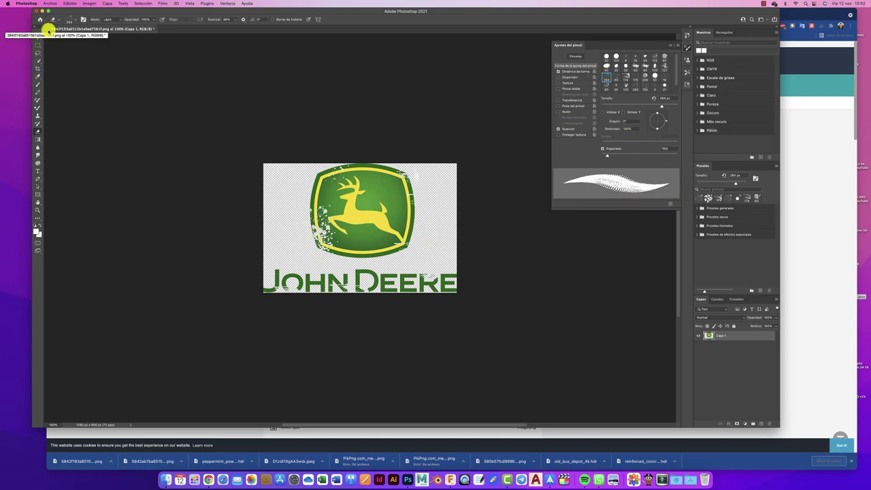
{"action": "left_click", "coordinate": [47, 28]}
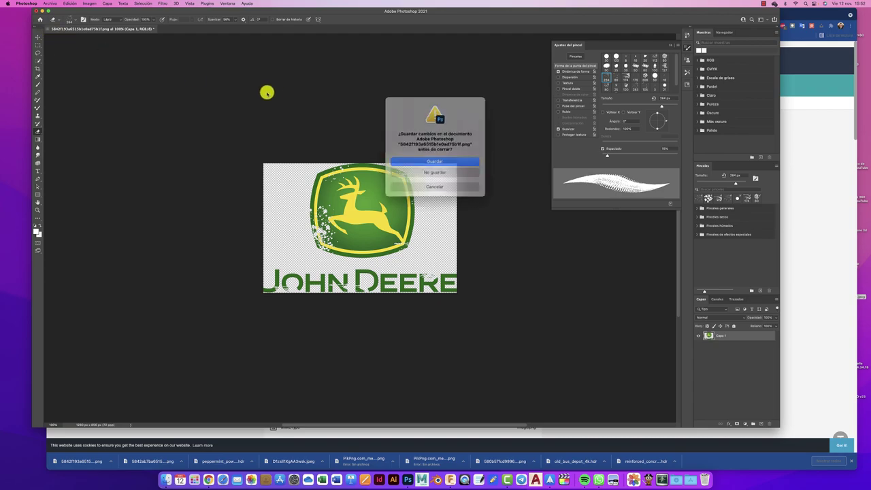
{"action": "left_click", "coordinate": [431, 160]}
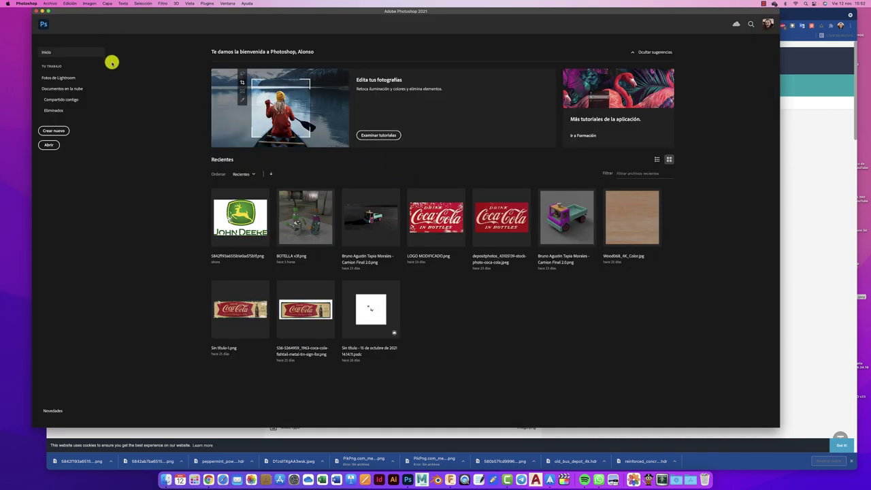
Insert the distressed John Deere PNG from this computer as a decal on the bottle
{"action": "left_click", "coordinate": [451, 478]}
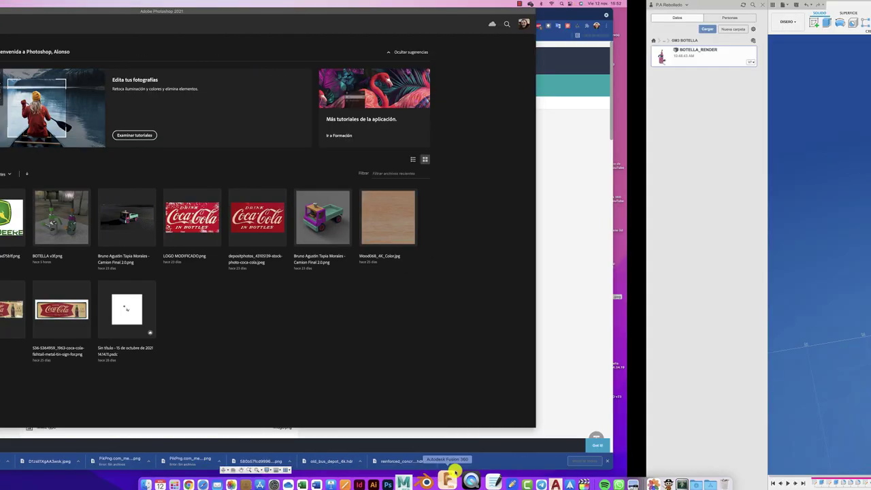
{"action": "left_click", "coordinate": [548, 22]}
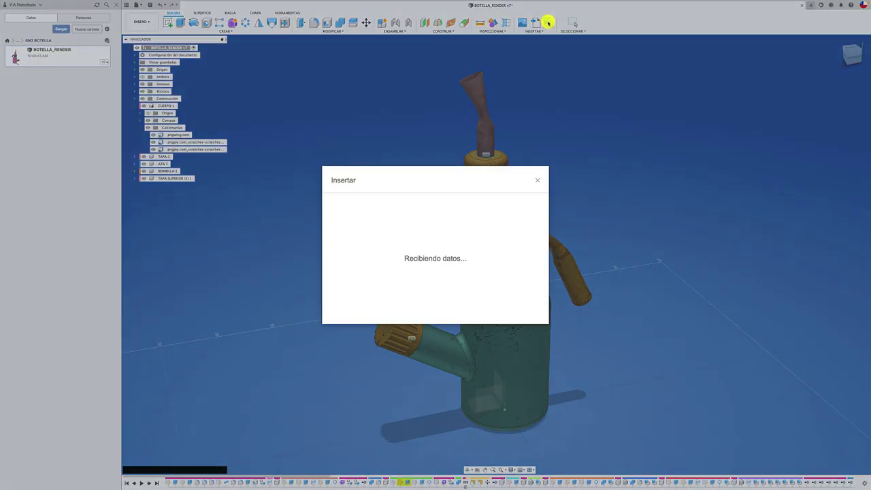
{"action": "left_click", "coordinate": [379, 303]}
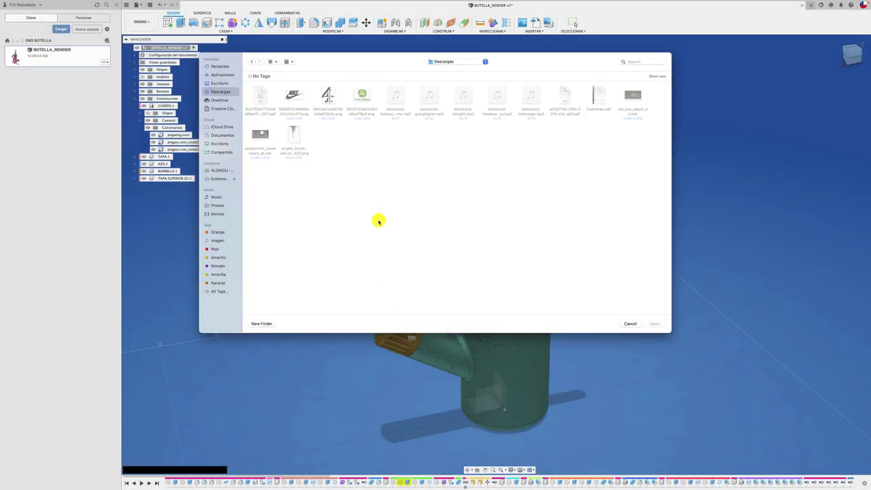
{"action": "left_click", "coordinate": [362, 96]}
{"action": "key", "text": "space"}
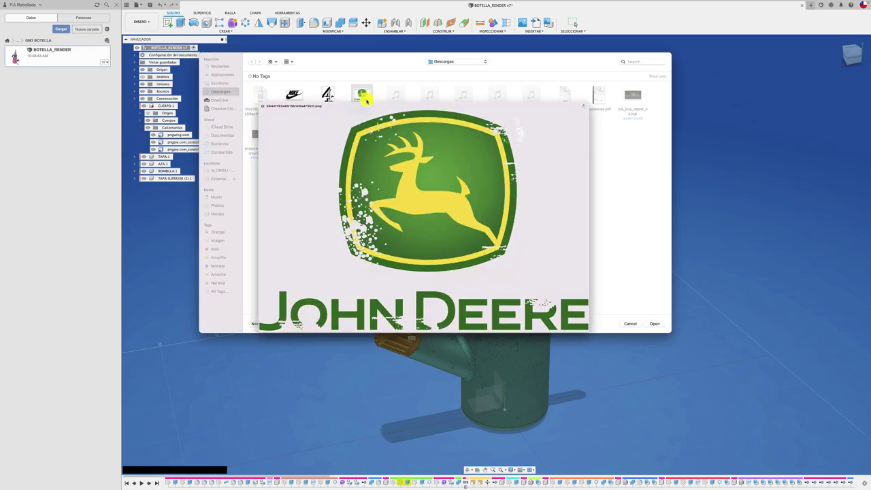
{"action": "key", "text": "space"}
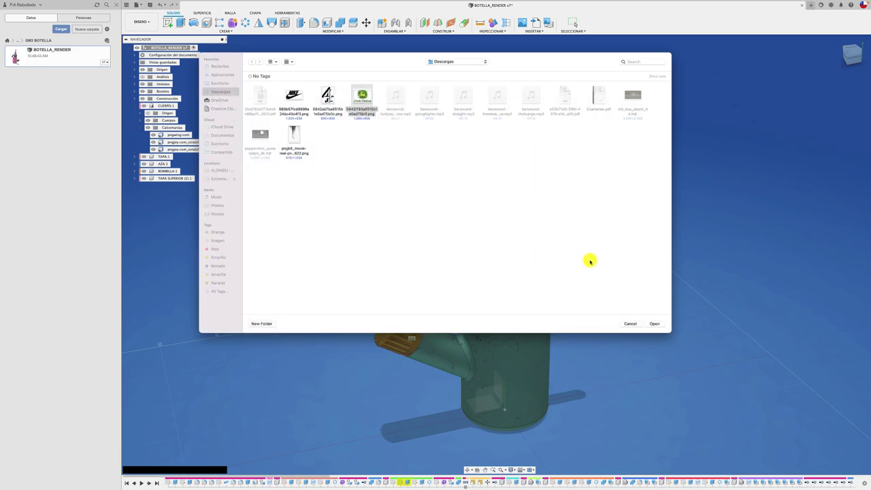
{"action": "left_click", "coordinate": [648, 325]}
Place the decal on the body face, rotate it, move it lower, set opacity to 86, and accept
{"action": "left_click", "coordinate": [521, 351]}
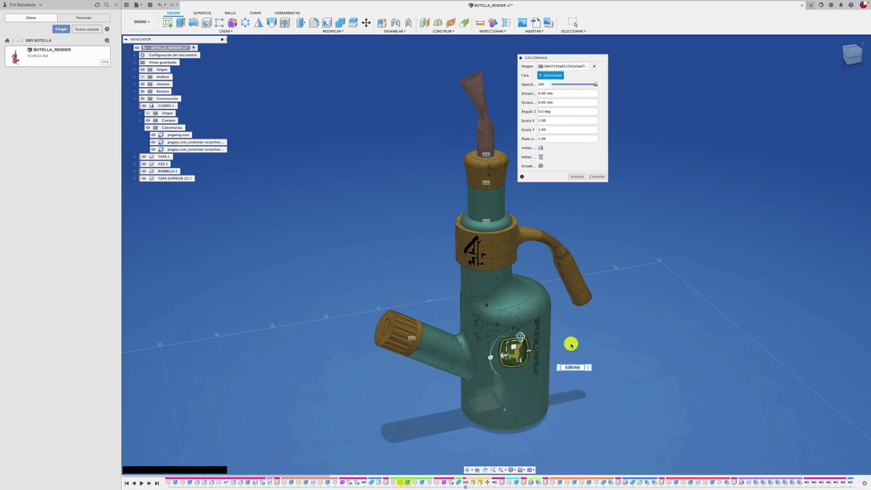
{"action": "left_click_drag", "start_coordinate": [490, 357], "coordinate": [518, 332]}
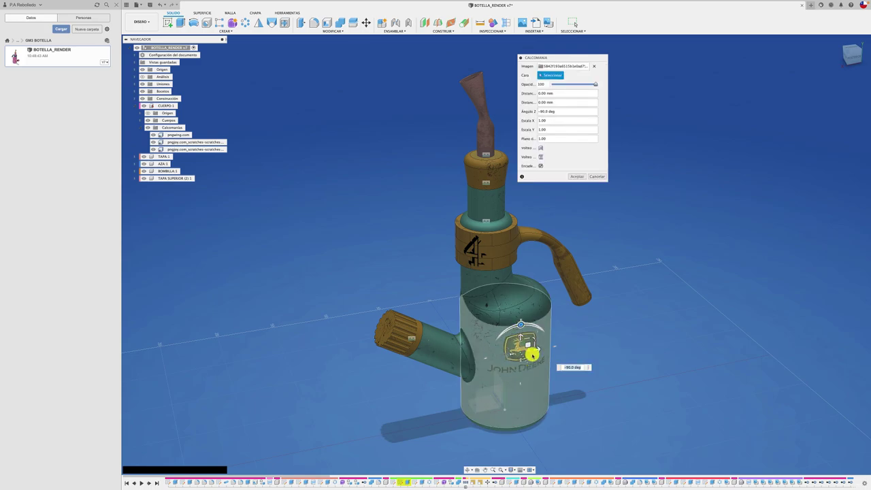
{"action": "left_click_drag", "start_coordinate": [527, 350], "coordinate": [546, 395]}
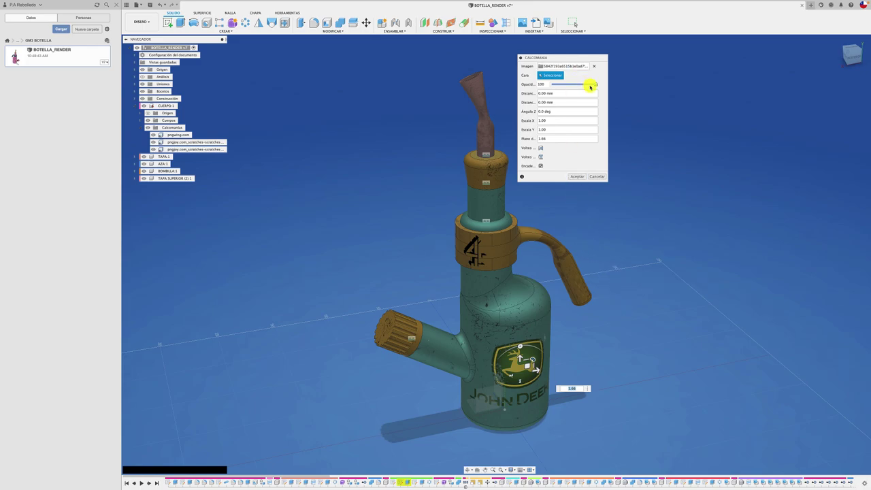
{"action": "mouse_move", "coordinate": [591, 83]}
{"action": "left_mouse_down"}
{"action": "mouse_move", "coordinate": [563, 83]}
{"action": "mouse_move", "coordinate": [605, 82]}
{"action": "mouse_move", "coordinate": [583, 85]}
{"action": "left_mouse_up"}
{"action": "left_click", "coordinate": [578, 176]}
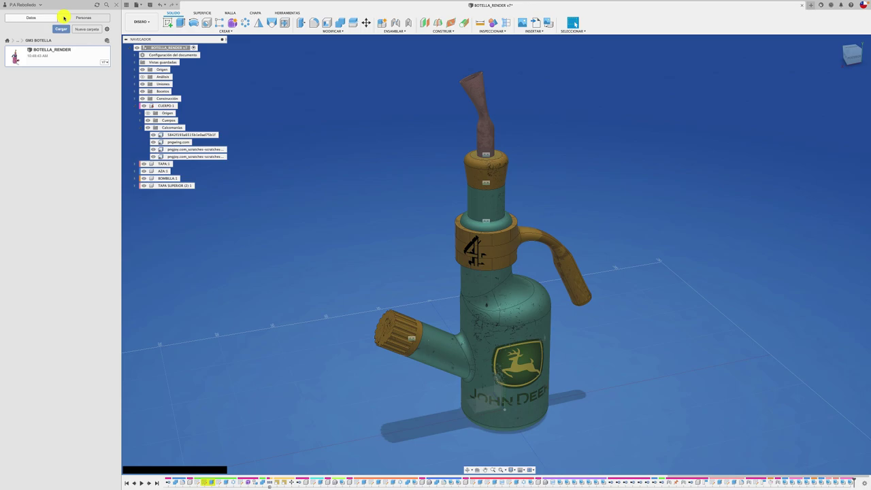
Switch from DISEÑO to the RENDERIZADO workspace, start an in-canvas render and open its settings
{"action": "left_click", "coordinate": [145, 22]}
{"action": "left_click", "coordinate": [152, 61]}
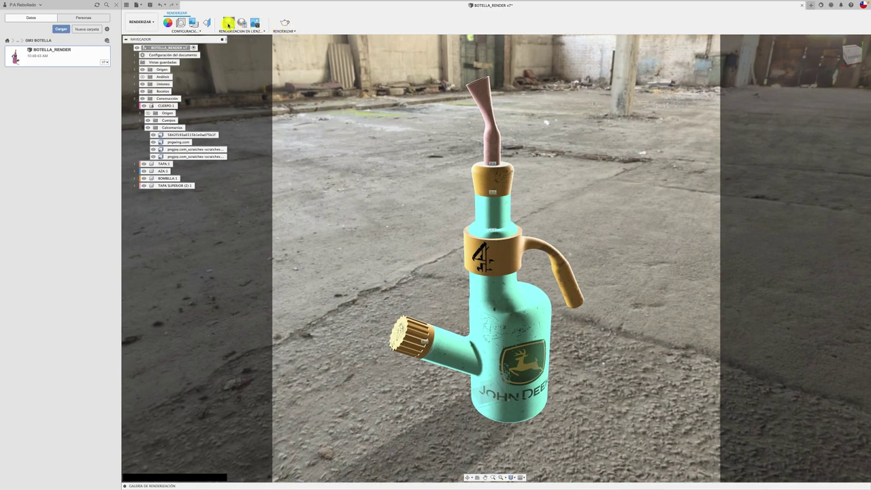
{"action": "left_click", "coordinate": [228, 24]}
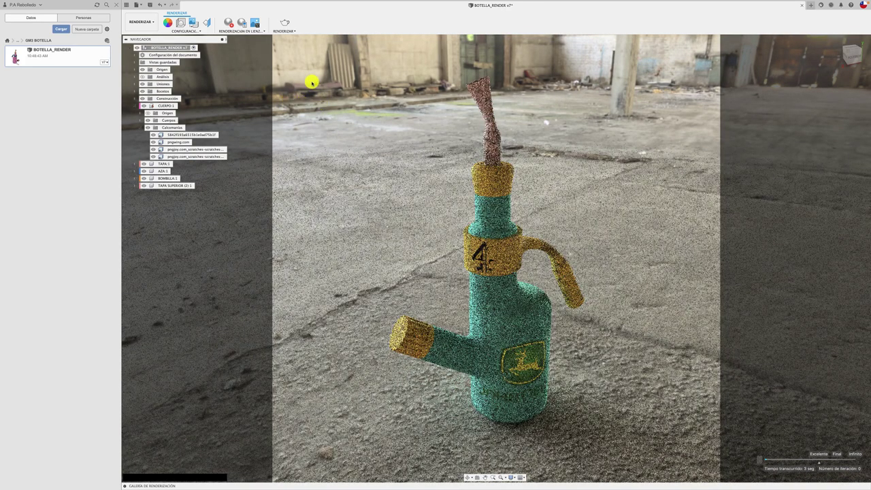
{"action": "left_click", "coordinate": [244, 23]}
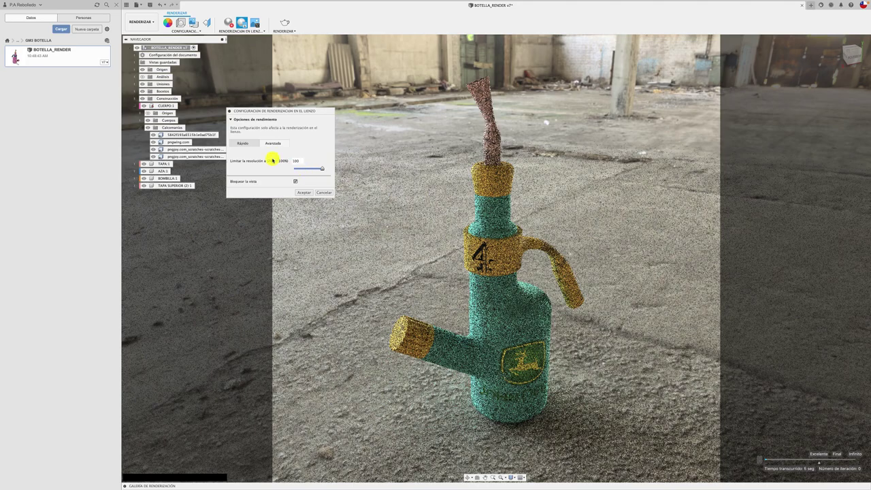
Try Rápido quality, then keep Avanzada and accept the in-canvas render settings
{"action": "left_click", "coordinate": [242, 143]}
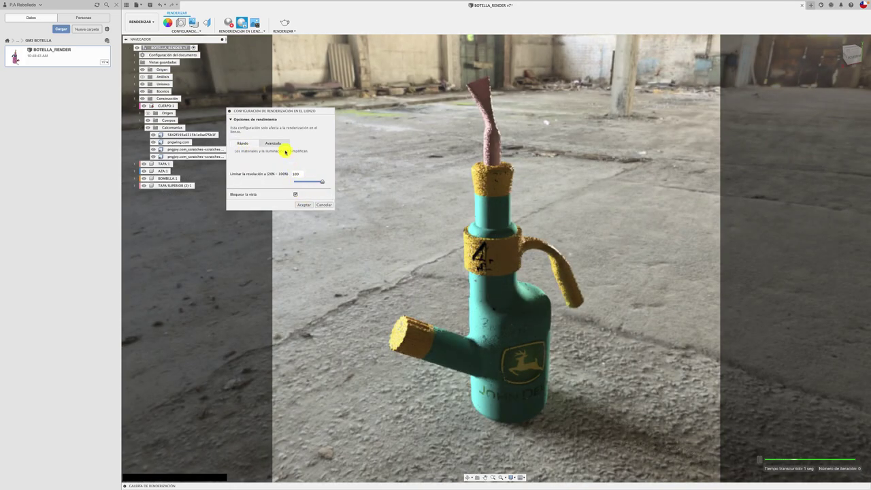
{"action": "left_click", "coordinate": [280, 144]}
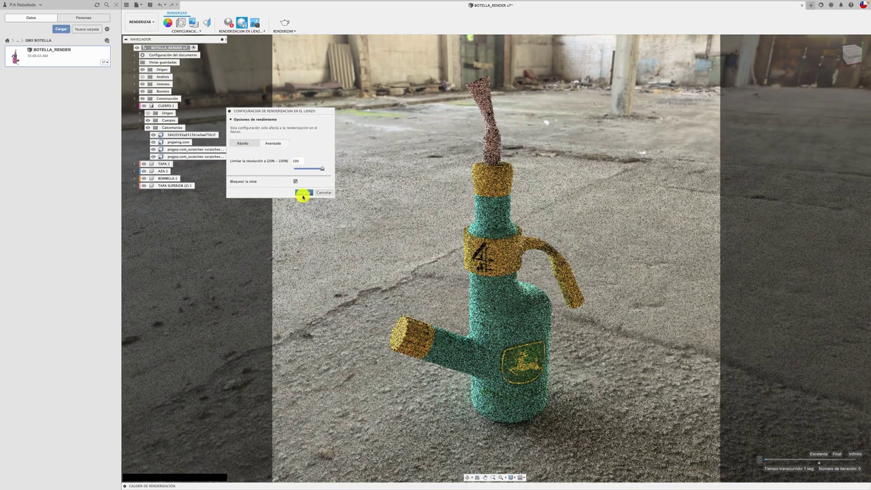
{"action": "left_click", "coordinate": [304, 193]}
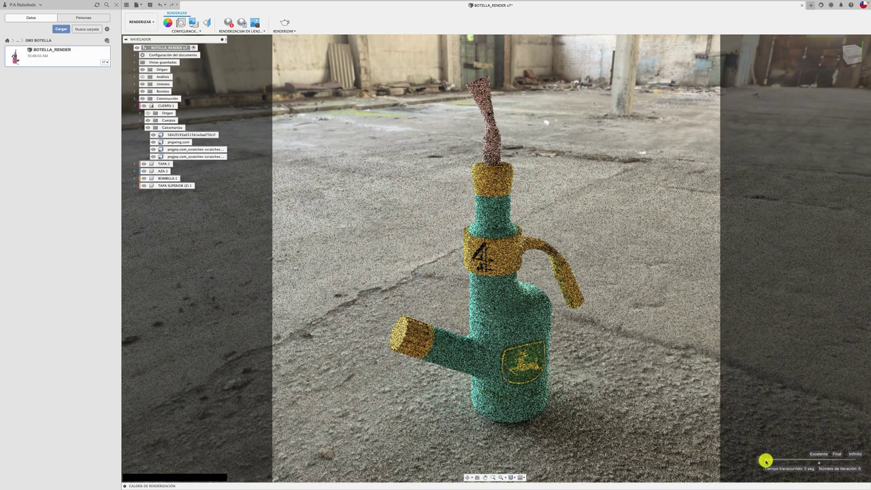